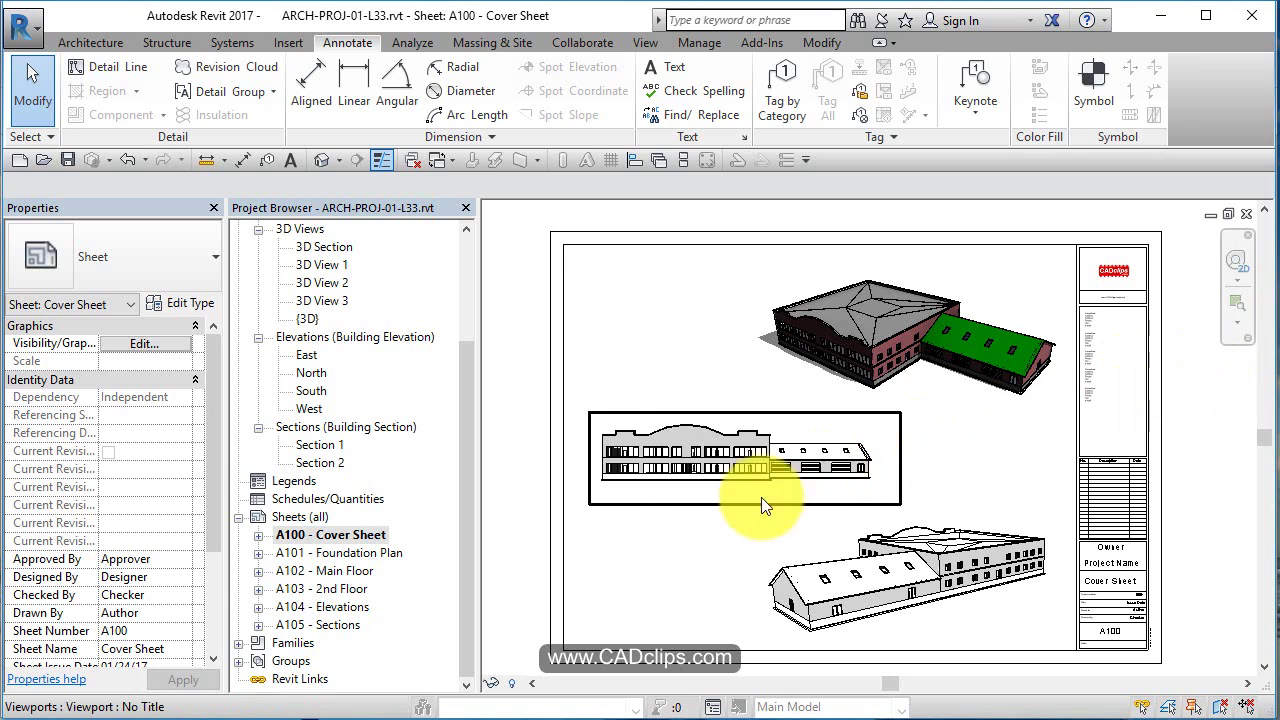
Step: Open the T / Main floor plan from Floor Plans and zoom out to fit the building
{"action": "left_click_drag", "start_coordinate": [470, 357], "coordinate": [451, 246]}
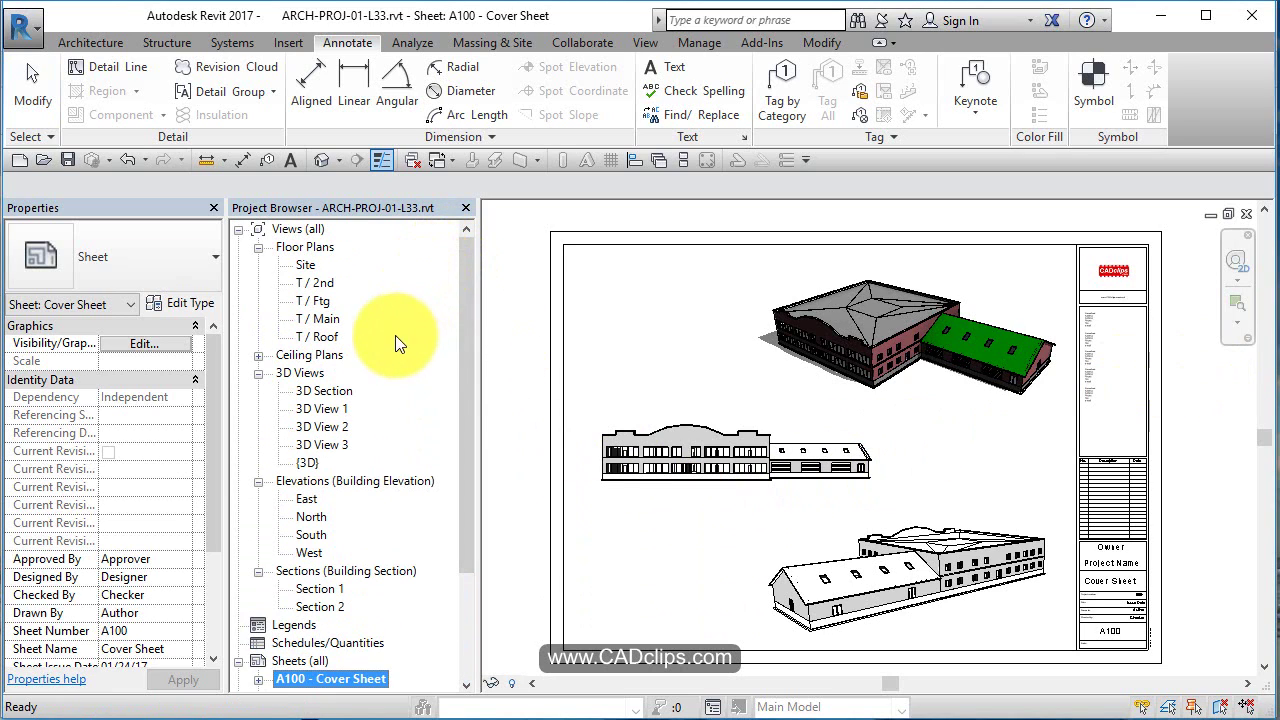
{"action": "double_click", "coordinate": [334, 320]}
{"action": "scroll", "coordinate": [657, 480], "scroll_direction": "down", "scroll_amount": 3}
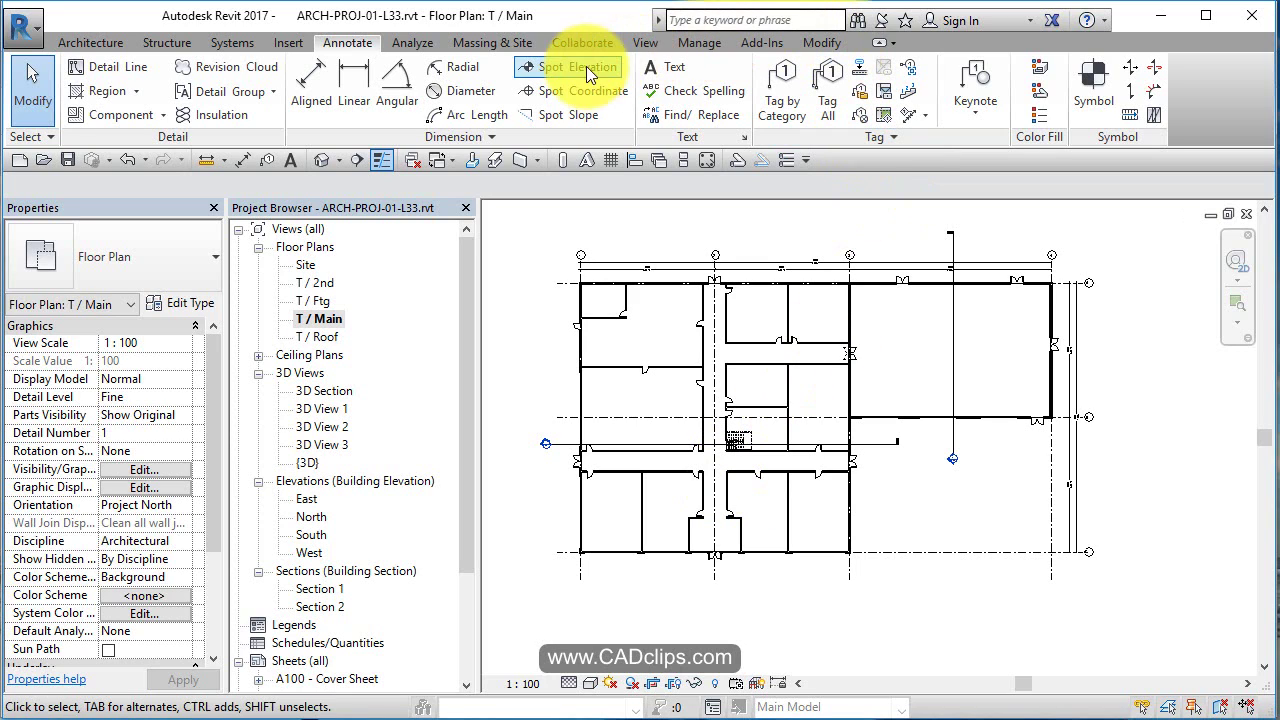
Step: Create a new Schedule/Quantities view for the Doors category
{"action": "left_click", "coordinate": [644, 43]}
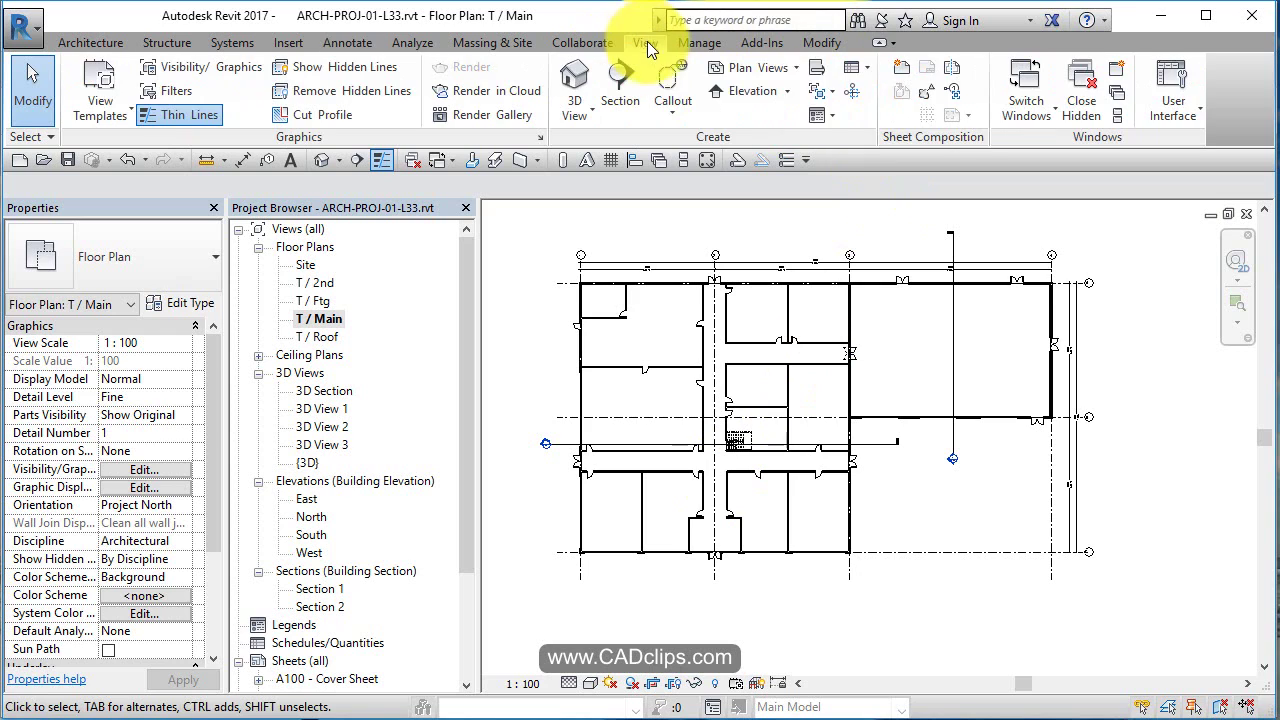
{"action": "left_click", "coordinate": [867, 71]}
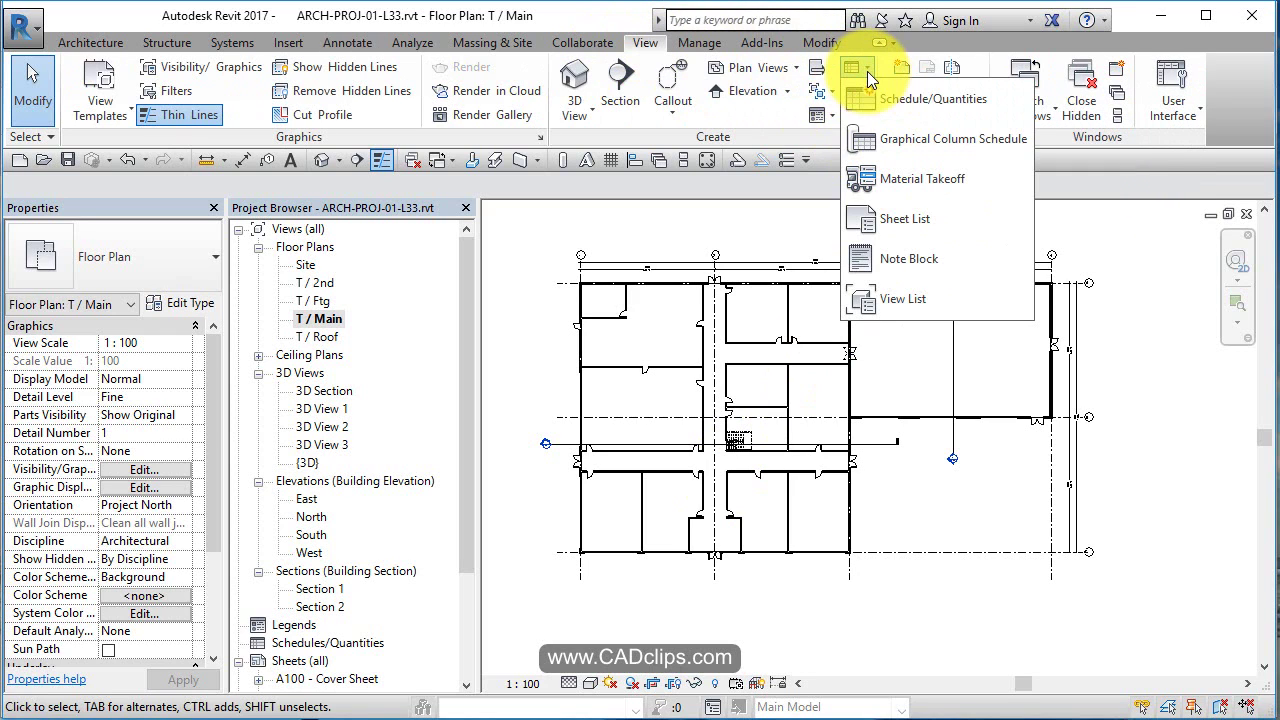
{"action": "left_click", "coordinate": [952, 103]}
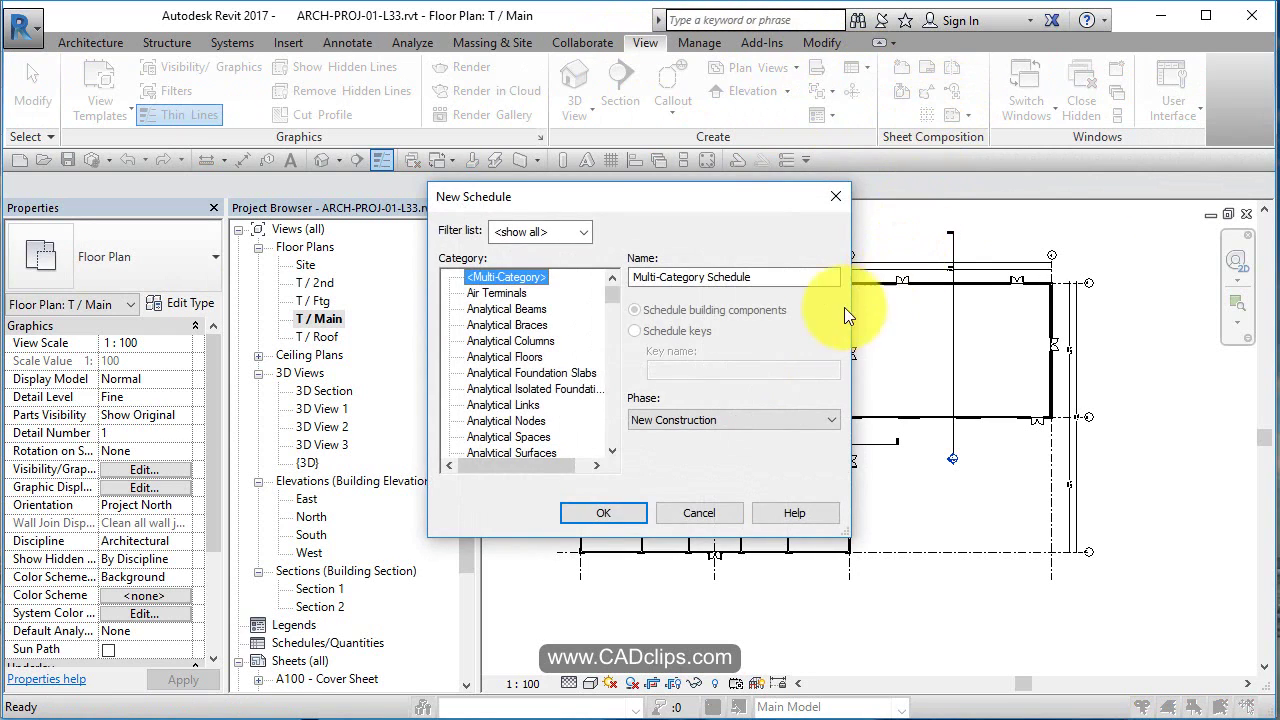
{"action": "scroll", "coordinate": [566, 320], "scroll_direction": "down", "scroll_amount": 4}
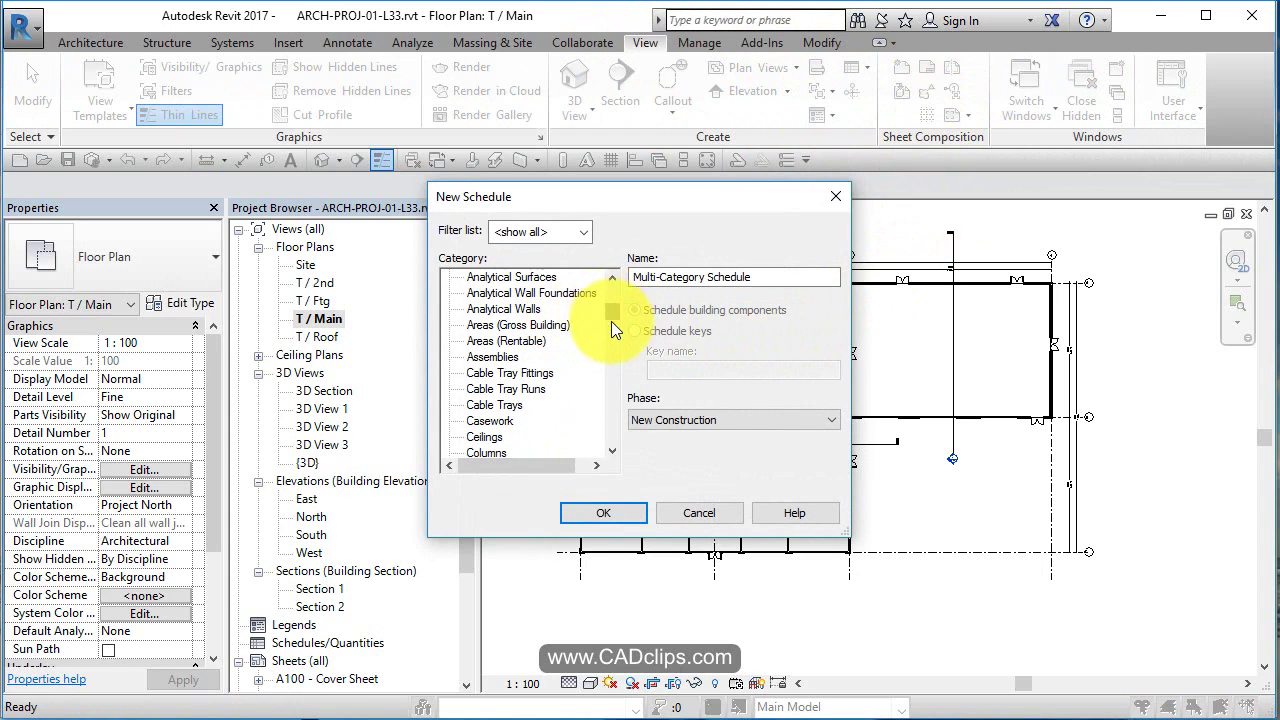
{"action": "scroll", "coordinate": [612, 322], "scroll_direction": "down", "scroll_amount": 6}
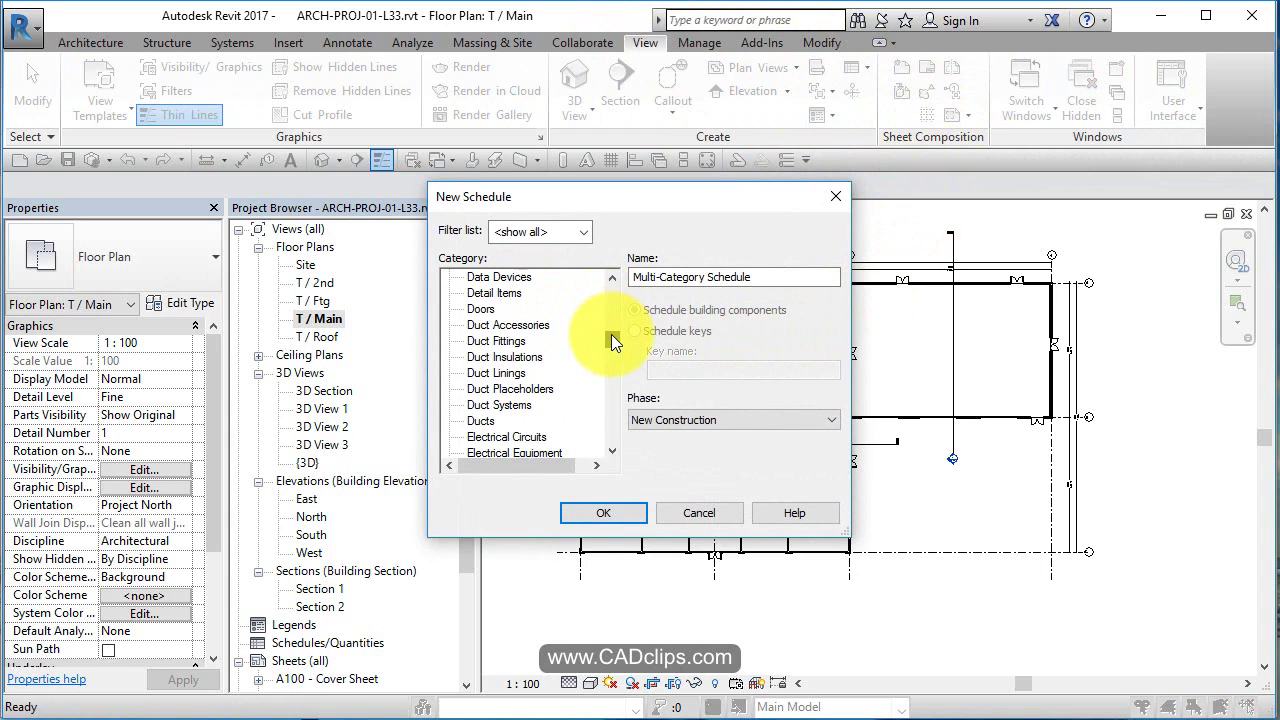
{"action": "left_click", "coordinate": [486, 309]}
{"action": "left_click", "coordinate": [613, 510]}
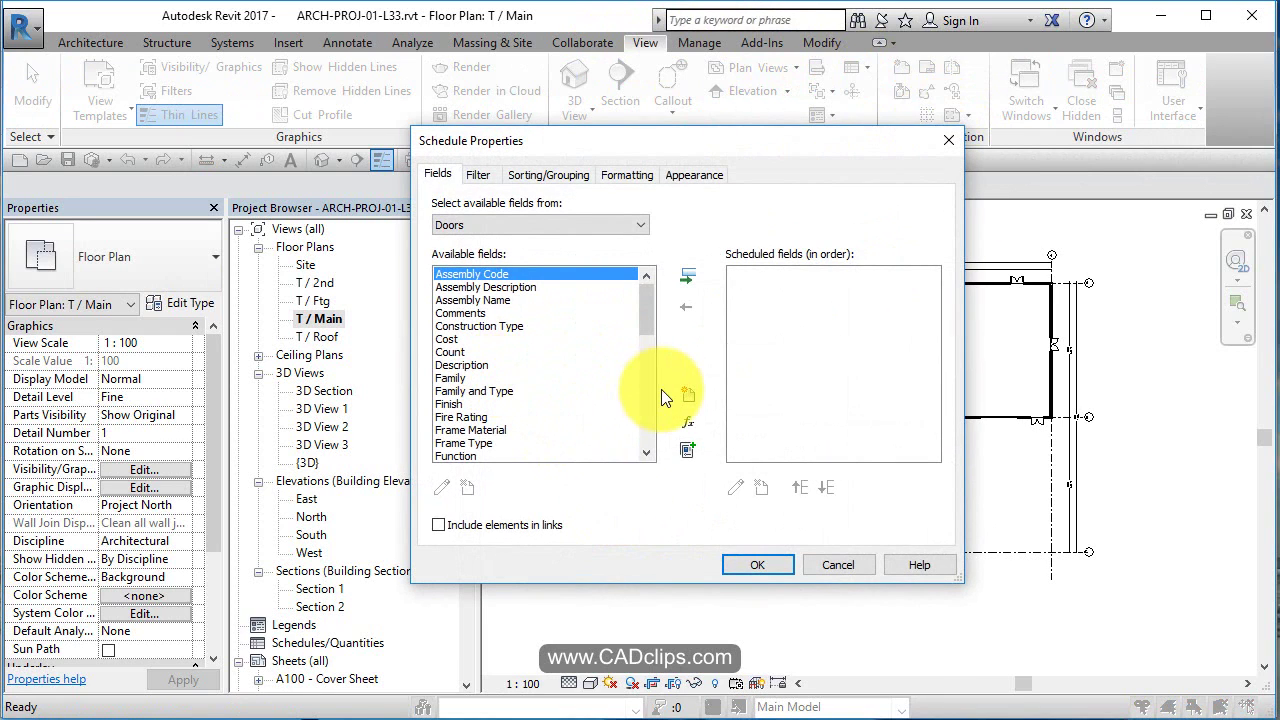
Step: Add Family and Type, Level, Height and Width to the scheduled fields
{"action": "double_click", "coordinate": [479, 392]}
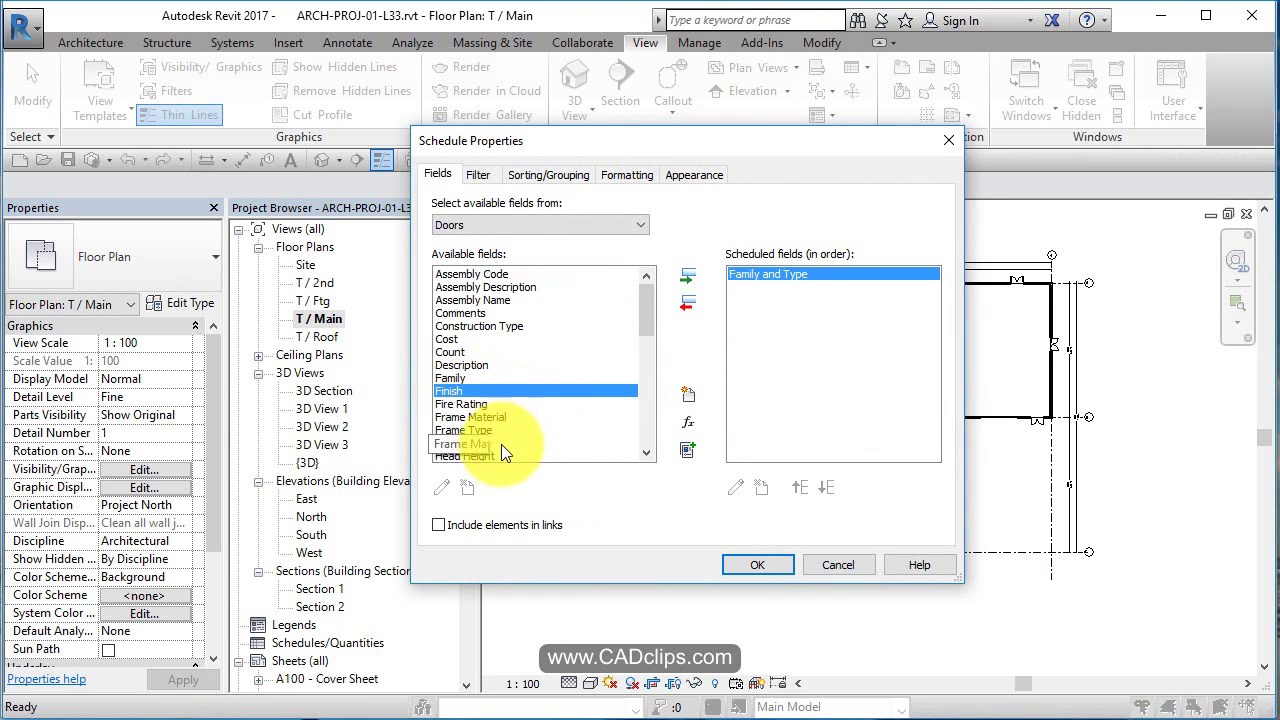
{"action": "scroll", "coordinate": [541, 386], "scroll_direction": "down", "scroll_amount": 3}
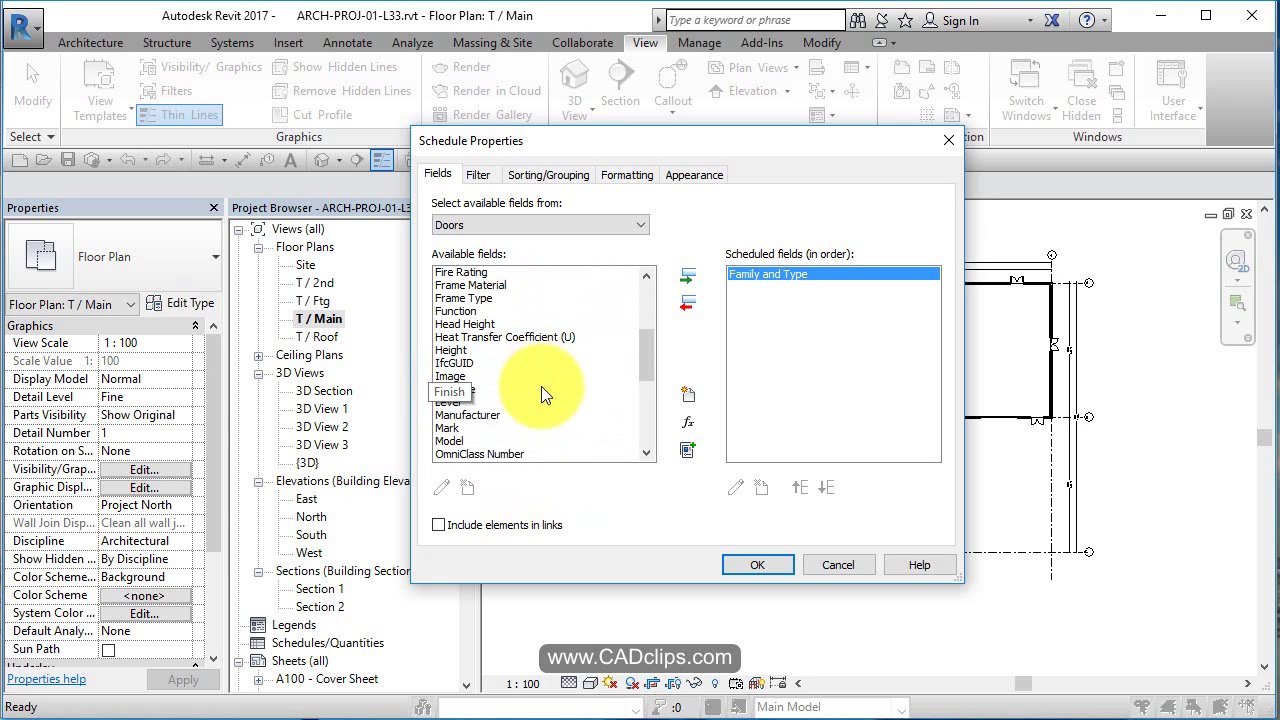
{"action": "scroll", "coordinate": [541, 386], "scroll_direction": "down", "scroll_amount": 1}
{"action": "double_click", "coordinate": [453, 378]}
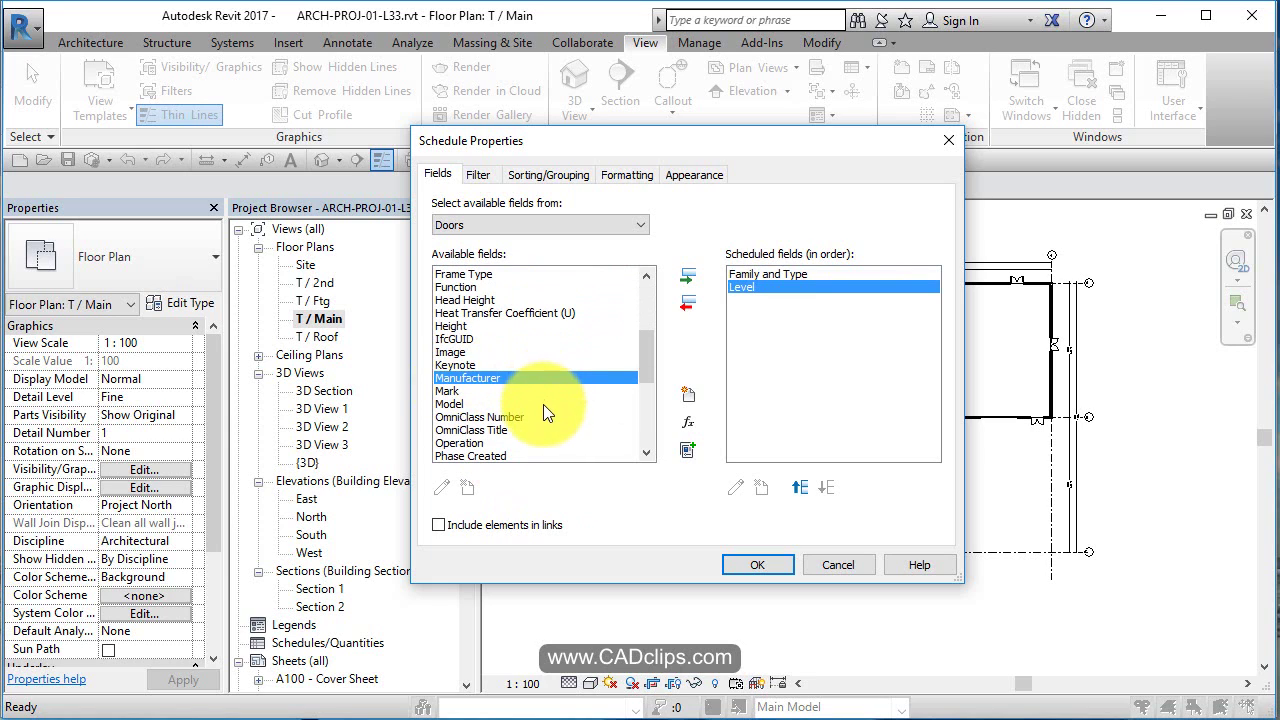
{"action": "double_click", "coordinate": [470, 327]}
{"action": "scroll", "coordinate": [531, 422], "scroll_direction": "down", "scroll_amount": 1}
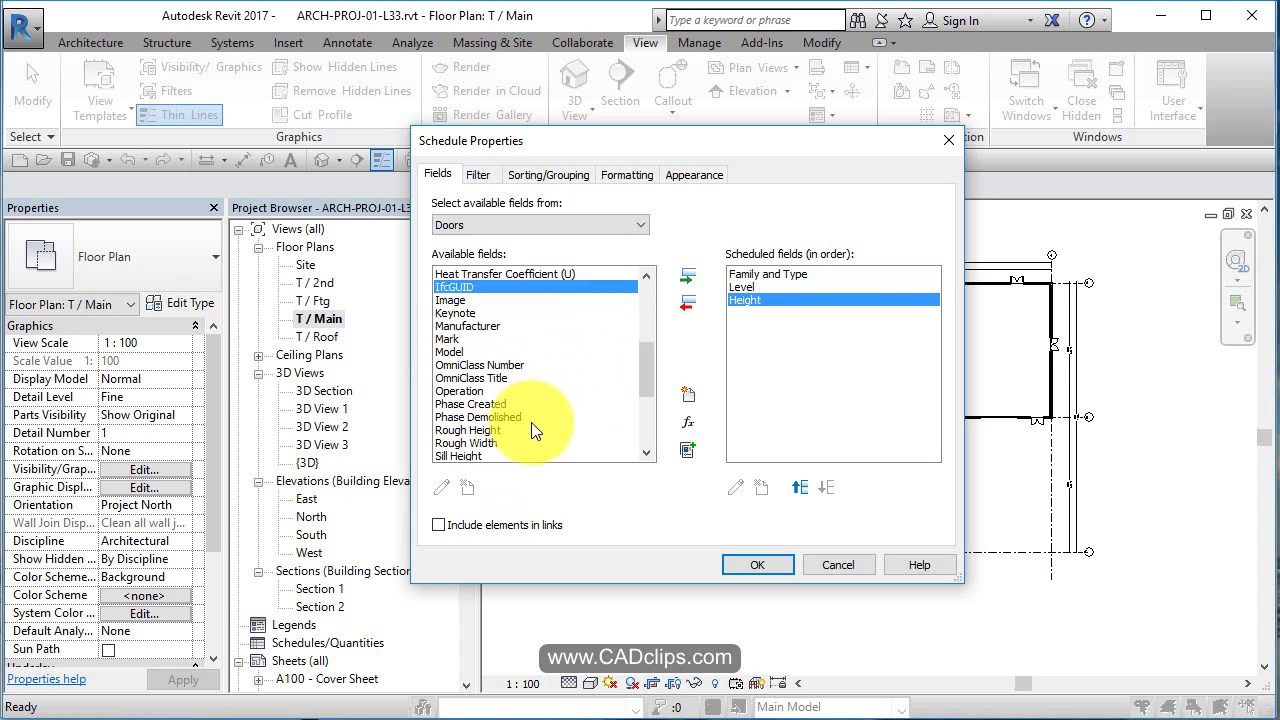
{"action": "scroll", "coordinate": [531, 422], "scroll_direction": "down", "scroll_amount": 4}
{"action": "double_click", "coordinate": [455, 445]}
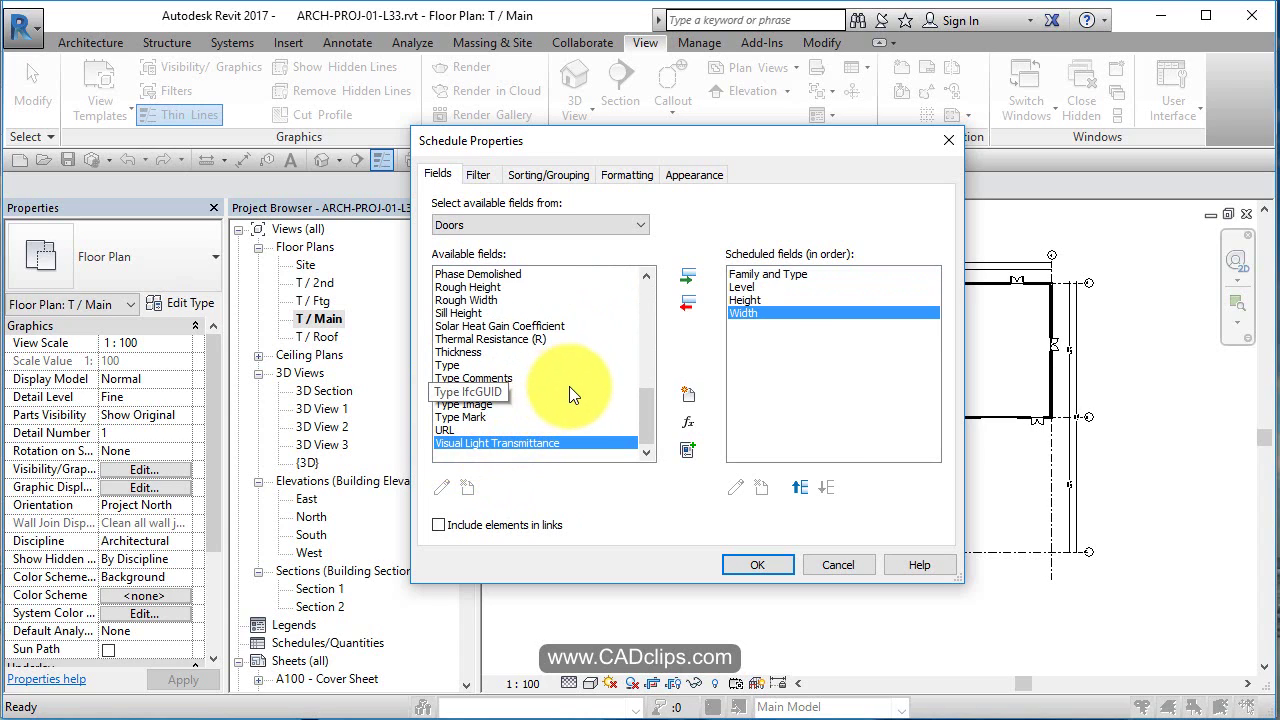
Step: Add Mark to the scheduled fields
{"action": "scroll", "coordinate": [594, 416], "scroll_direction": "up", "scroll_amount": 3}
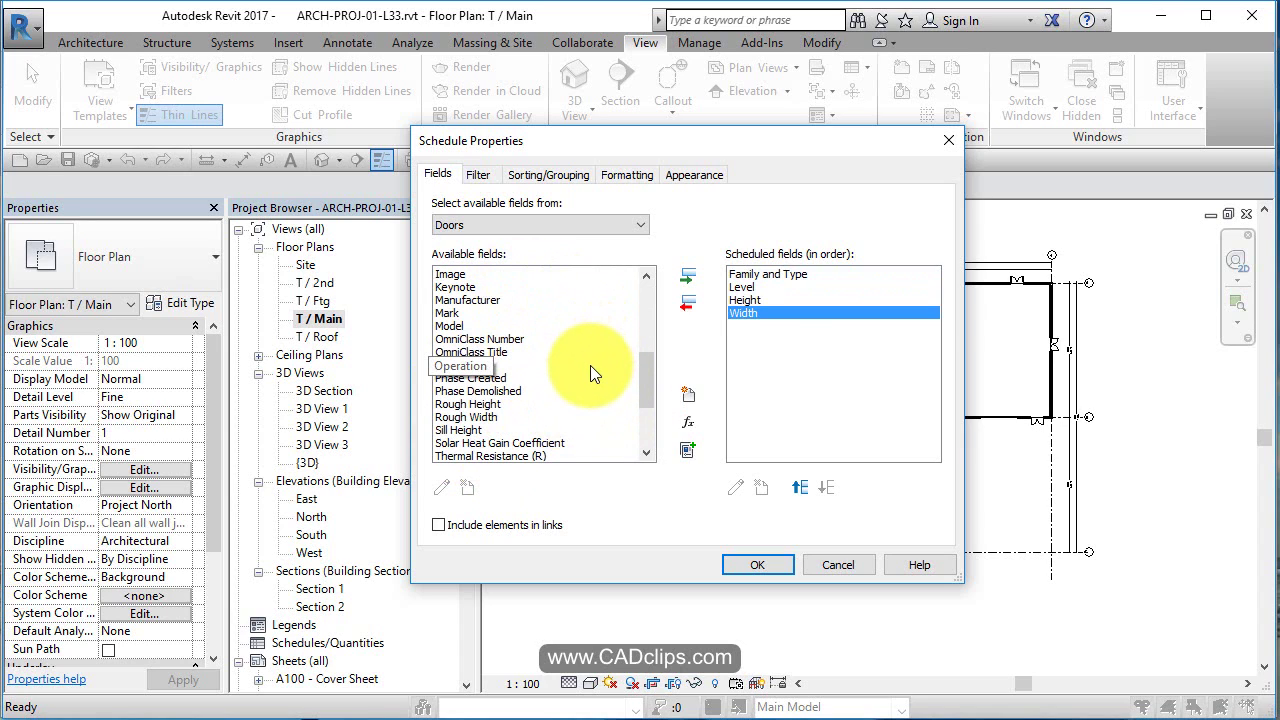
{"action": "scroll", "coordinate": [590, 368], "scroll_direction": "up", "scroll_amount": 1}
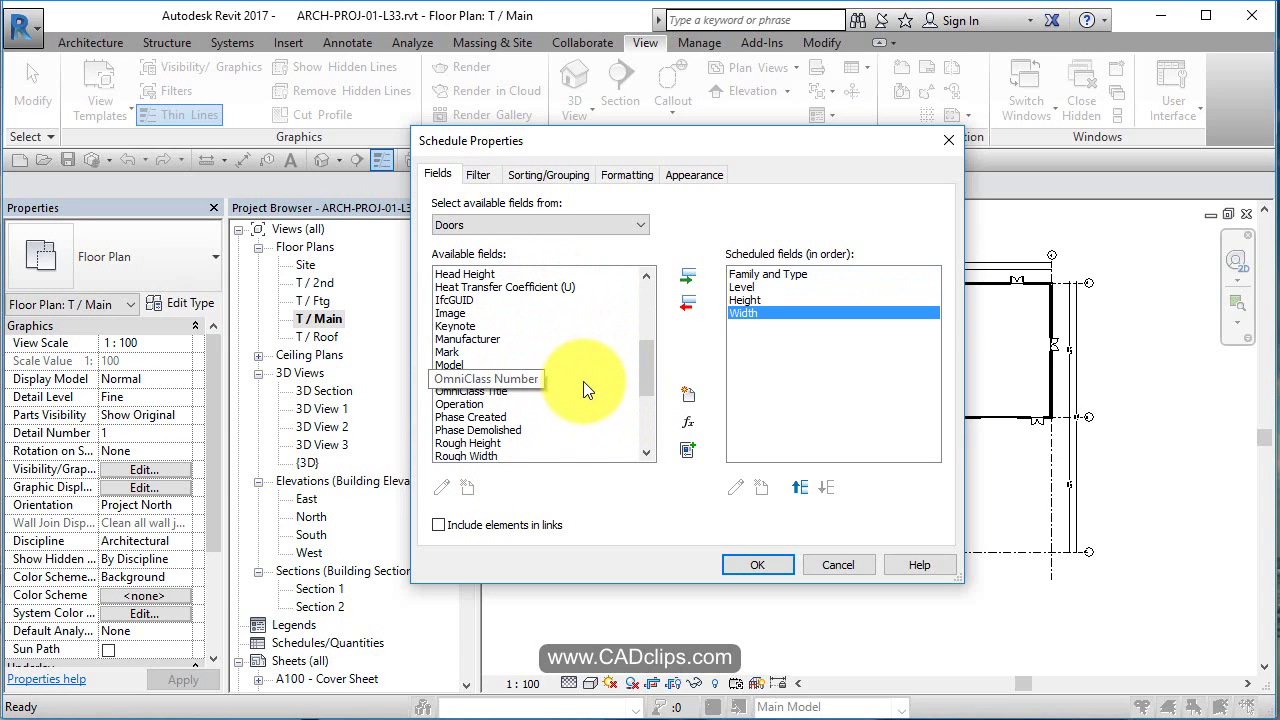
{"action": "left_click", "coordinate": [451, 351]}
{"action": "double_click", "coordinate": [451, 348]}
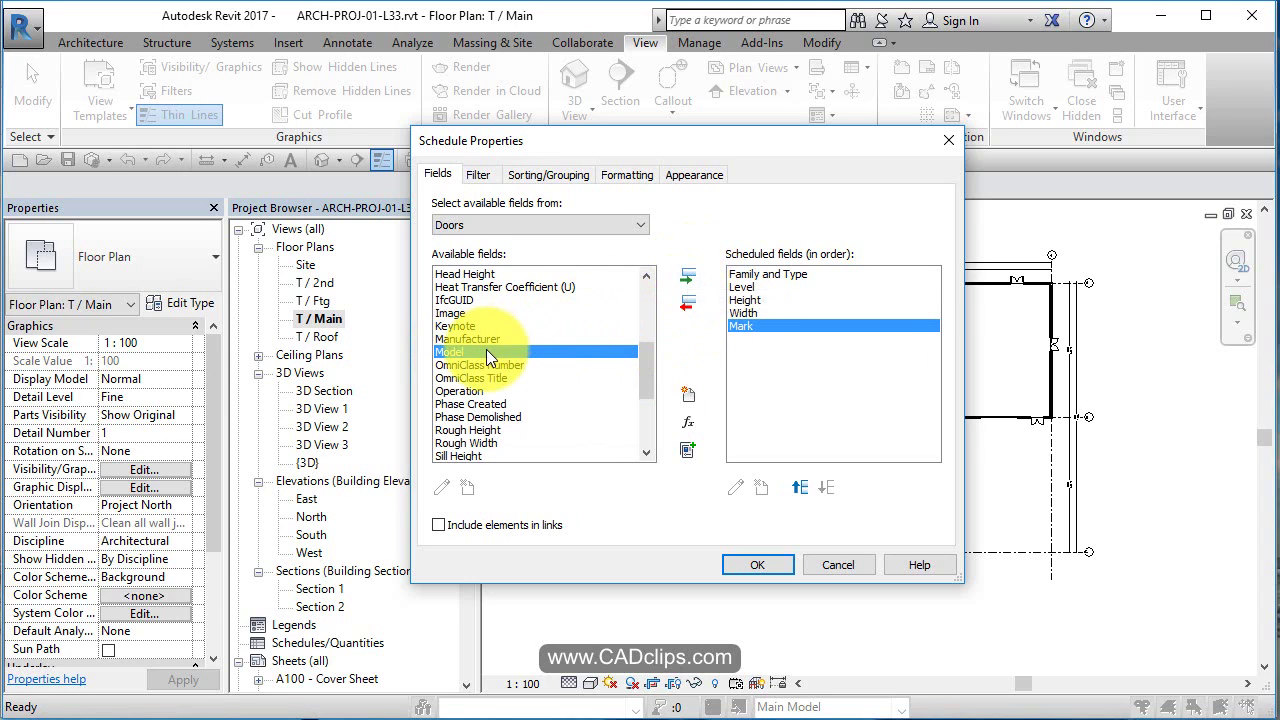
{"action": "double_click", "coordinate": [736, 322]}
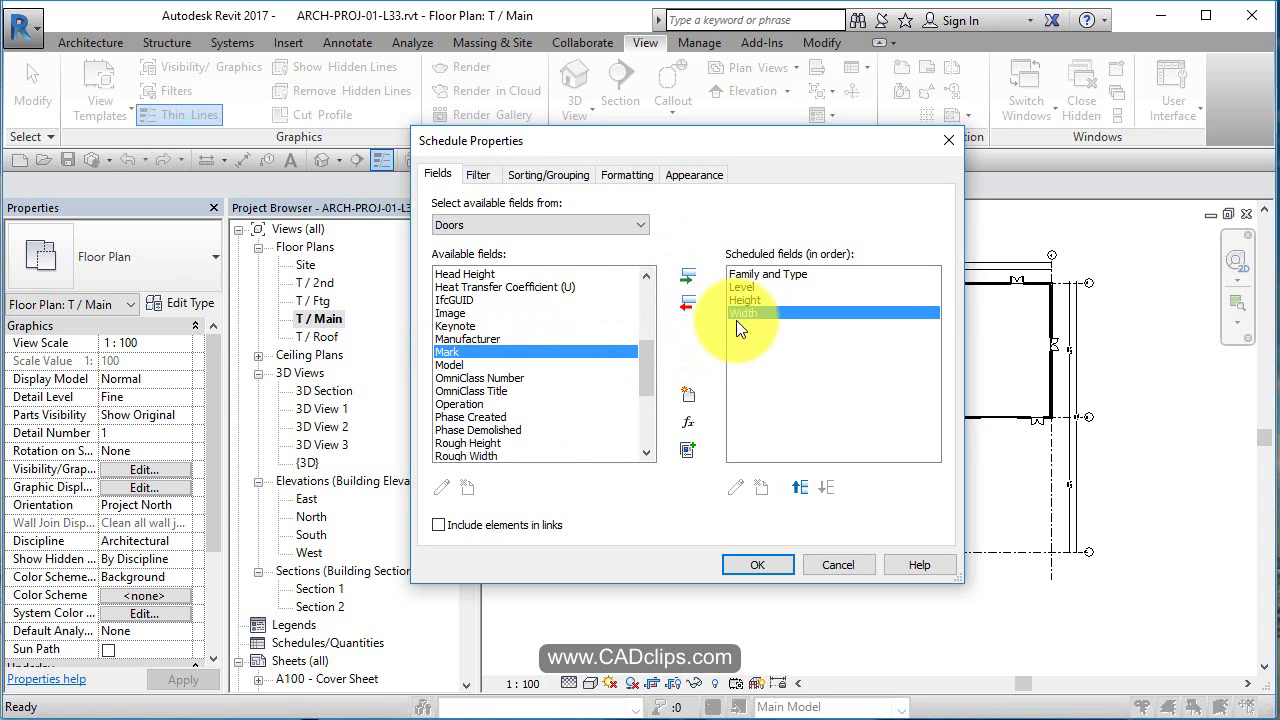
{"action": "double_click", "coordinate": [459, 352]}
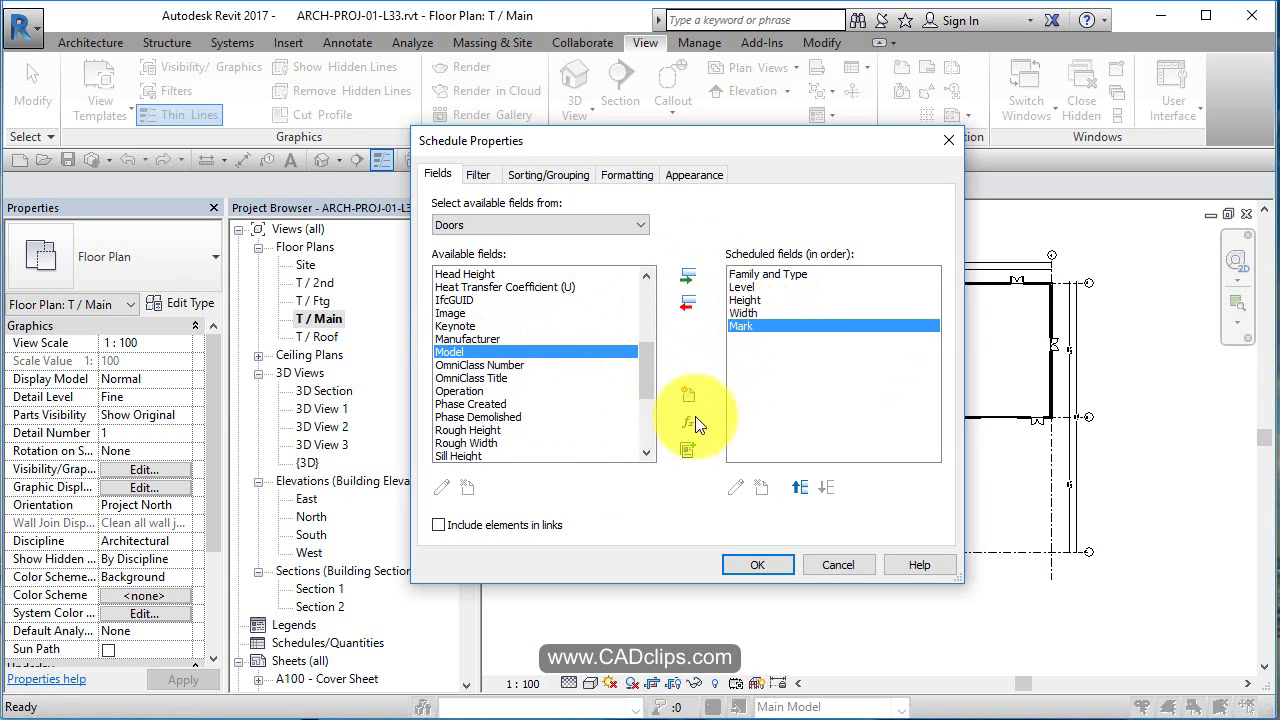
Step: Make Mark the first column and Family and Type the last column
{"action": "left_click", "coordinate": [800, 489]}
{"action": "left_click", "coordinate": [800, 489]}
{"action": "left_click", "coordinate": [800, 489]}
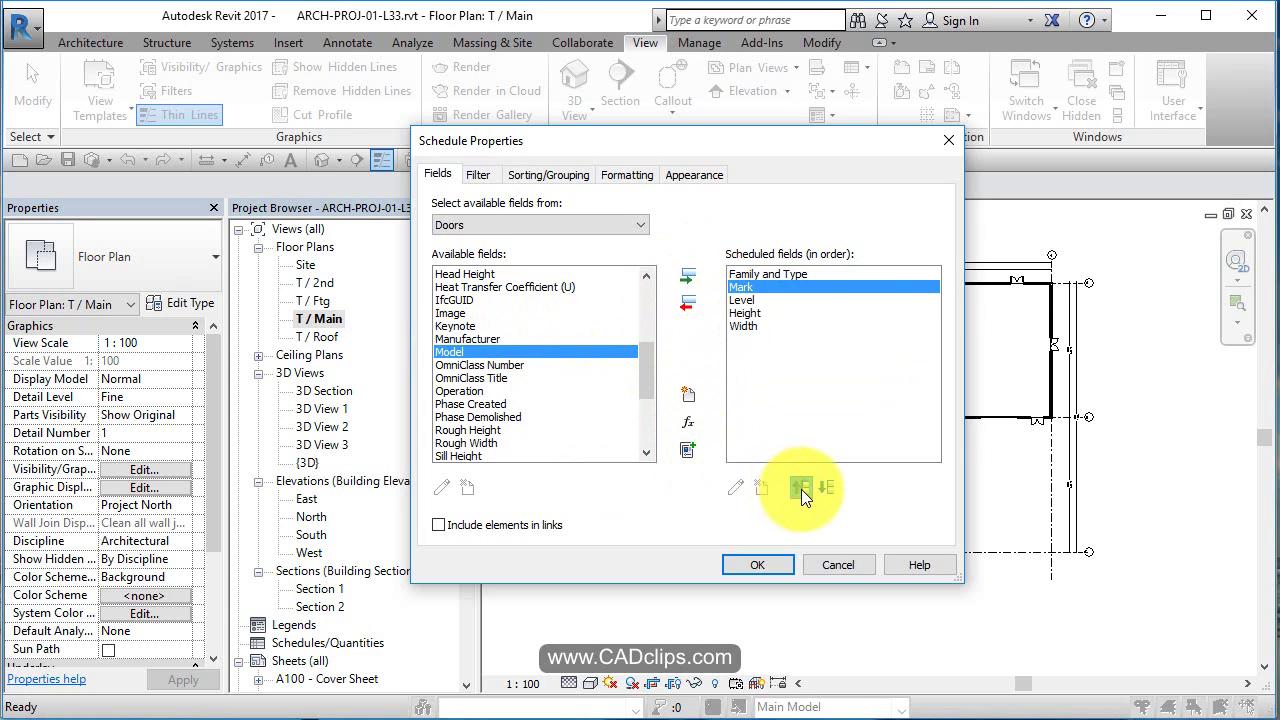
{"action": "left_click", "coordinate": [801, 489]}
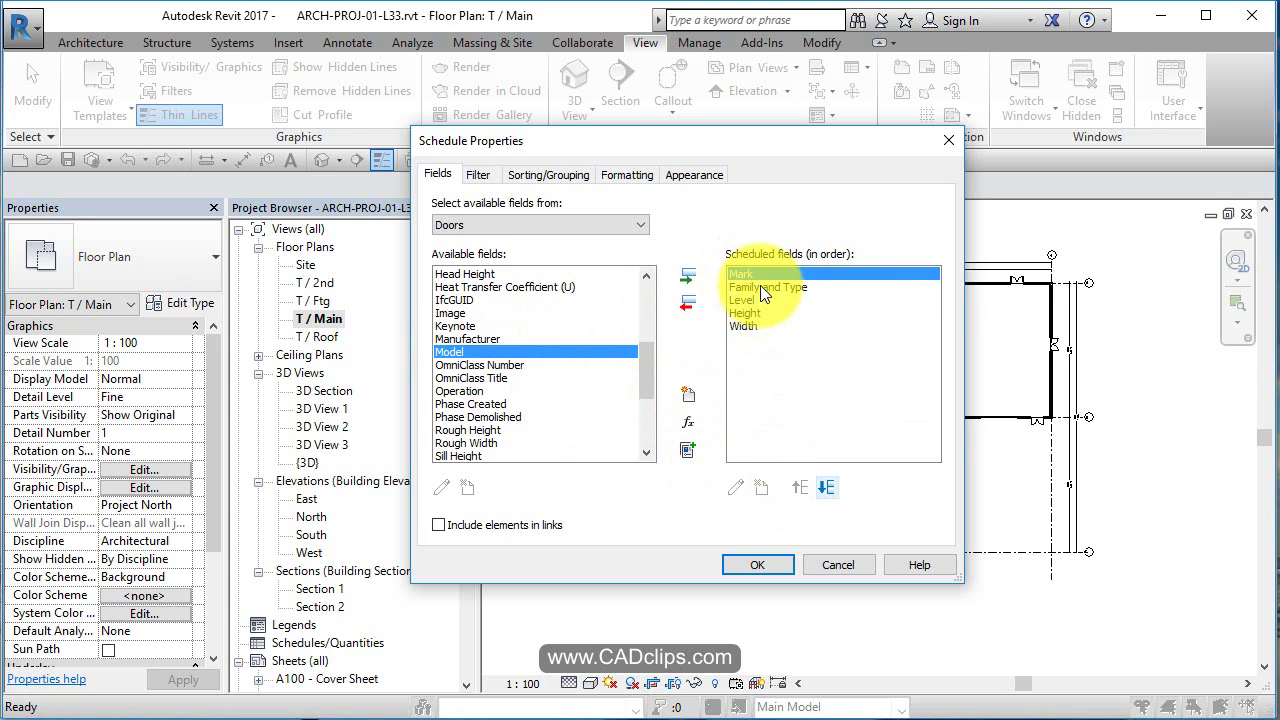
{"action": "mouse_move", "coordinate": [759, 286]}
{"action": "left_mouse_down"}
{"action": "mouse_move", "coordinate": [755, 324]}
{"action": "mouse_move", "coordinate": [743, 292]}
{"action": "left_mouse_up"}
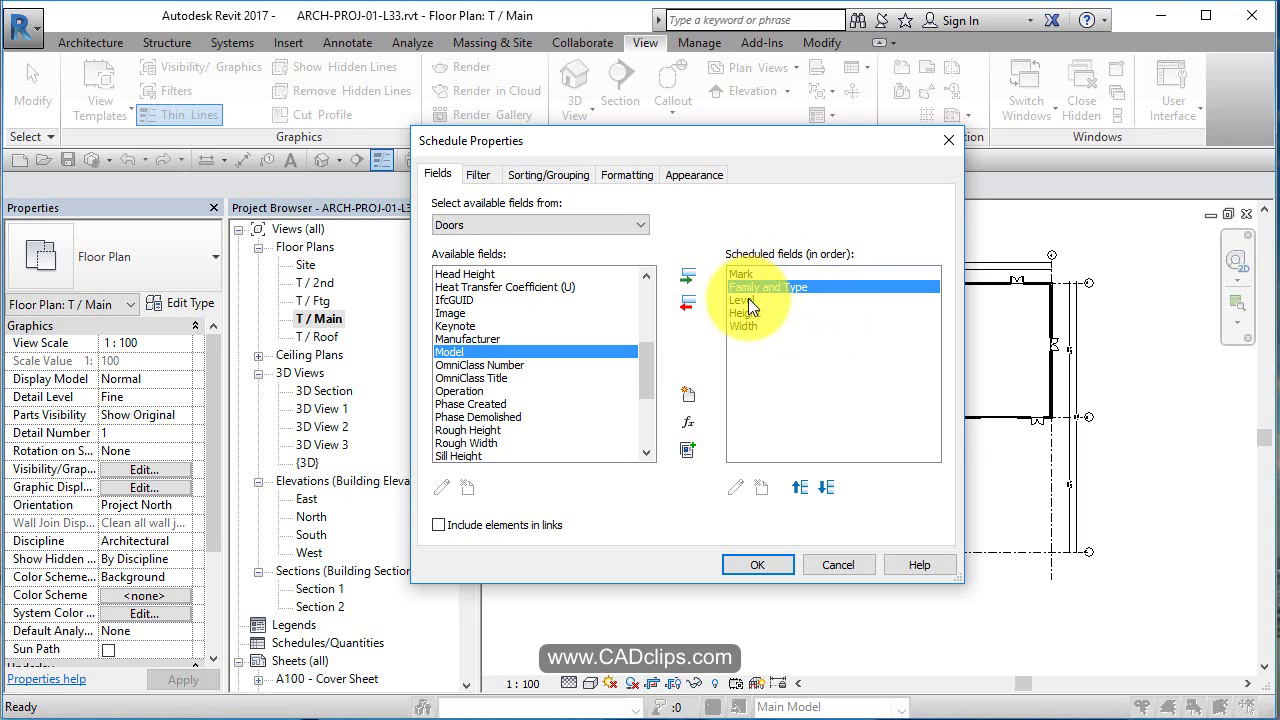
{"action": "left_click", "coordinate": [827, 488]}
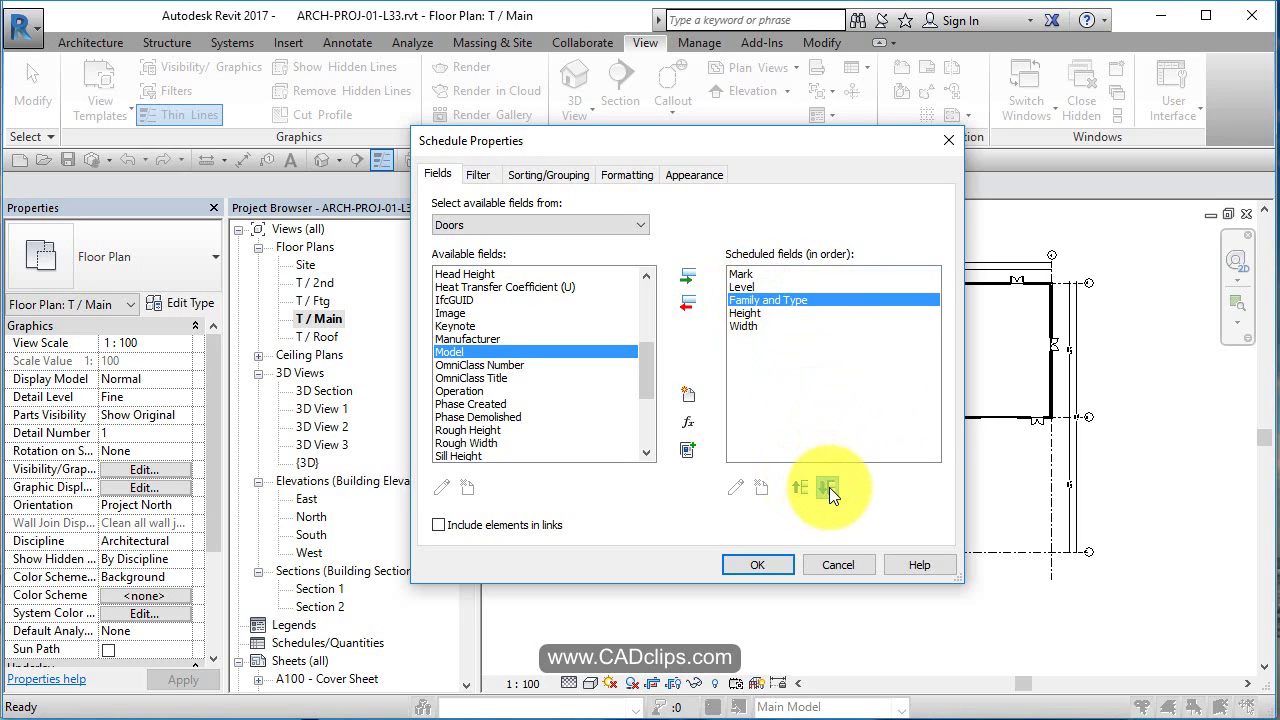
{"action": "left_click", "coordinate": [829, 487]}
{"action": "left_click", "coordinate": [829, 487]}
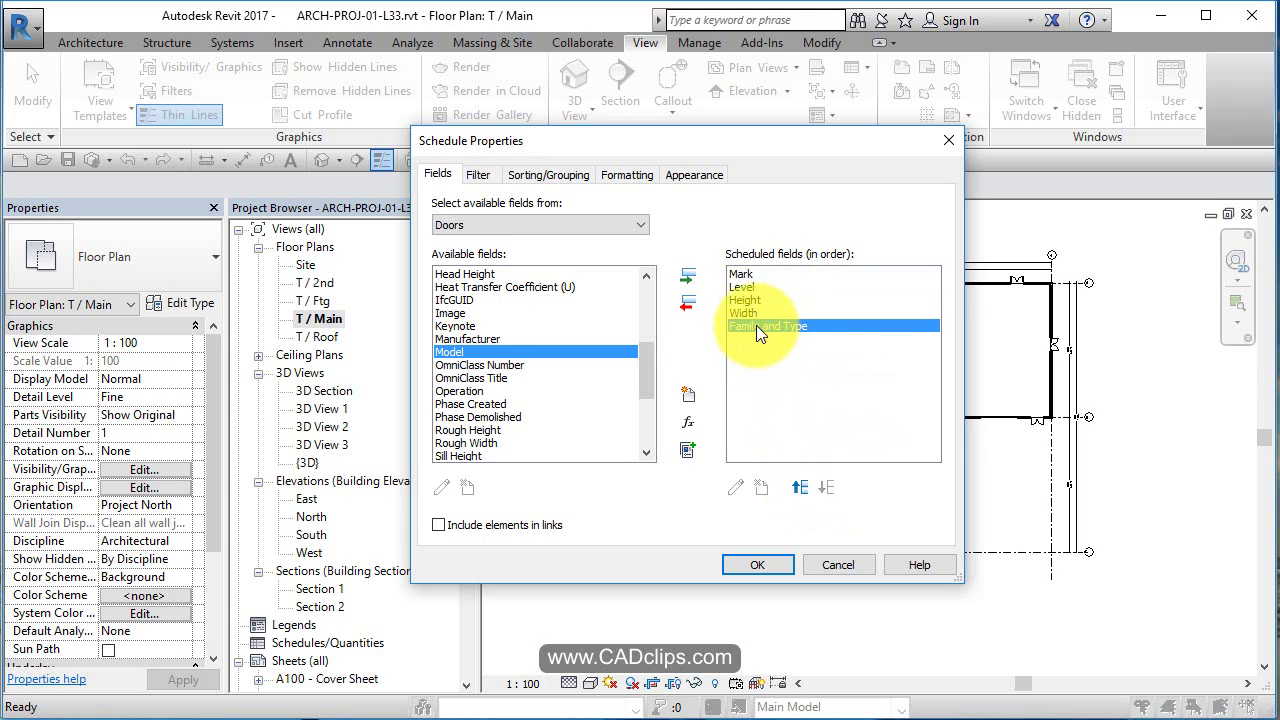
Step: Put Width before Height and accept the schedule field settings
{"action": "left_click", "coordinate": [750, 313]}
{"action": "left_click", "coordinate": [799, 487]}
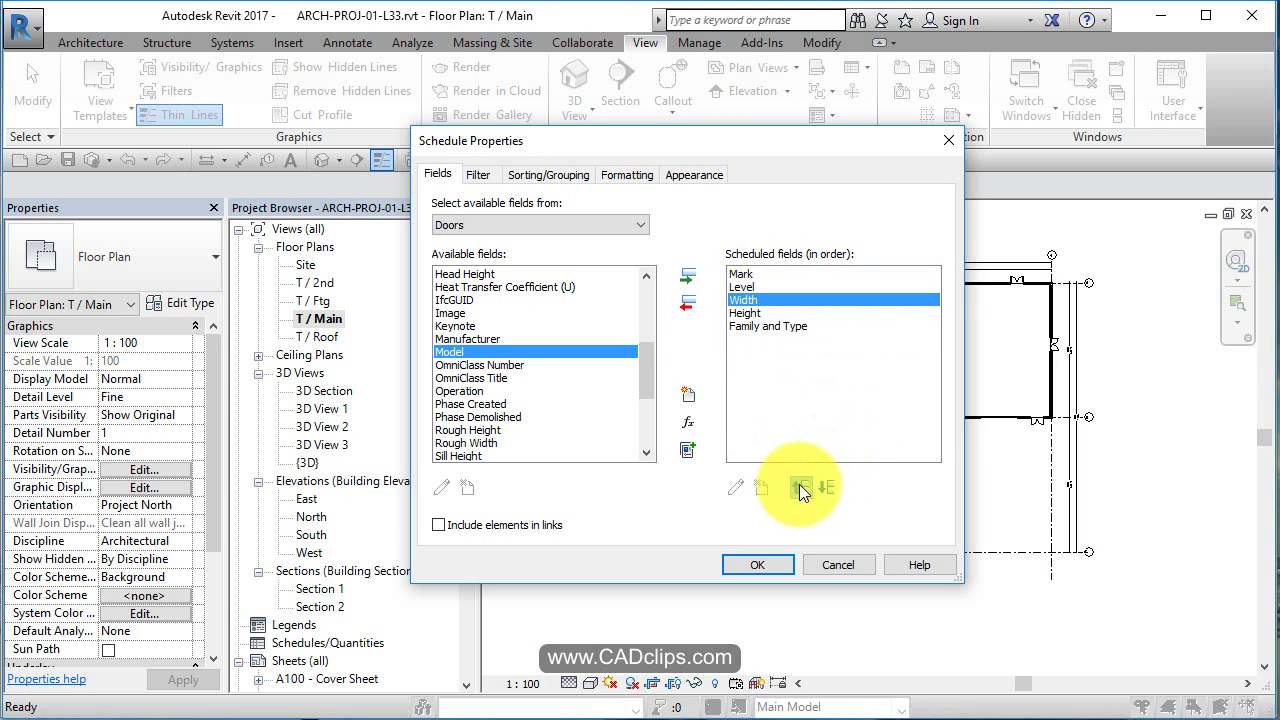
{"action": "left_click", "coordinate": [758, 563]}
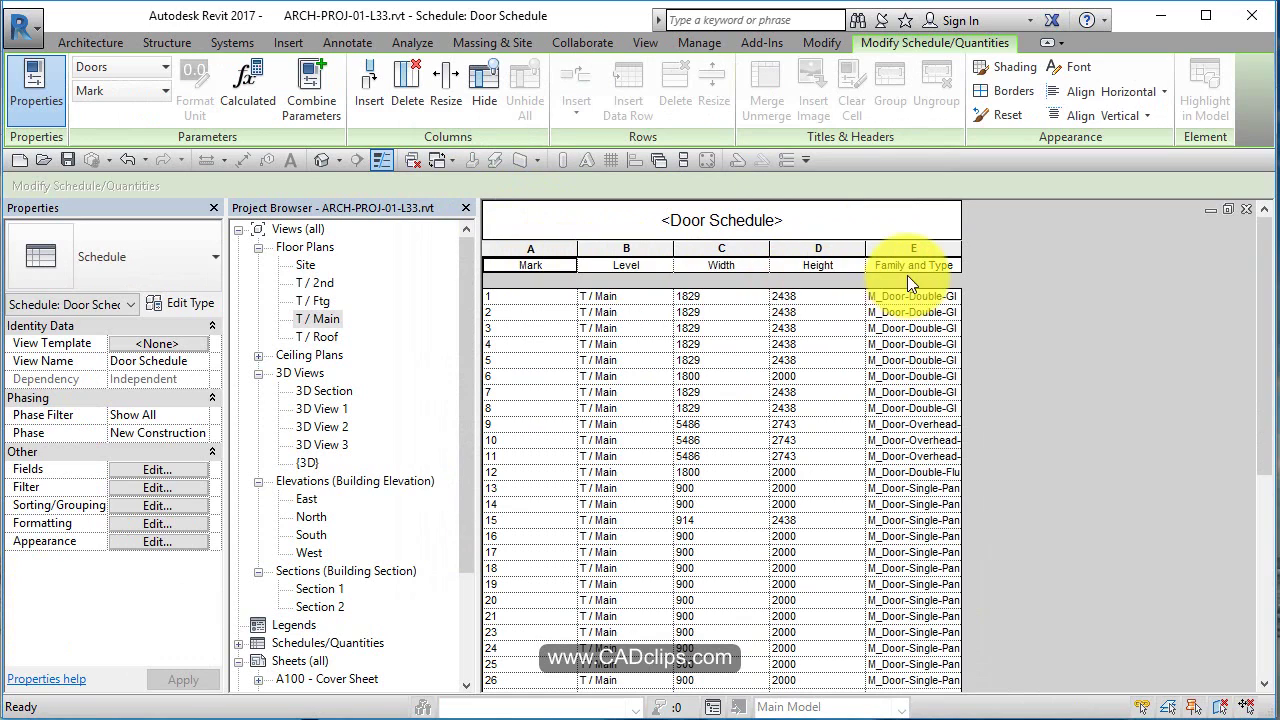
{"action": "left_click_drag", "start_coordinate": [577, 265], "coordinate": [541, 268]}
{"action": "left_click_drag", "start_coordinate": [637, 265], "coordinate": [601, 266]}
{"action": "scroll", "coordinate": [644, 349], "scroll_direction": "down", "scroll_amount": 8}
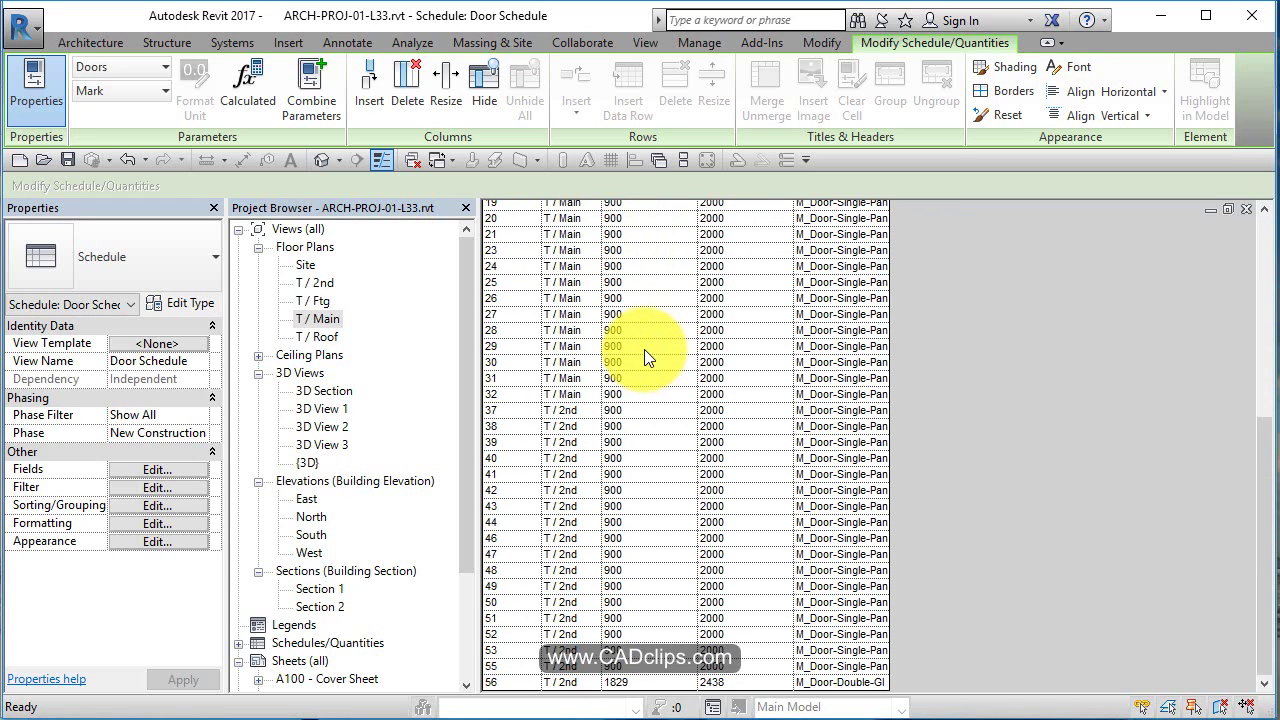
{"action": "scroll", "coordinate": [649, 398], "scroll_direction": "up", "scroll_amount": 8}
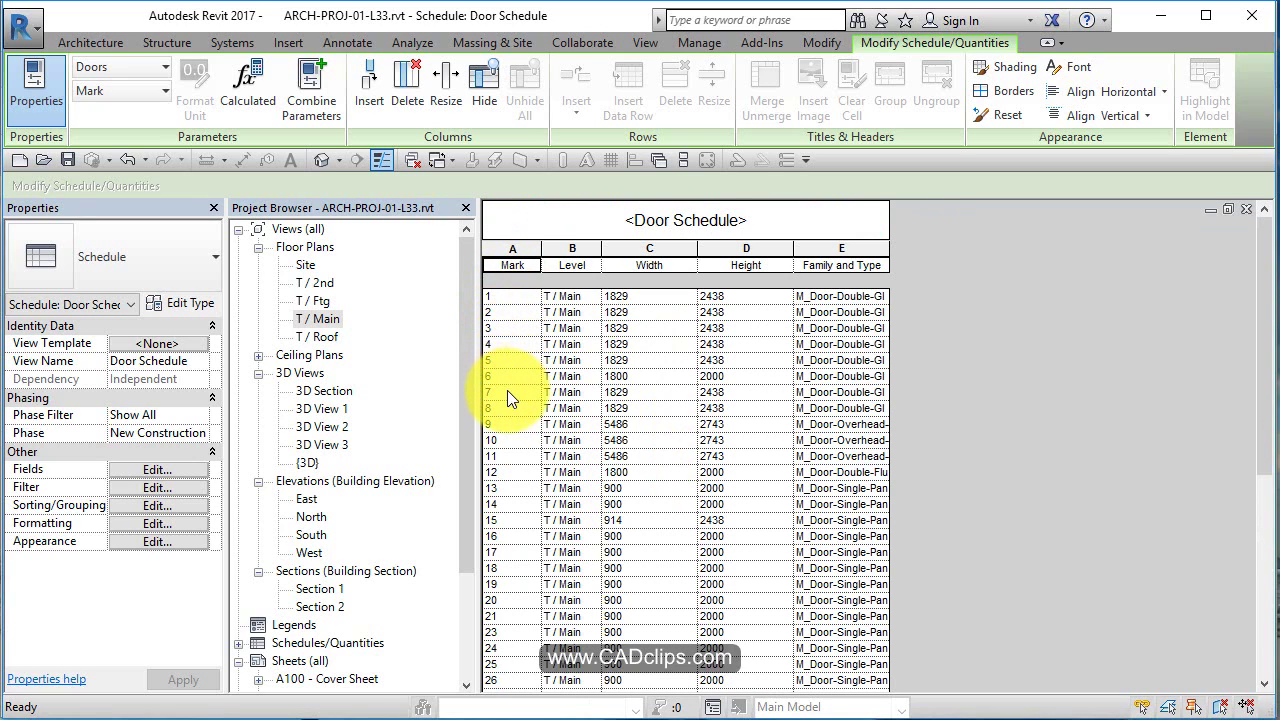
{"action": "scroll", "coordinate": [515, 465], "scroll_direction": "down", "scroll_amount": 3}
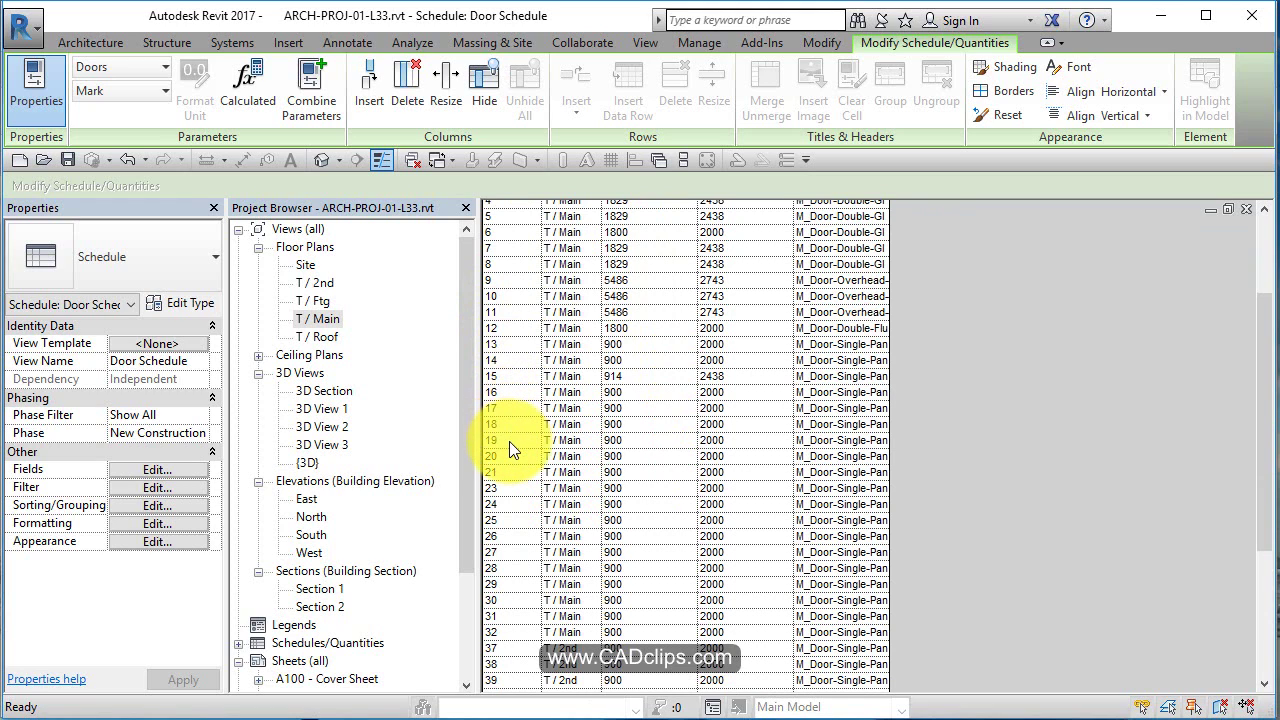
{"action": "scroll", "coordinate": [509, 441], "scroll_direction": "down", "scroll_amount": 4}
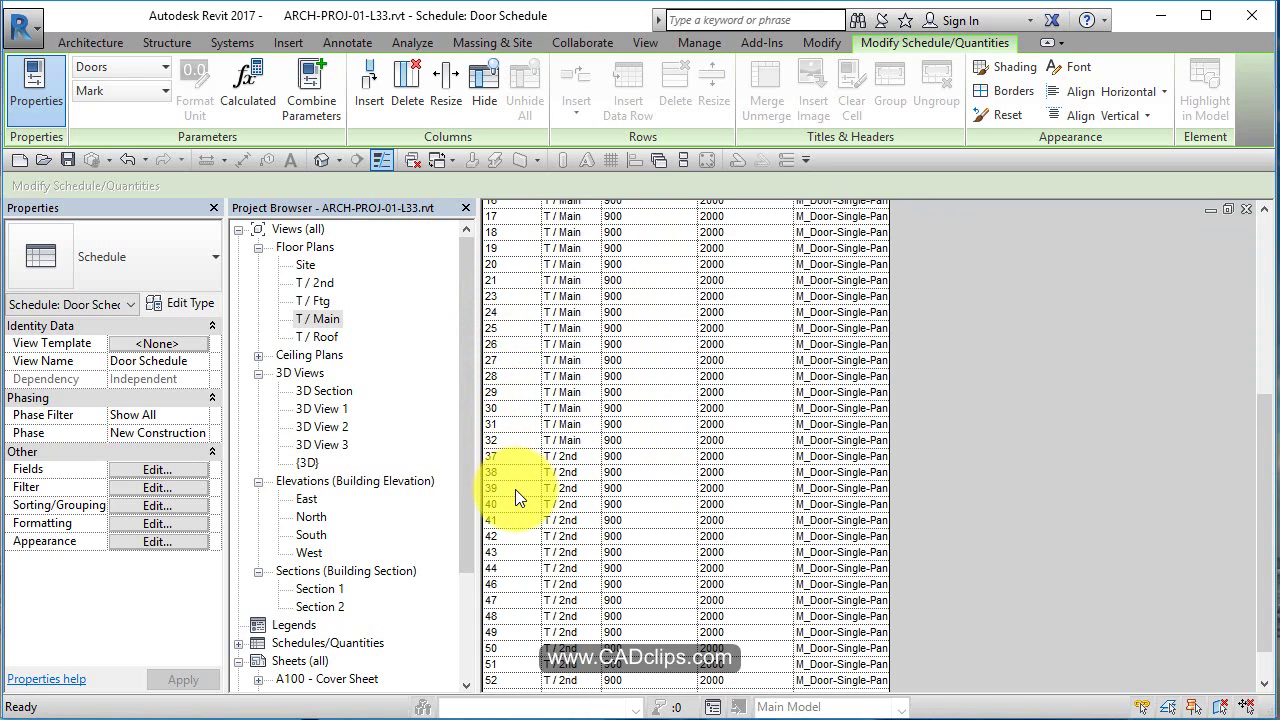
{"action": "scroll", "coordinate": [515, 489], "scroll_direction": "down", "scroll_amount": 1}
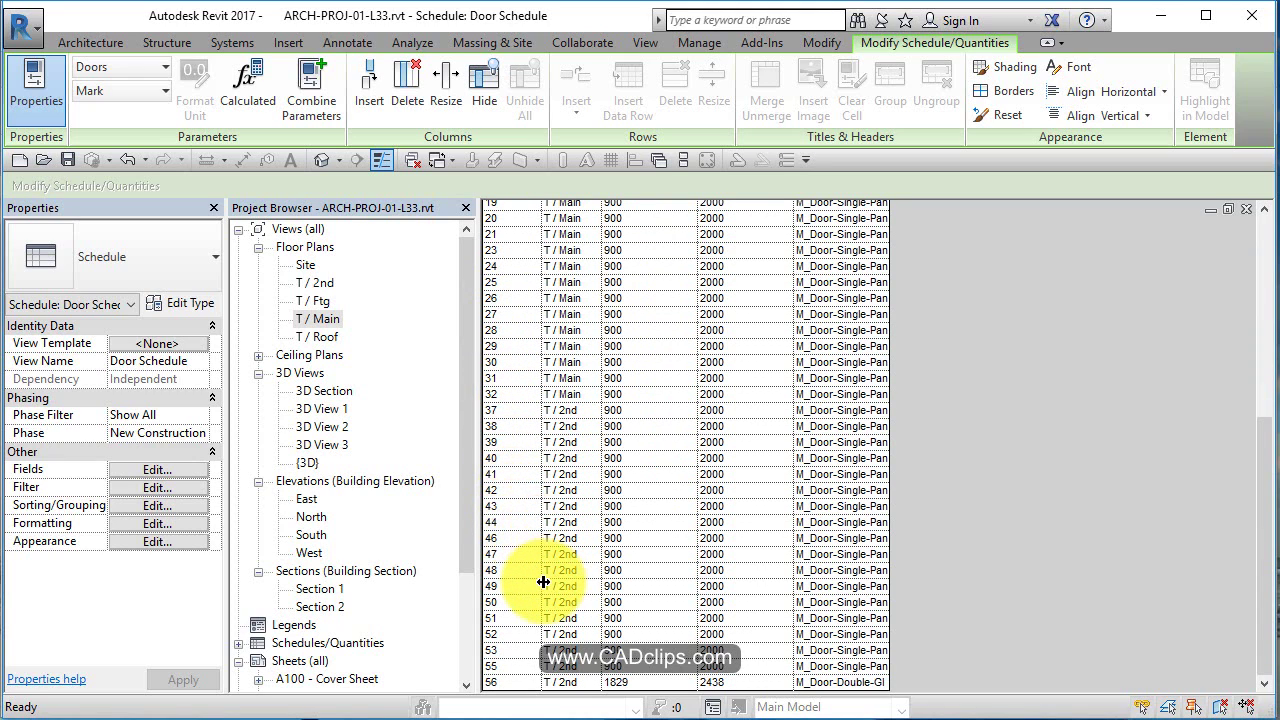
{"action": "scroll", "coordinate": [542, 582], "scroll_direction": "up", "scroll_amount": 8}
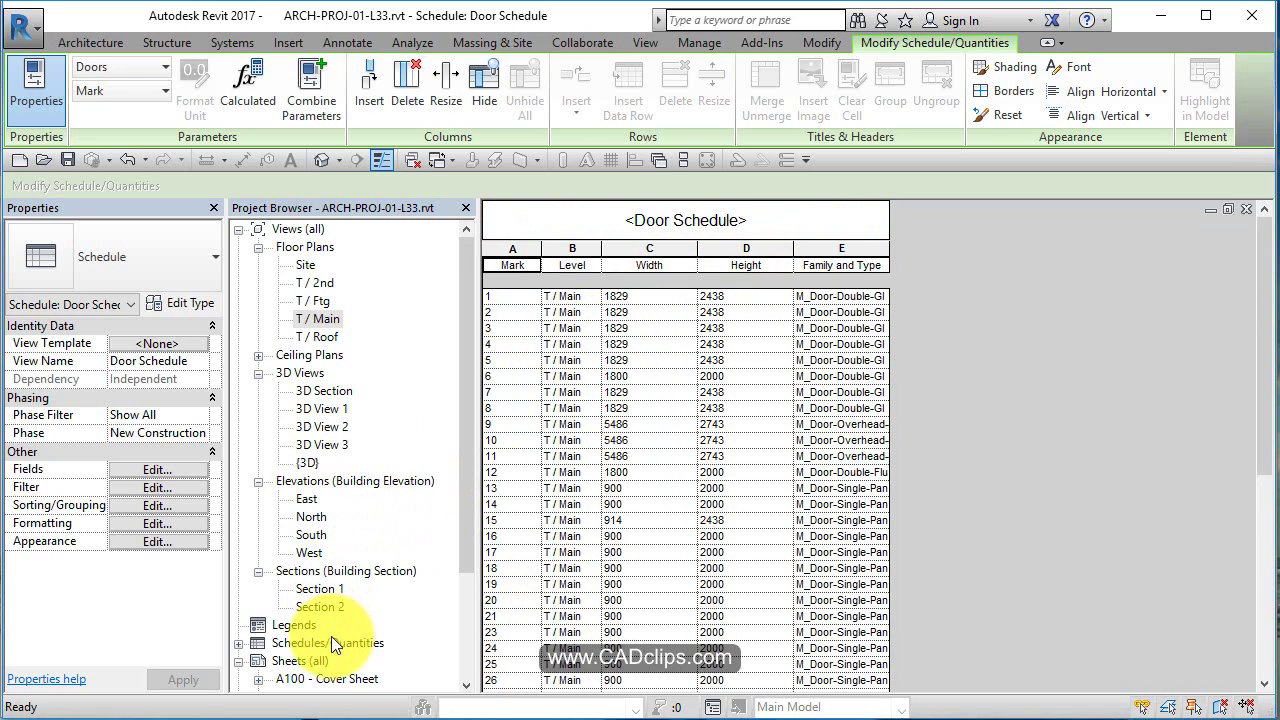
{"action": "scroll", "coordinate": [331, 636], "scroll_direction": "down", "scroll_amount": 3}
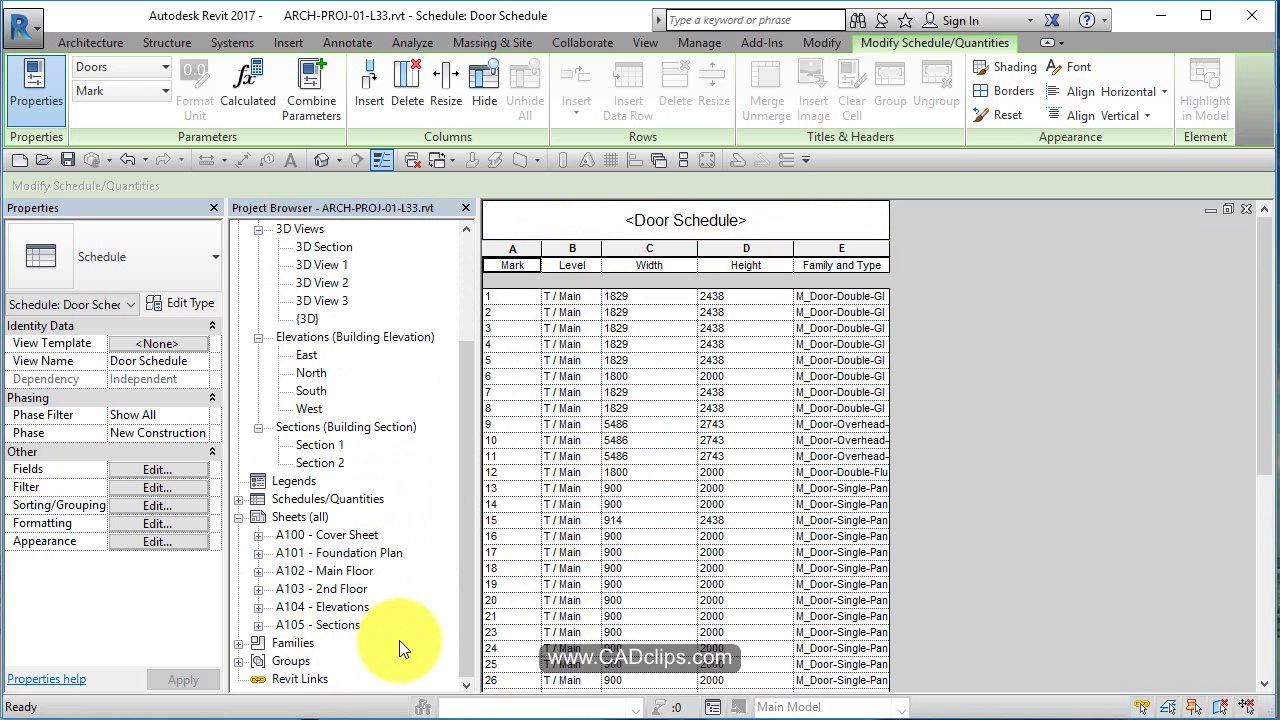
Step: Open sheet A102 - Main Floor and nudge its plan viewport up and to the left
{"action": "double_click", "coordinate": [362, 570]}
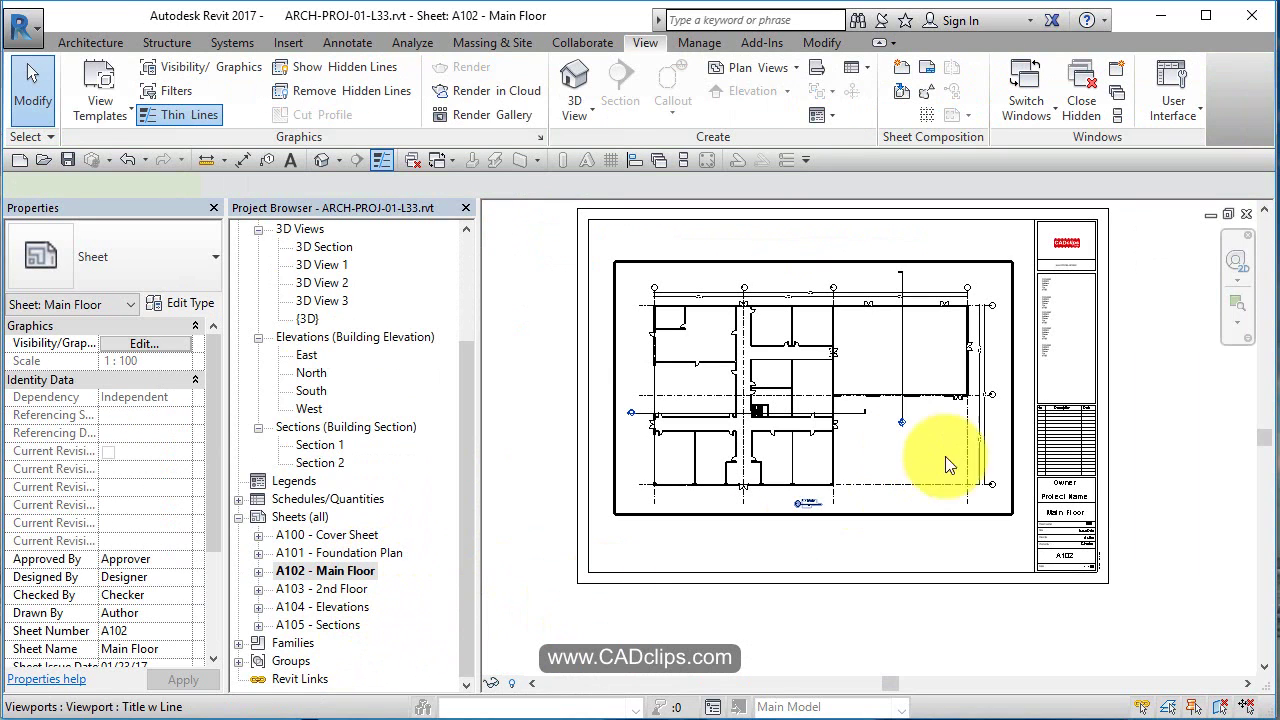
{"action": "left_click", "coordinate": [945, 456]}
{"action": "key", "text": "Left"}
{"action": "key", "text": "Left"}
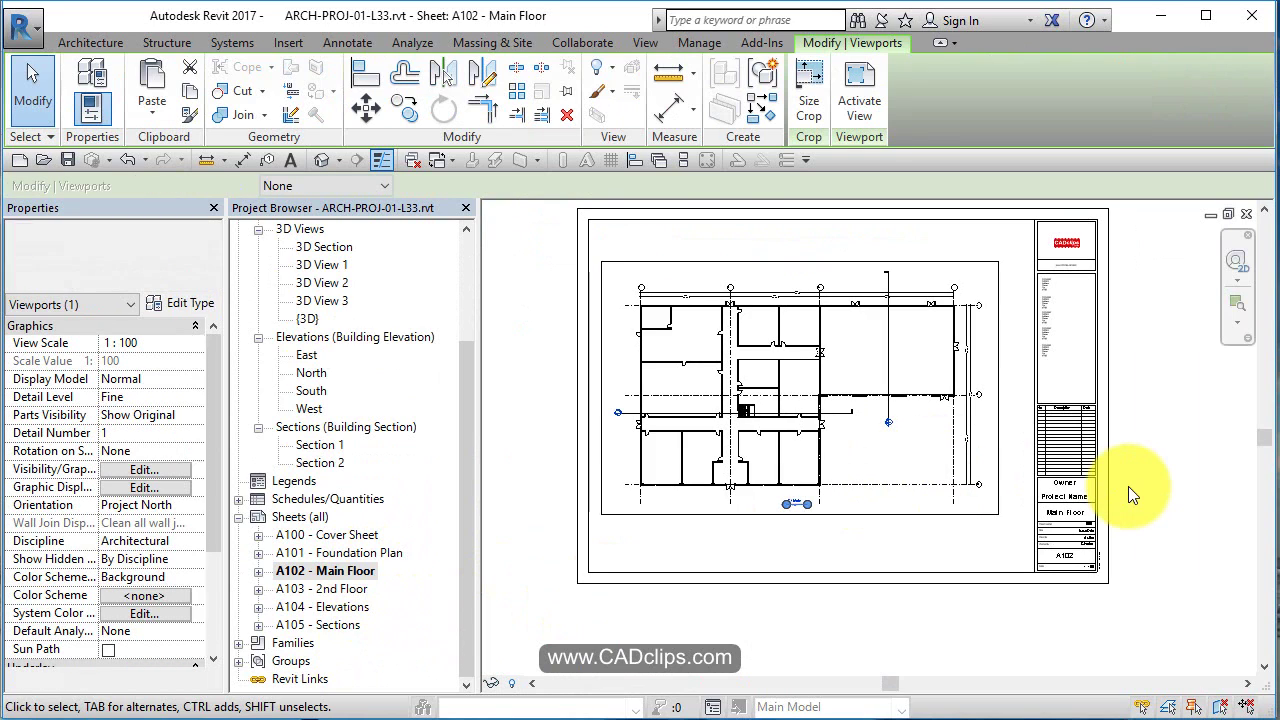
{"action": "key", "text": "Up"}
{"action": "key", "text": "Up"}
{"action": "key", "text": "Up"}
{"action": "key", "text": "Up"}
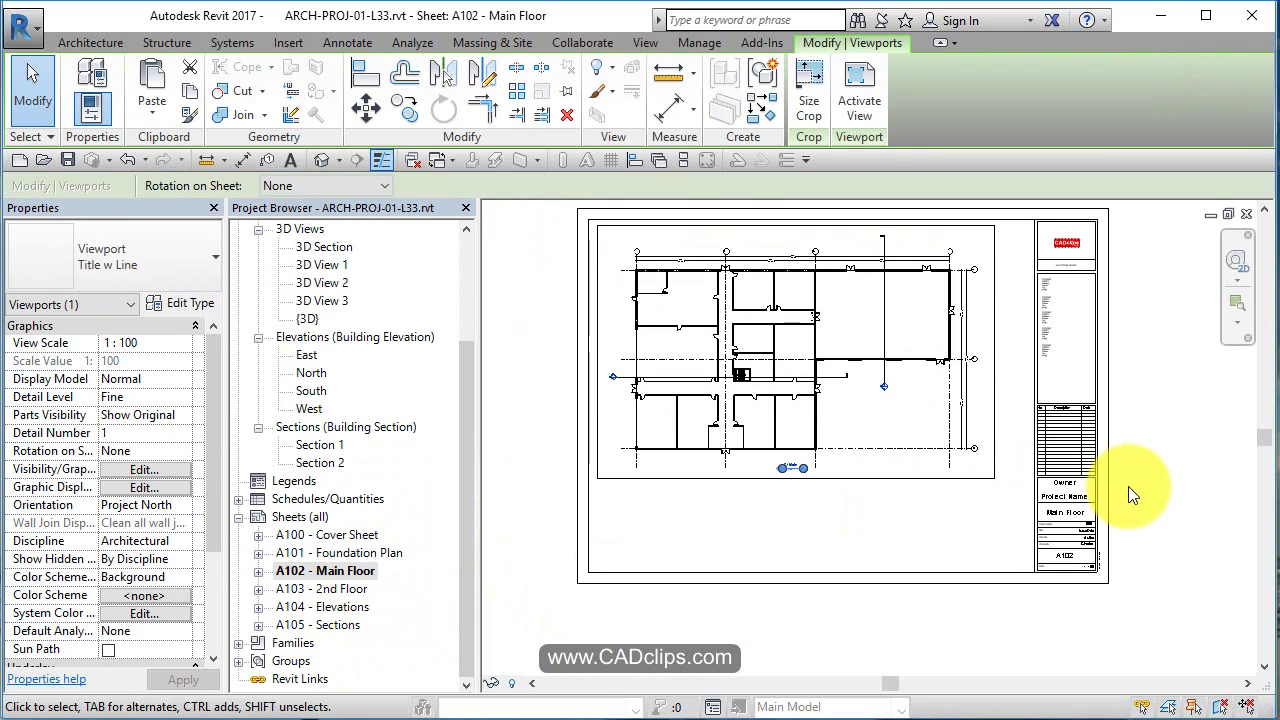
{"action": "left_click", "coordinate": [1182, 529]}
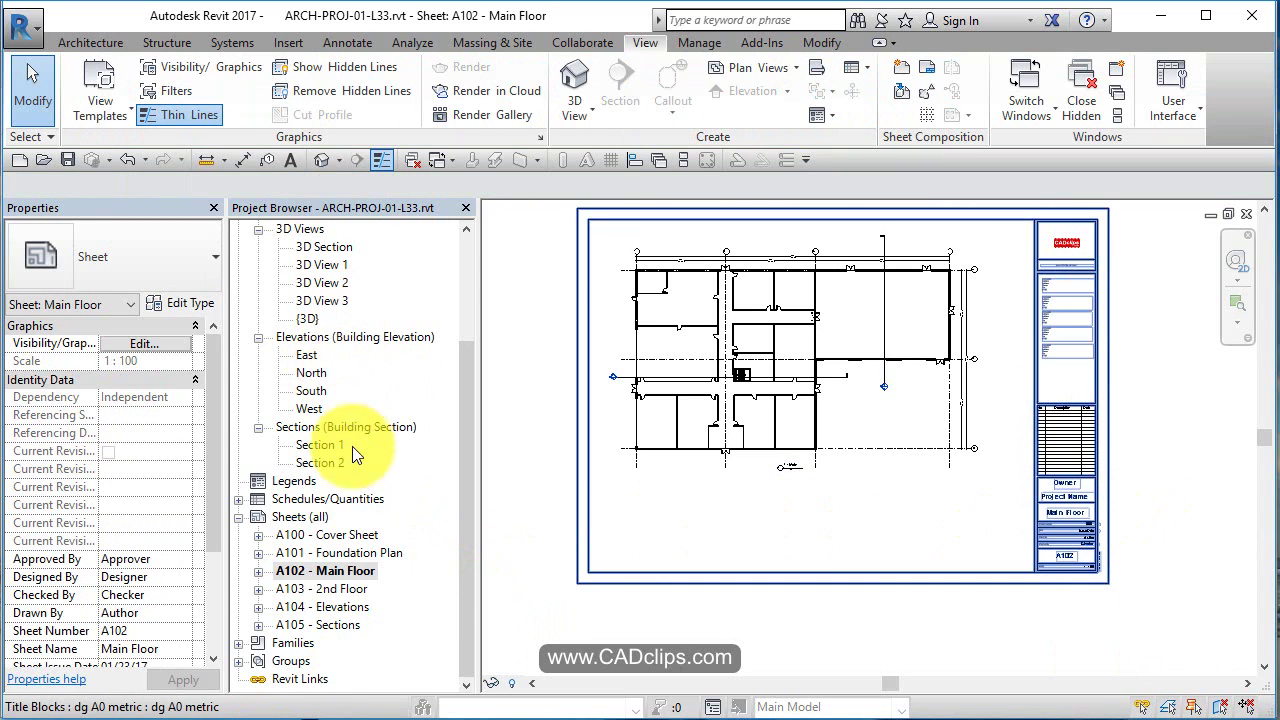
{"action": "scroll", "coordinate": [375, 405], "scroll_direction": "up", "scroll_amount": 2}
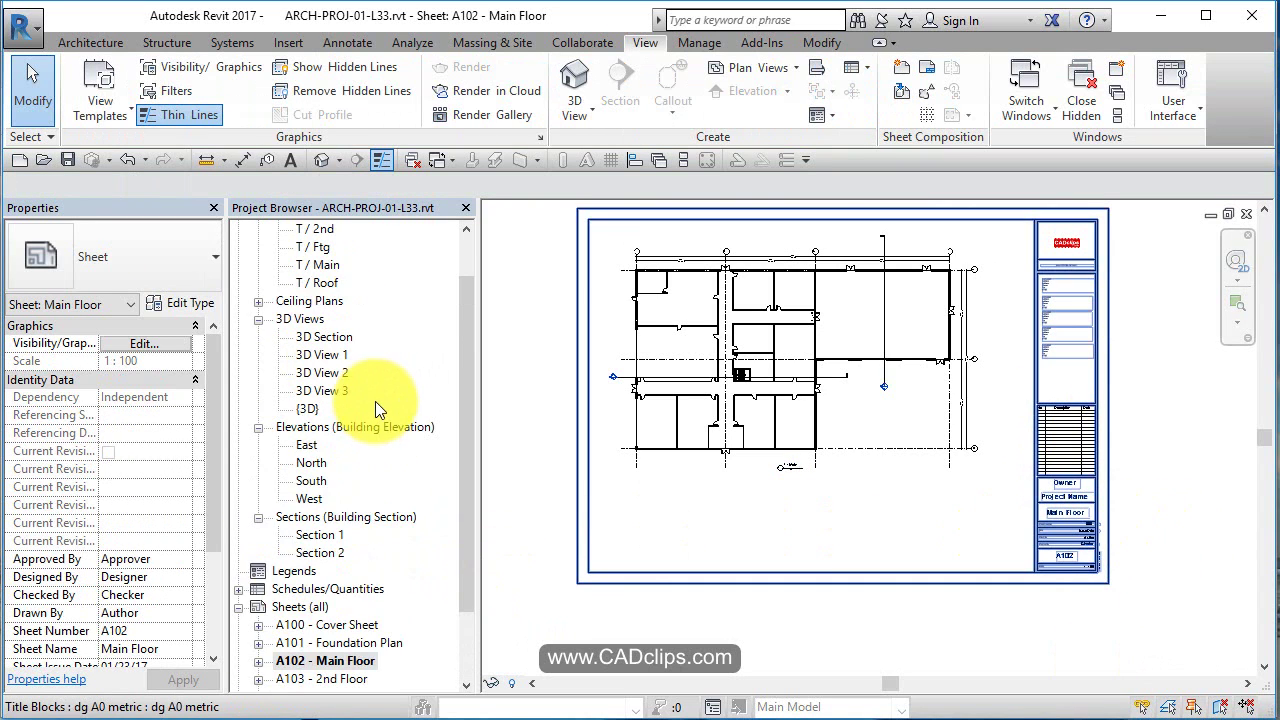
Step: Reopen the Door Schedule from Schedules/Quantities and select it to show its properties
{"action": "left_click", "coordinate": [239, 590]}
{"action": "double_click", "coordinate": [334, 607]}
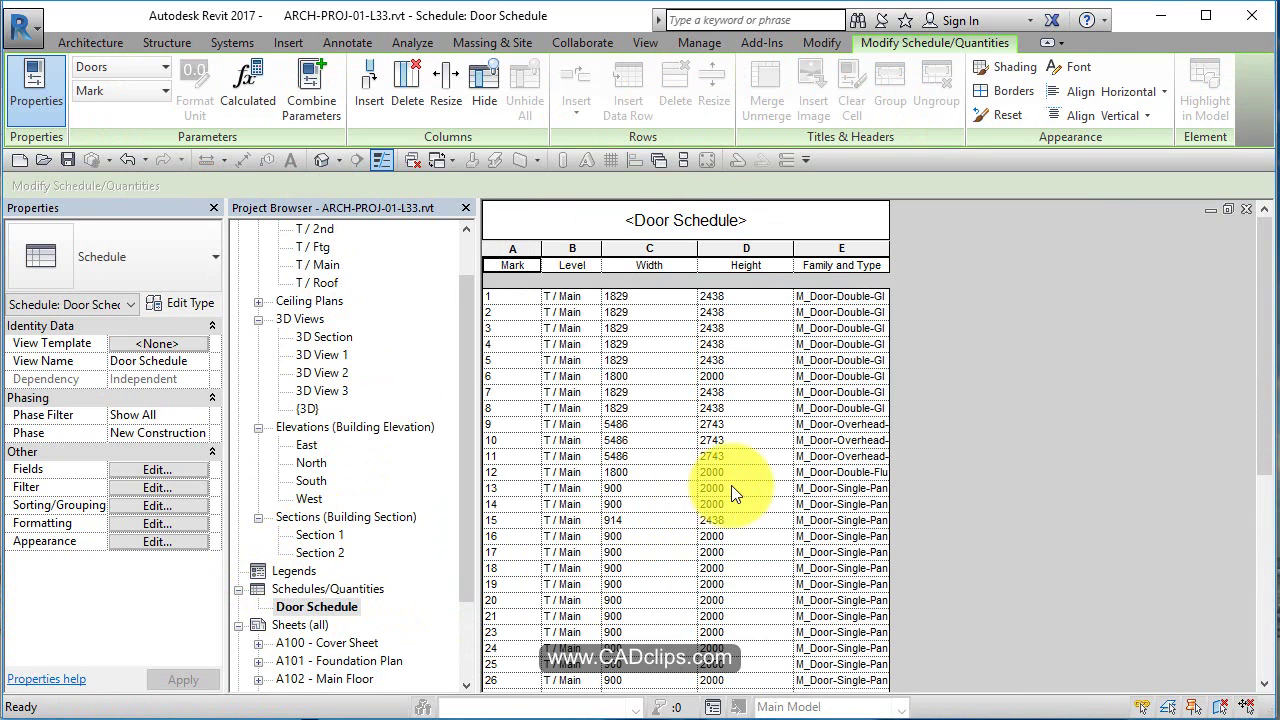
{"action": "scroll", "coordinate": [731, 485], "scroll_direction": "down", "scroll_amount": 8}
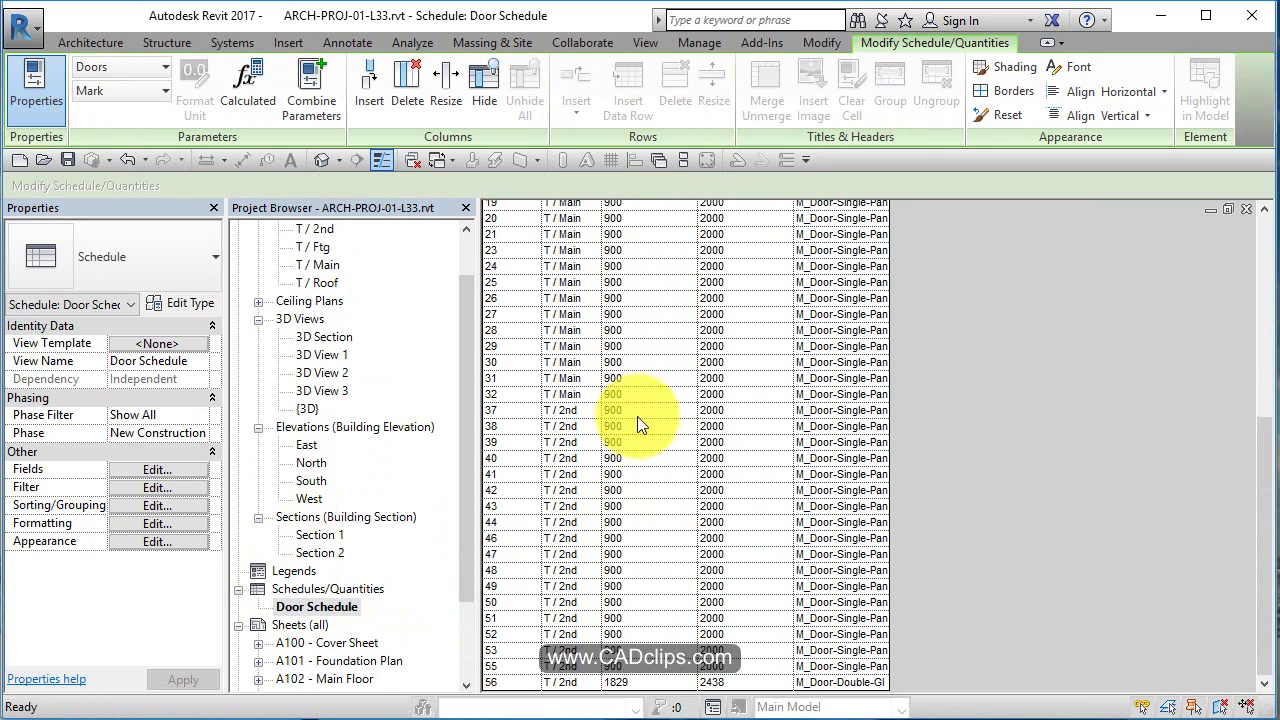
{"action": "scroll", "coordinate": [637, 429], "scroll_direction": "up", "scroll_amount": 8}
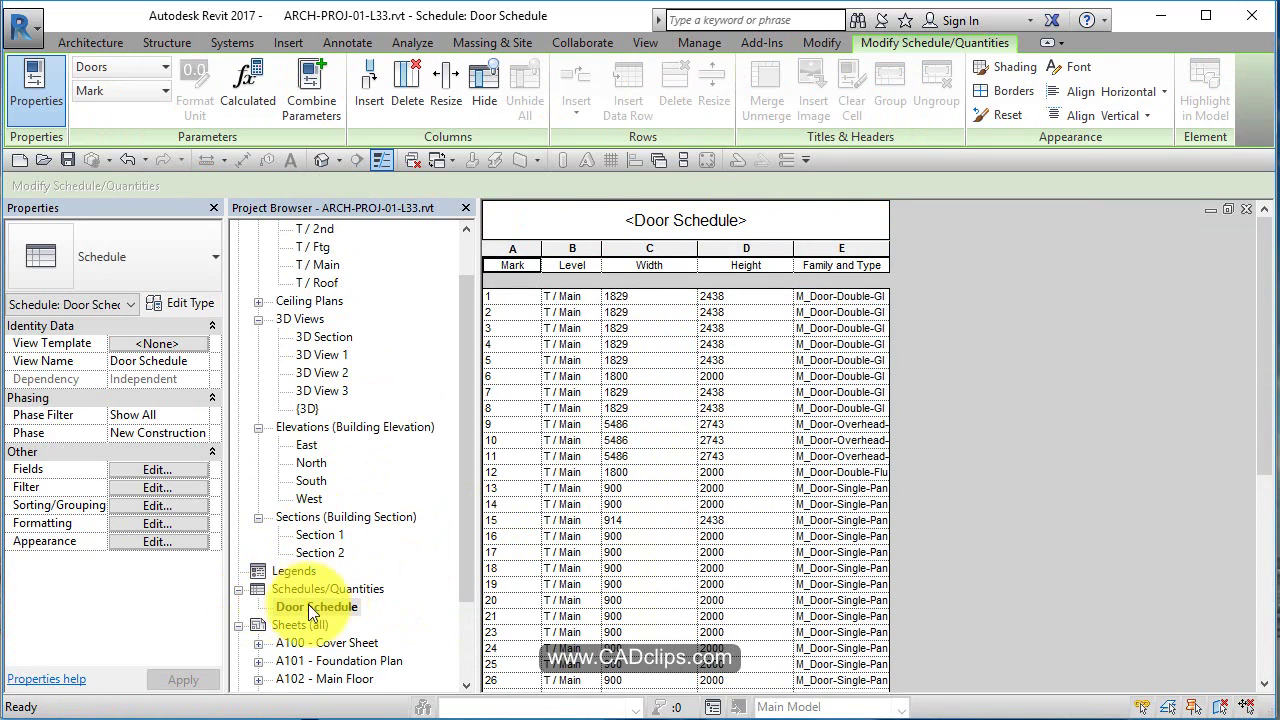
{"action": "left_click", "coordinate": [332, 609]}
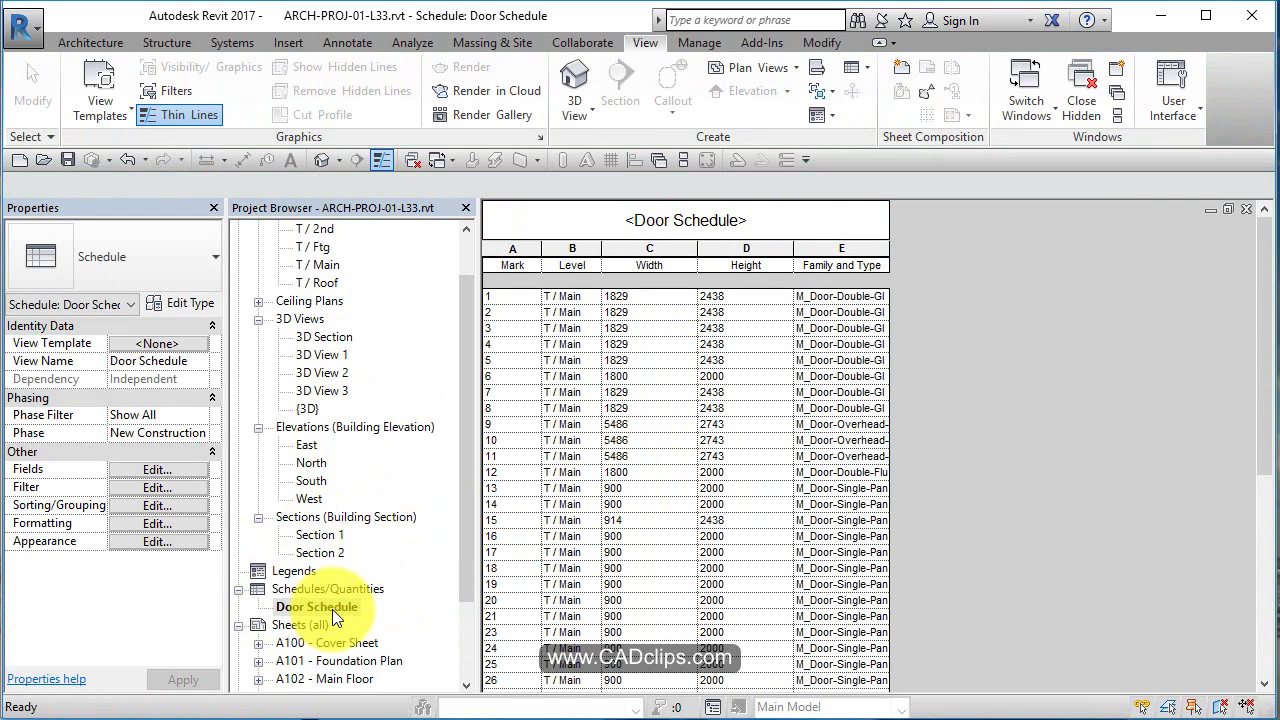
Step: Add a Door Schedule filter of Level equals T / Main
{"action": "left_click", "coordinate": [171, 469]}
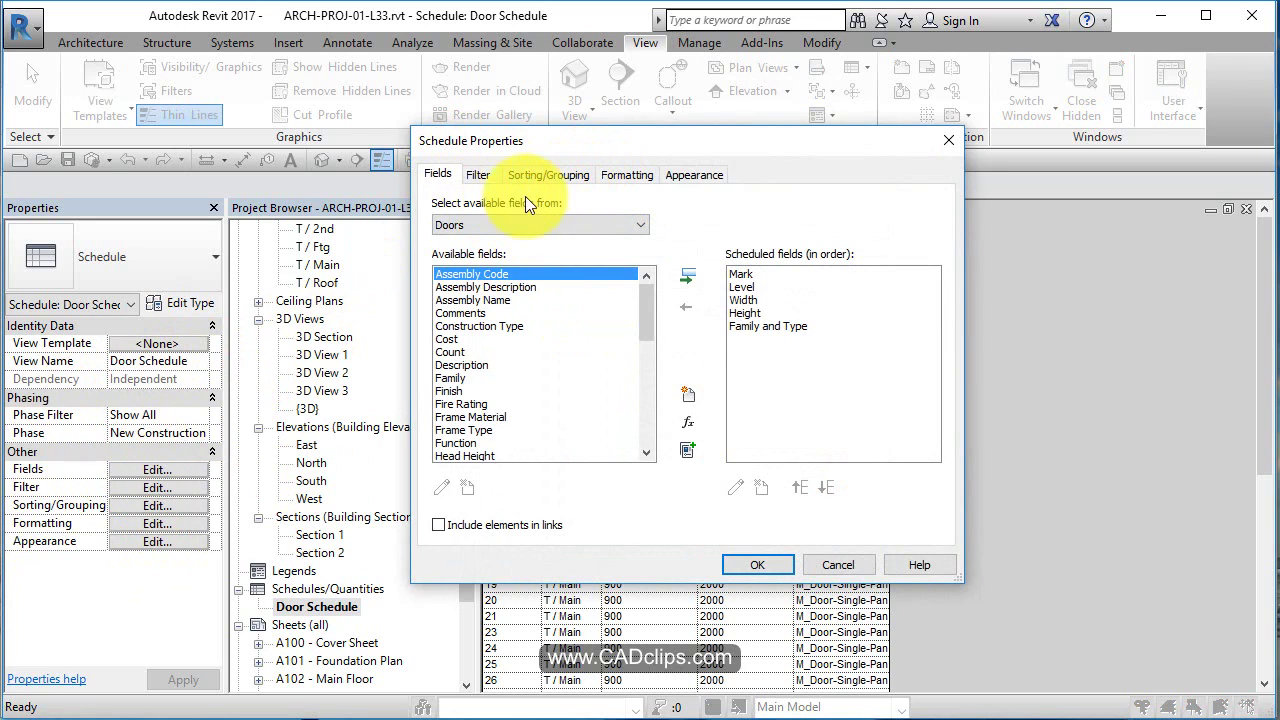
{"action": "left_click", "coordinate": [478, 175]}
{"action": "left_click", "coordinate": [582, 201]}
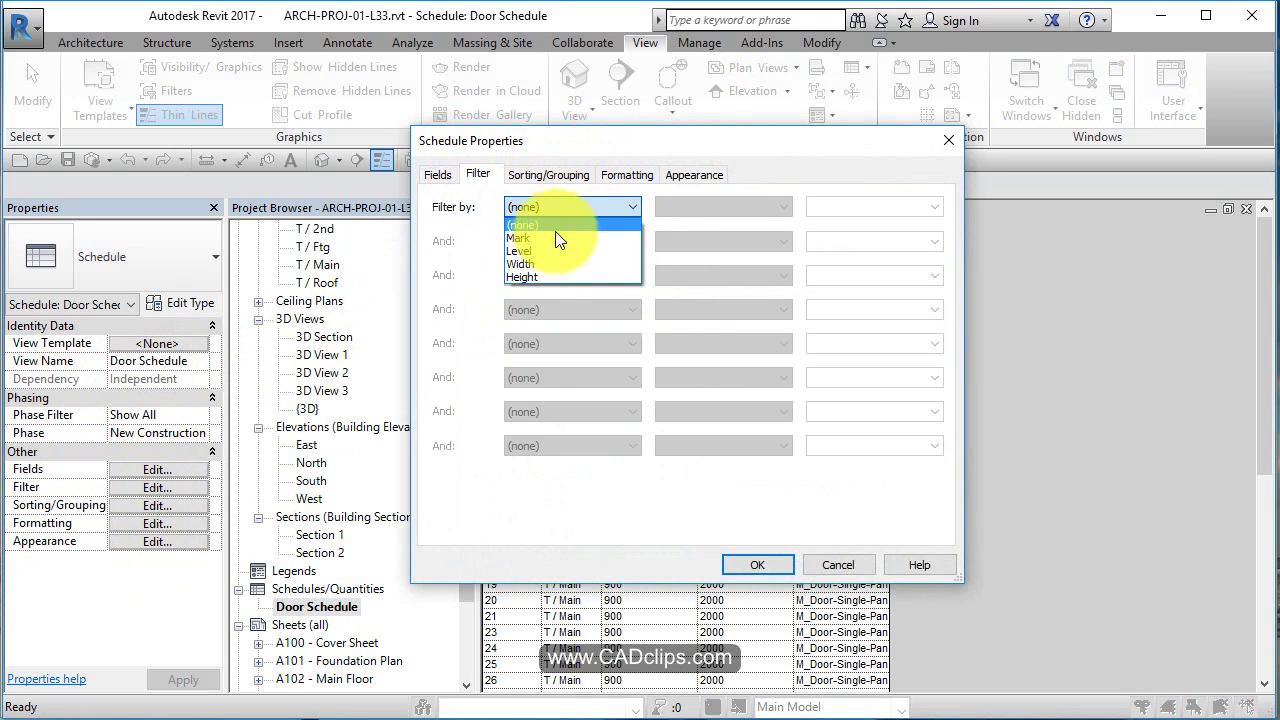
{"action": "left_click", "coordinate": [532, 245]}
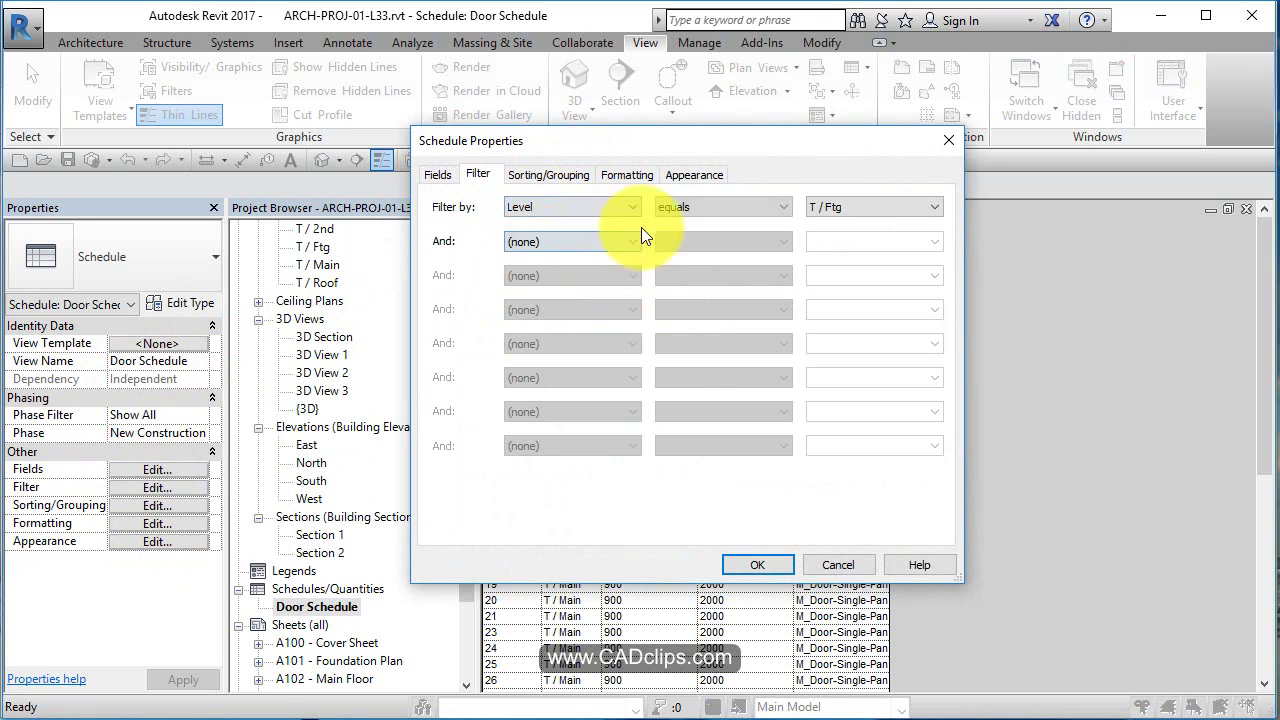
{"action": "left_click", "coordinate": [908, 207]}
{"action": "left_click", "coordinate": [862, 235]}
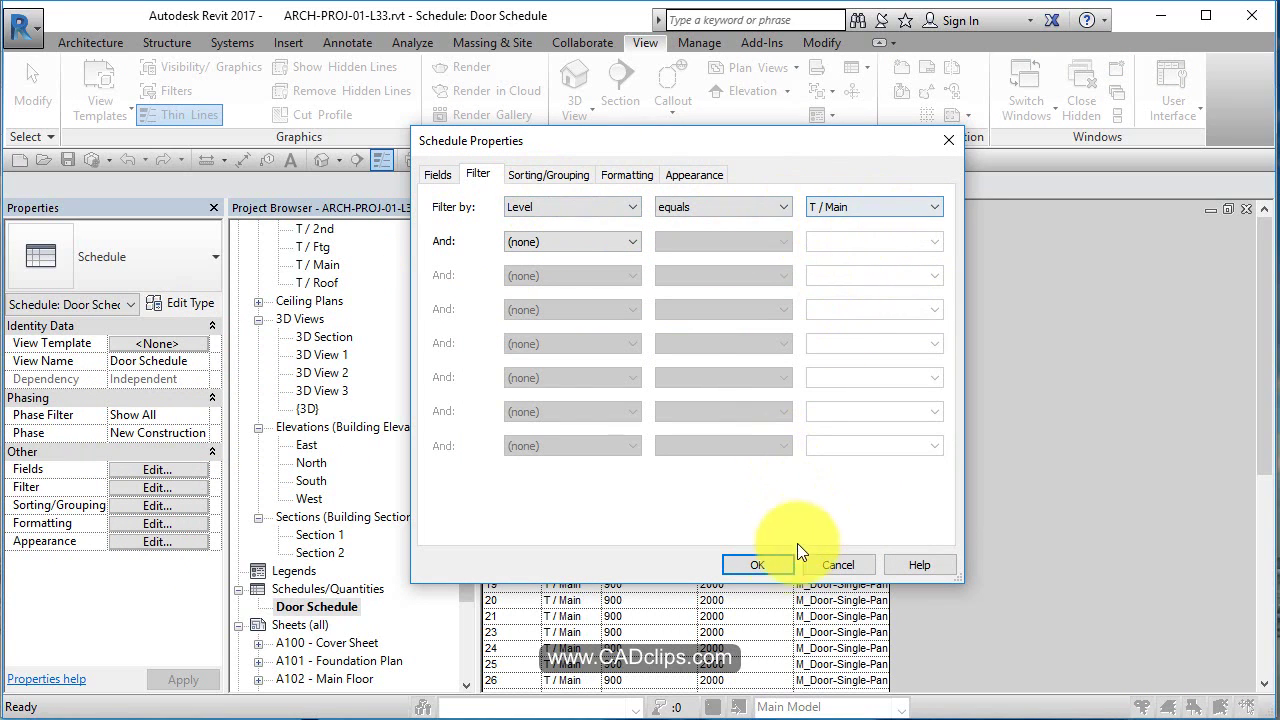
{"action": "left_click", "coordinate": [771, 560]}
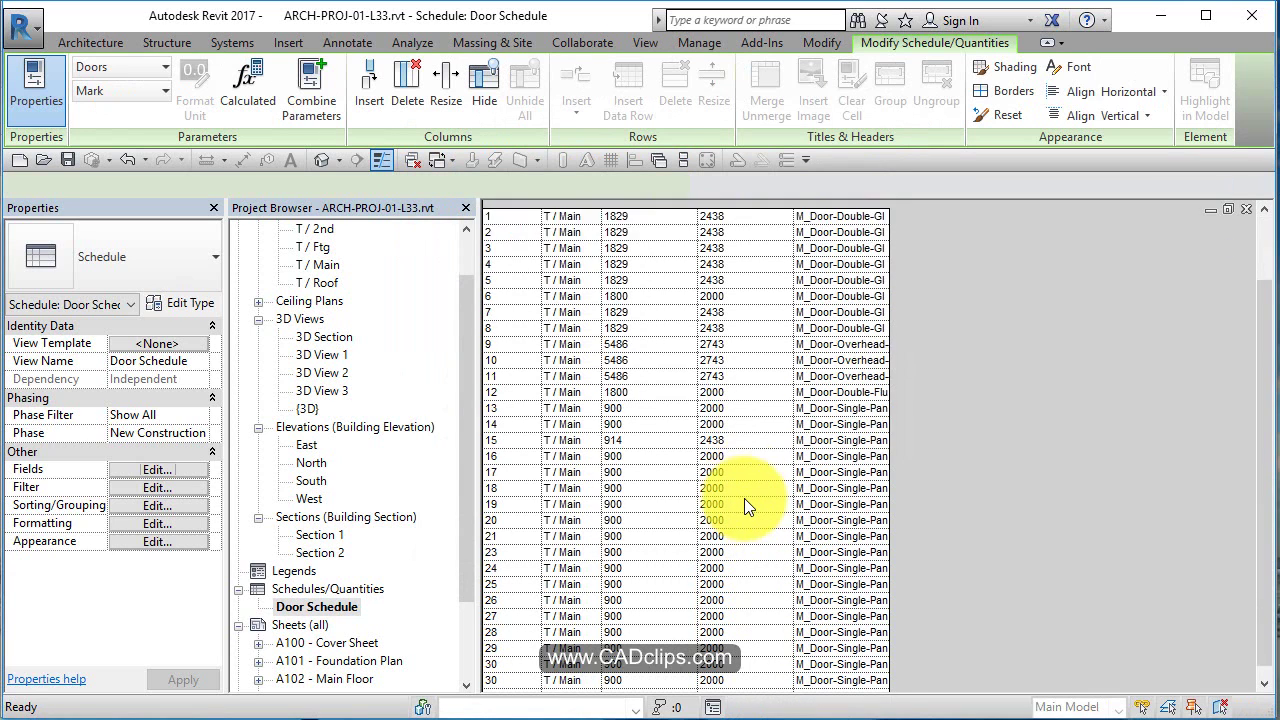
Step: Rename the Door Schedule to 'Door Schedule Main Floor'
{"action": "right_click", "coordinate": [317, 606]}
{"action": "left_click", "coordinate": [390, 481]}
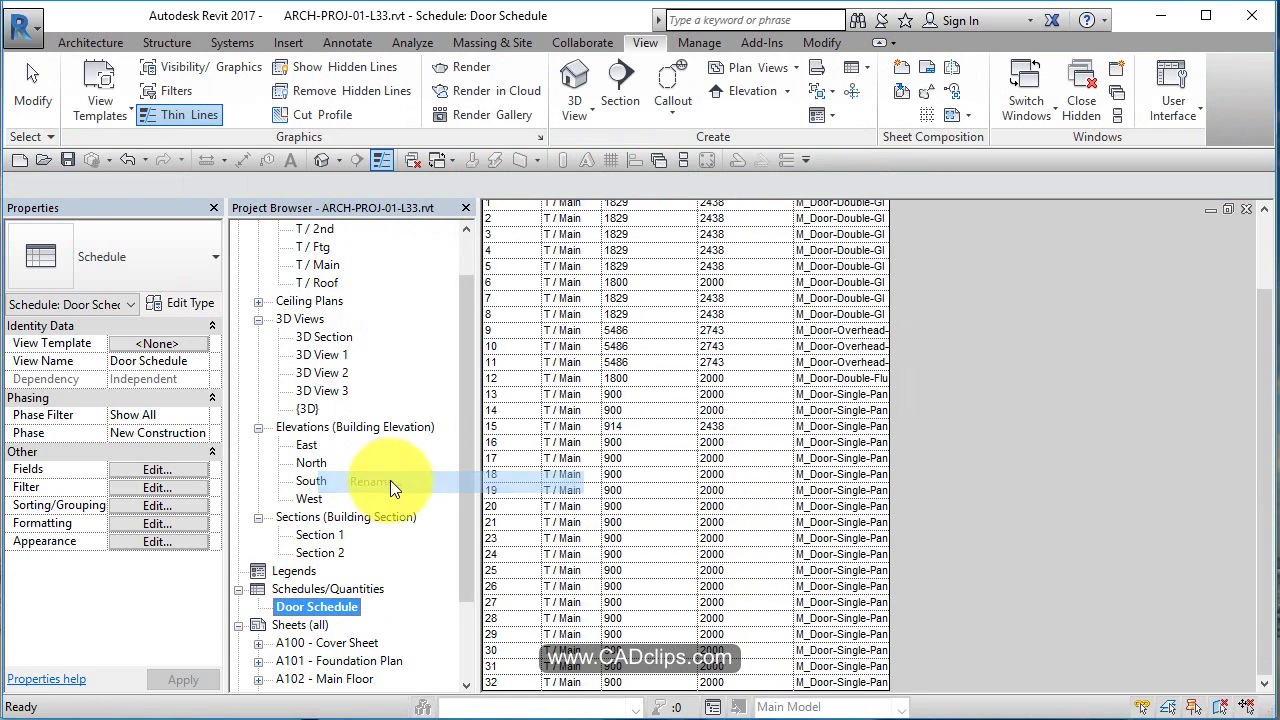
{"action": "type", "text": "Main"}
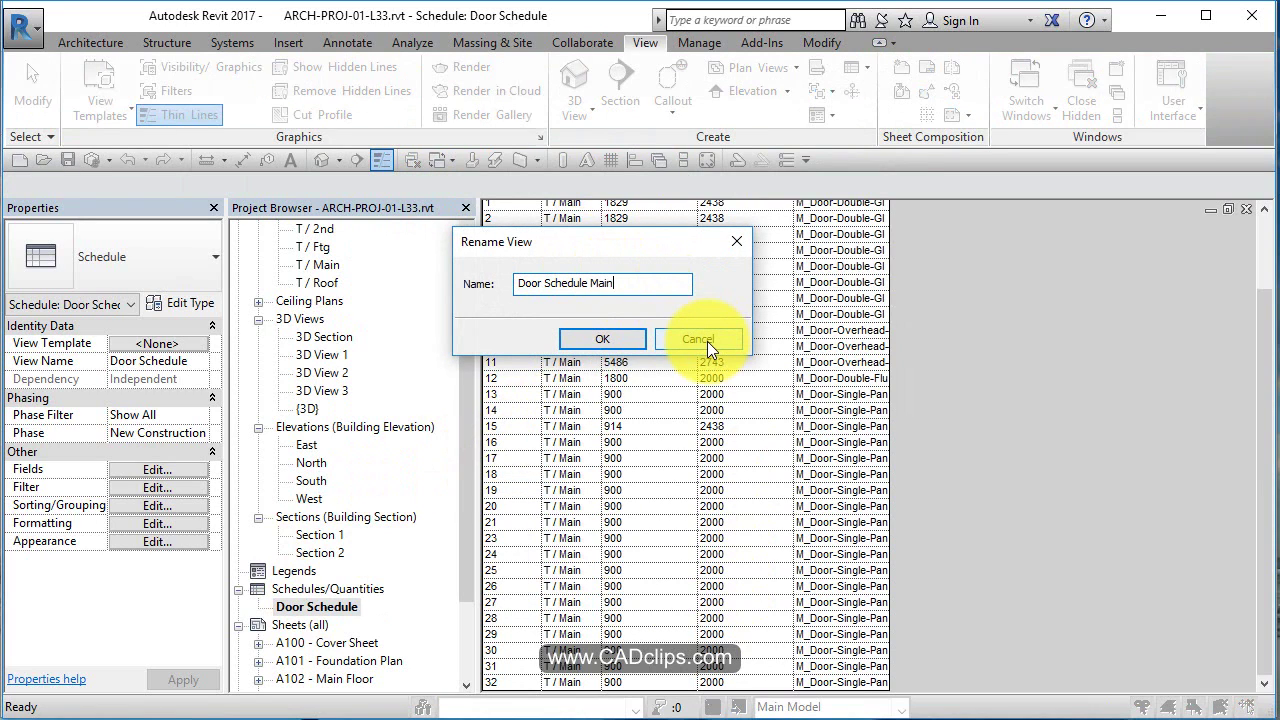
{"action": "type", "text": " Floor"}
{"action": "left_click", "coordinate": [600, 339]}
Step: Duplicate the Door Schedule Main Floor view
{"action": "right_click", "coordinate": [346, 592]}
{"action": "left_click", "coordinate": [340, 610]}
{"action": "right_click", "coordinate": [340, 612]}
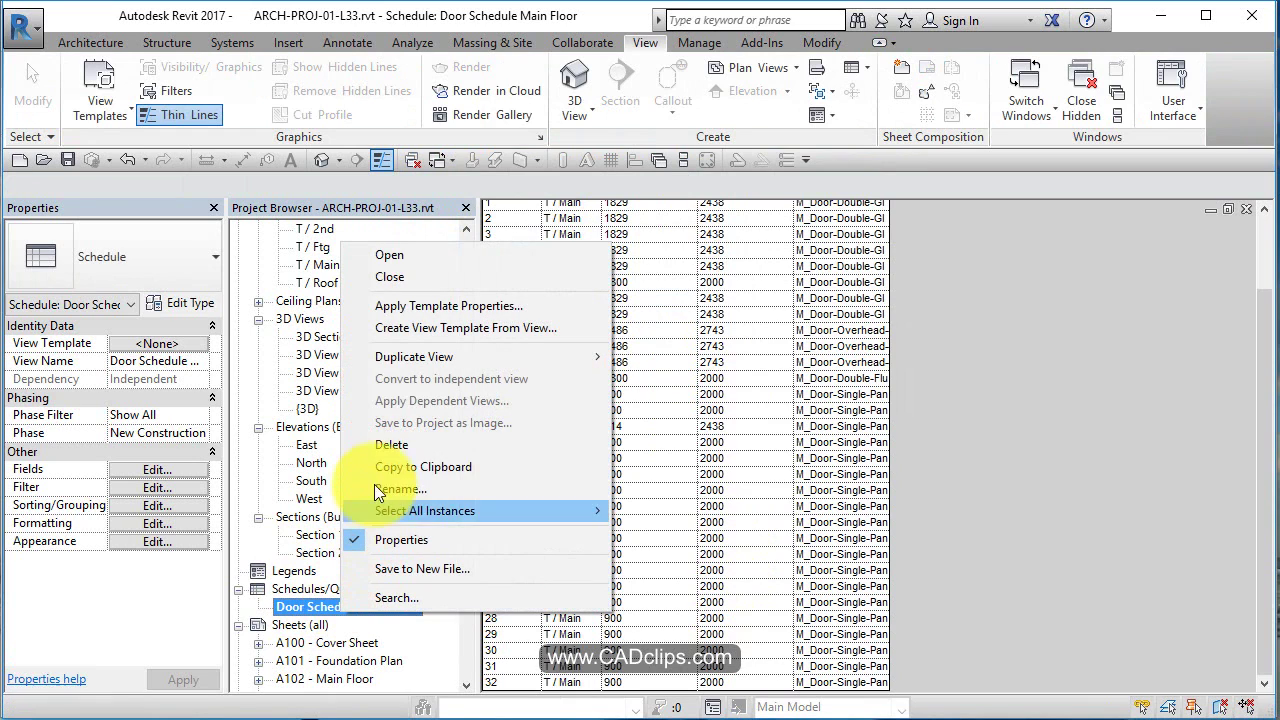
{"action": "mouse_move", "coordinate": [430, 360]}
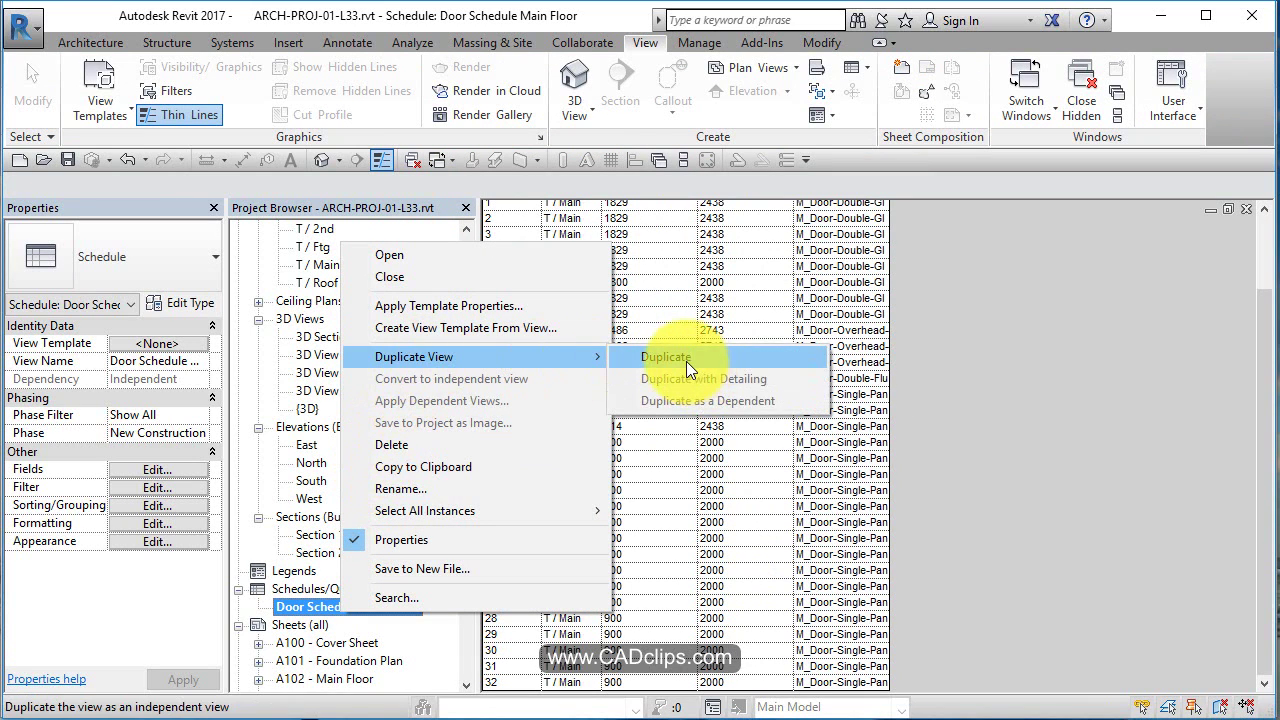
{"action": "left_click", "coordinate": [686, 359]}
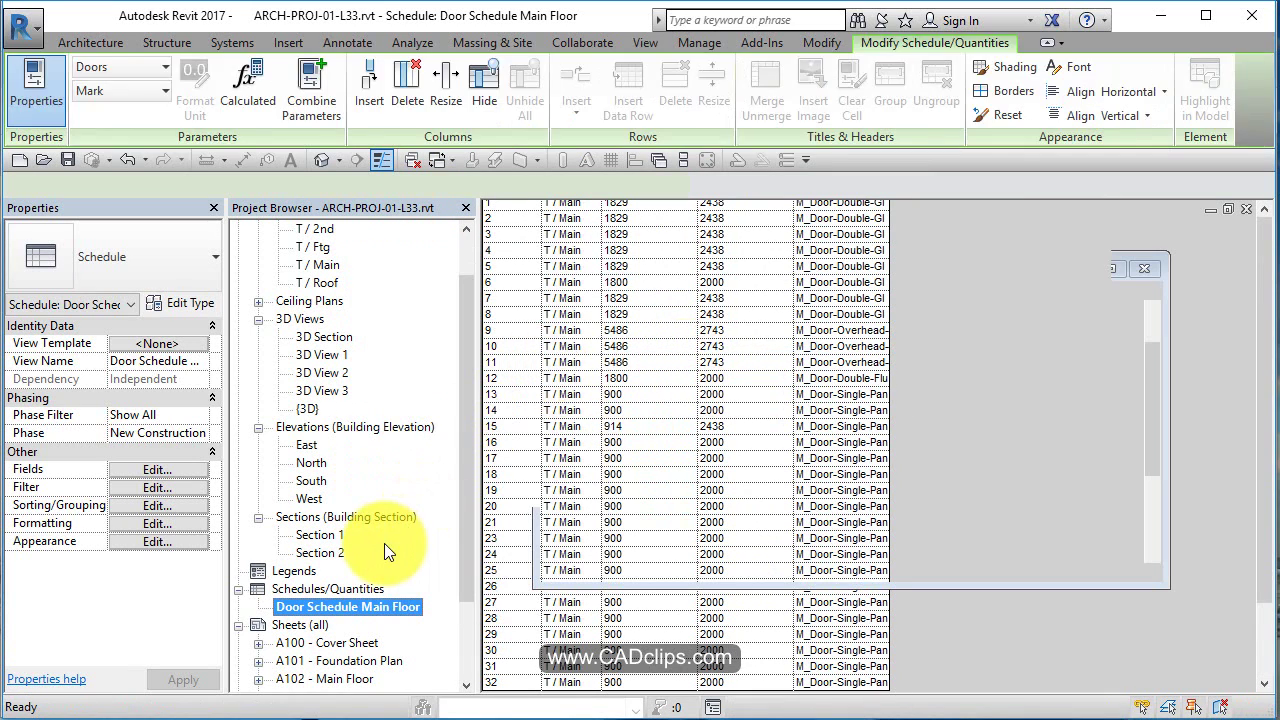
Step: Rename the copied schedule to 'Door Schedule 2nd Floor'
{"action": "right_click", "coordinate": [395, 628]}
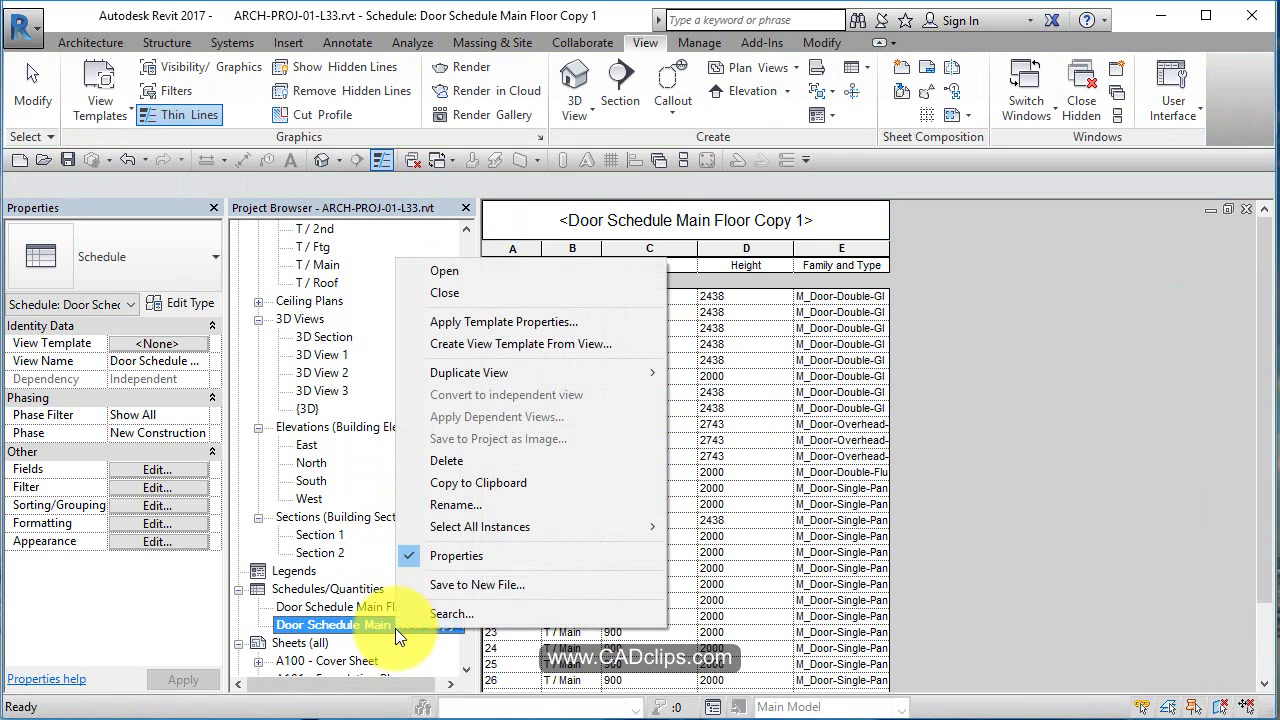
{"action": "left_click", "coordinate": [457, 504]}
{"action": "left_click", "coordinate": [690, 284]}
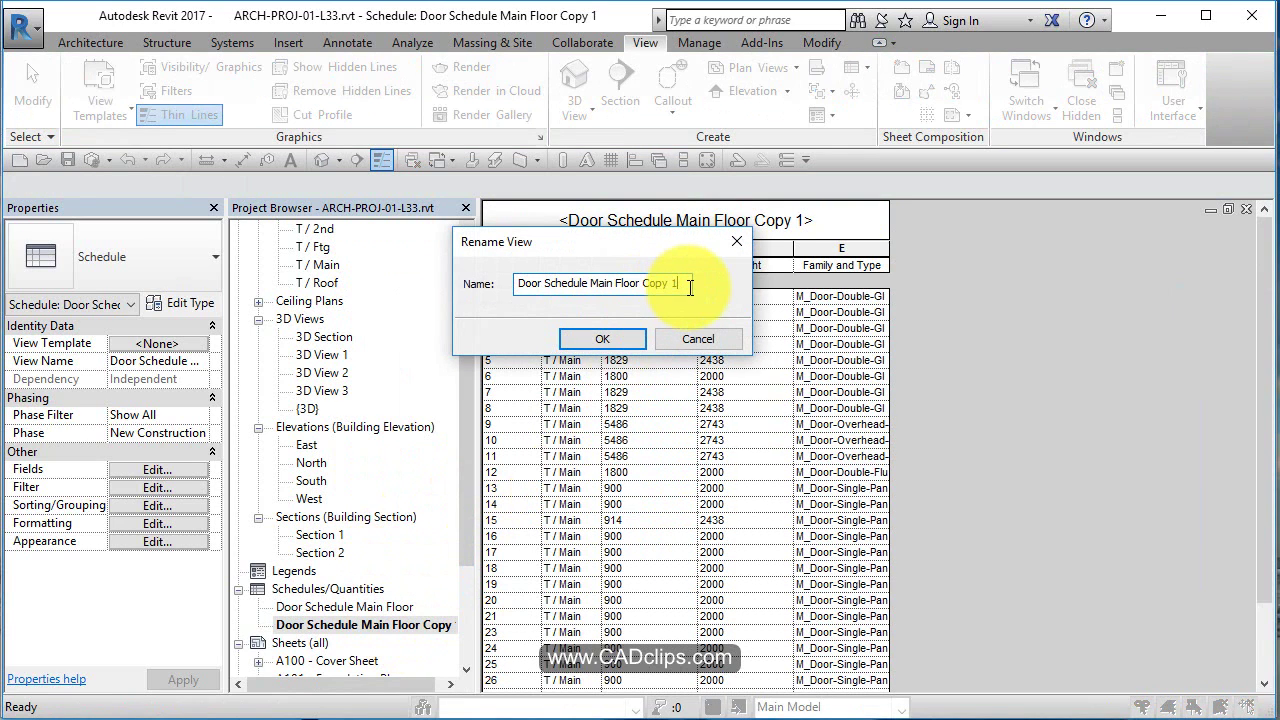
{"action": "key", "text": "BackSpace"}
{"action": "key", "text": "BackSpace"}
{"action": "key", "text": "BackSpace"}
{"action": "key", "text": "BackSpace"}
{"action": "key", "text": "BackSpace"}
{"action": "key", "text": "BackSpace"}
{"action": "key", "text": "BackSpace"}
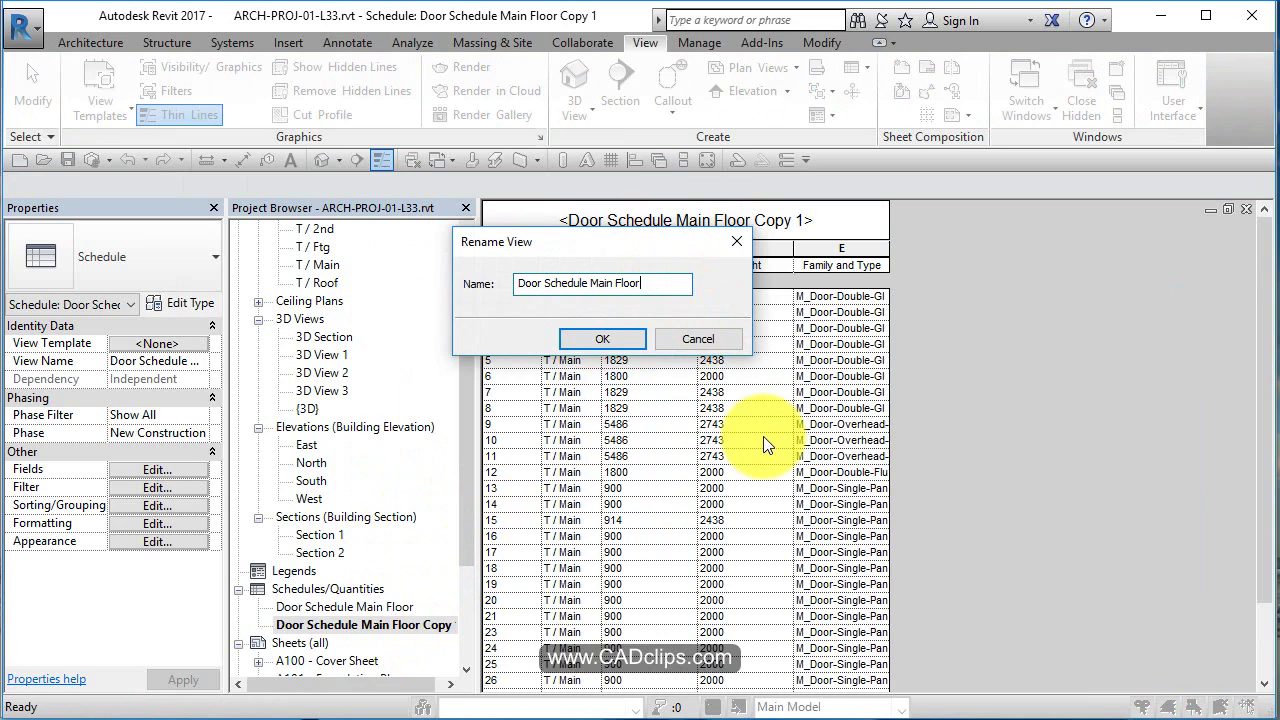
{"action": "key", "text": "BackSpace"}
{"action": "key", "text": "BackSpace"}
{"action": "key", "text": "BackSpace"}
{"action": "key", "text": "BackSpace"}
{"action": "key", "text": "BackSpace"}
{"action": "type", "text": "2nd"}
{"action": "left_click", "coordinate": [622, 338]}
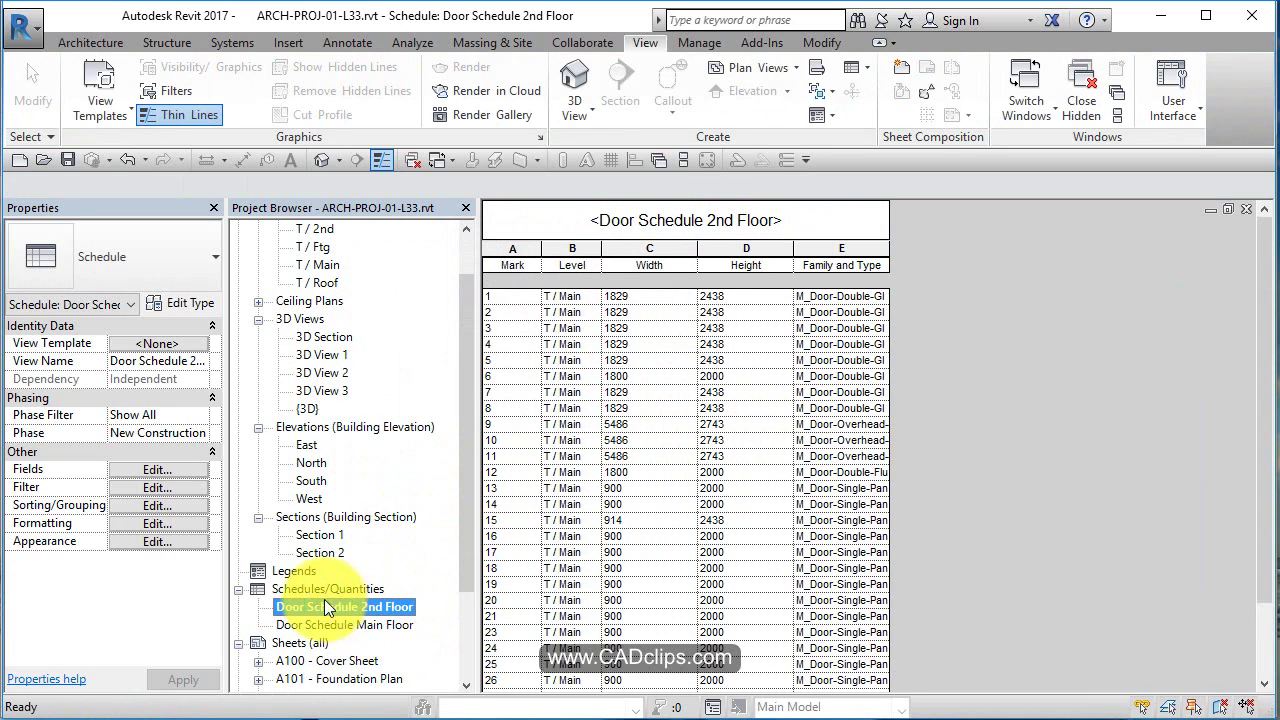
Step: Change the 2nd Floor schedule's Level filter to T / 2nd
{"action": "left_click", "coordinate": [155, 487]}
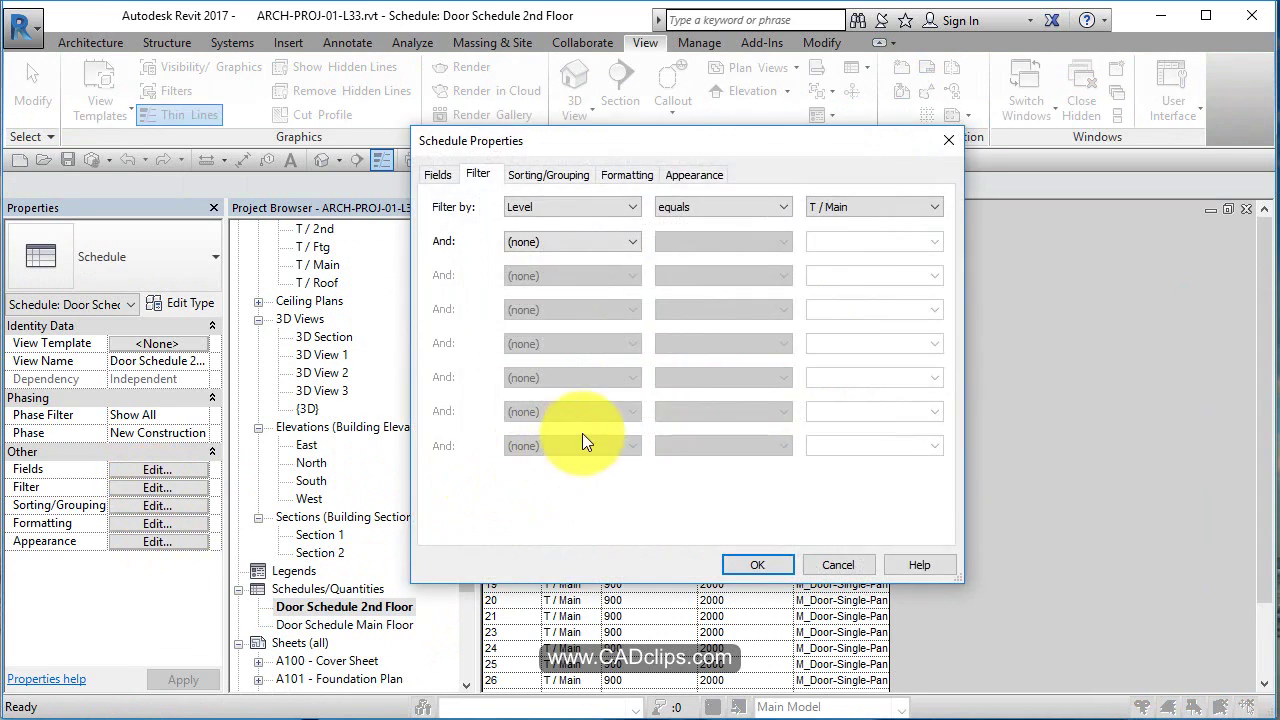
{"action": "left_click", "coordinate": [906, 206]}
{"action": "left_click", "coordinate": [866, 251]}
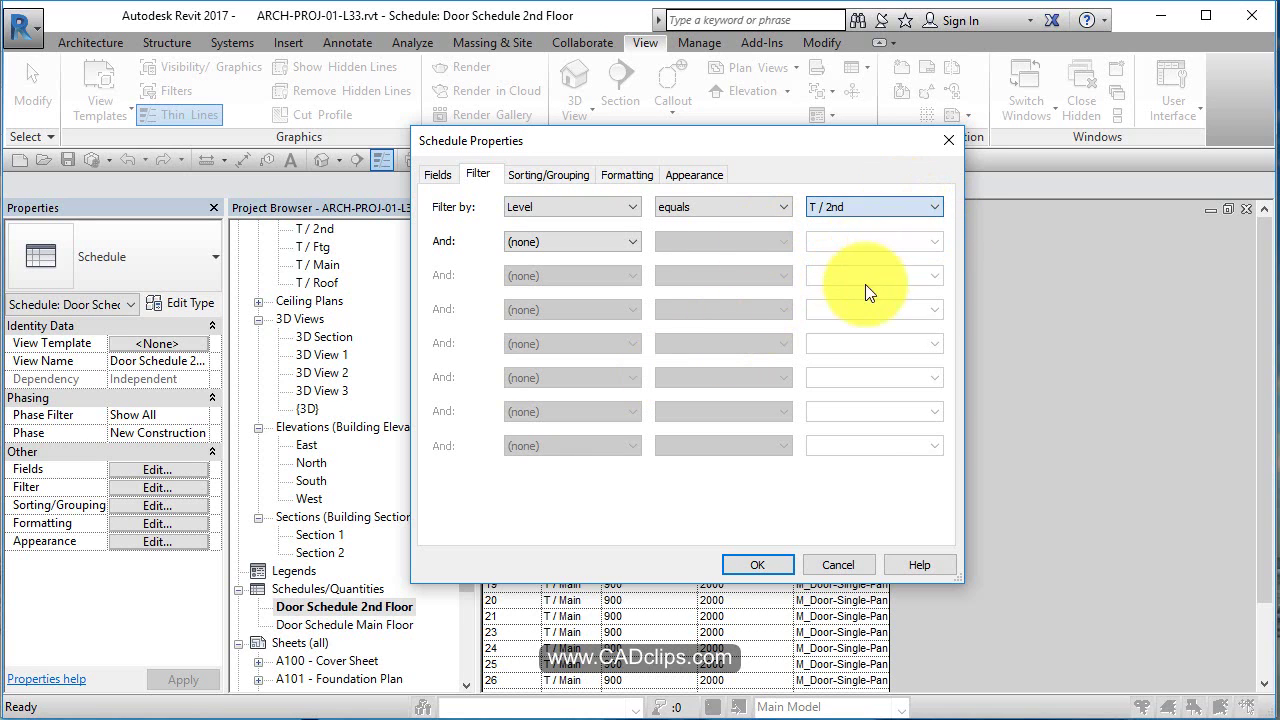
{"action": "left_click", "coordinate": [778, 566]}
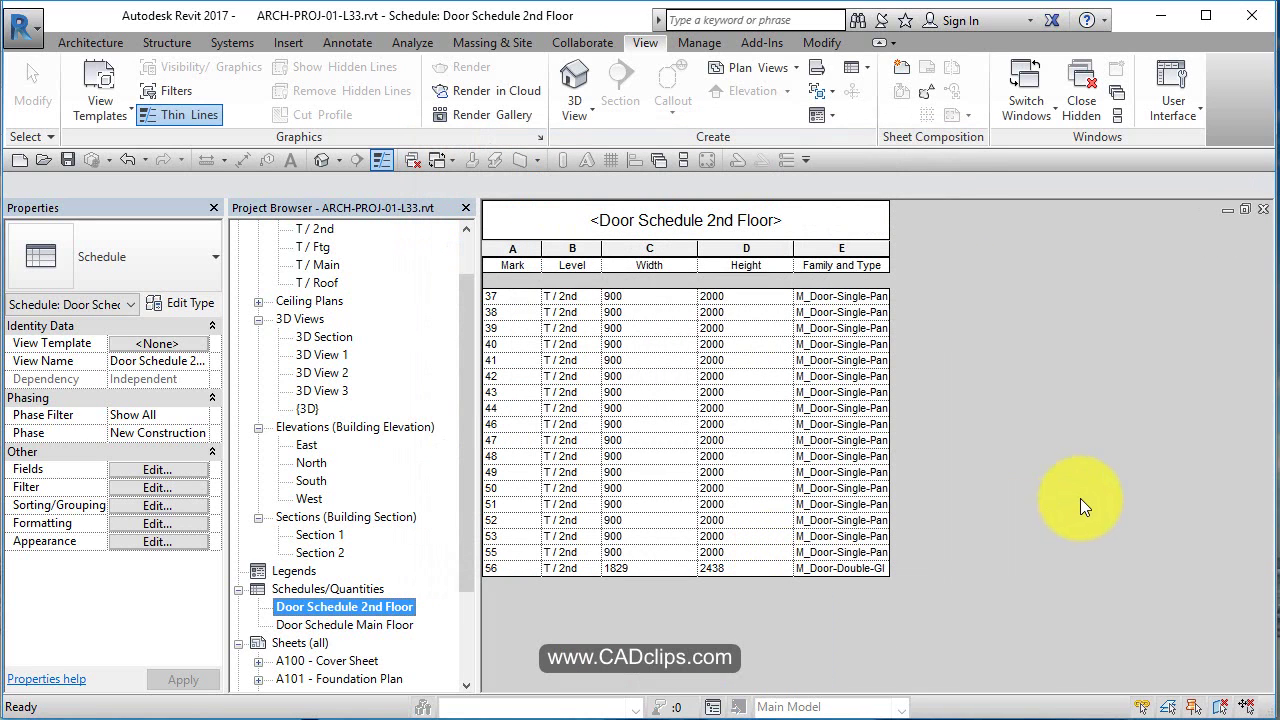
Step: Open sheet A102 Main Floor and place Door Schedule Main Floor to the right of the plan
{"action": "scroll", "coordinate": [326, 668], "scroll_direction": "down", "scroll_amount": 2}
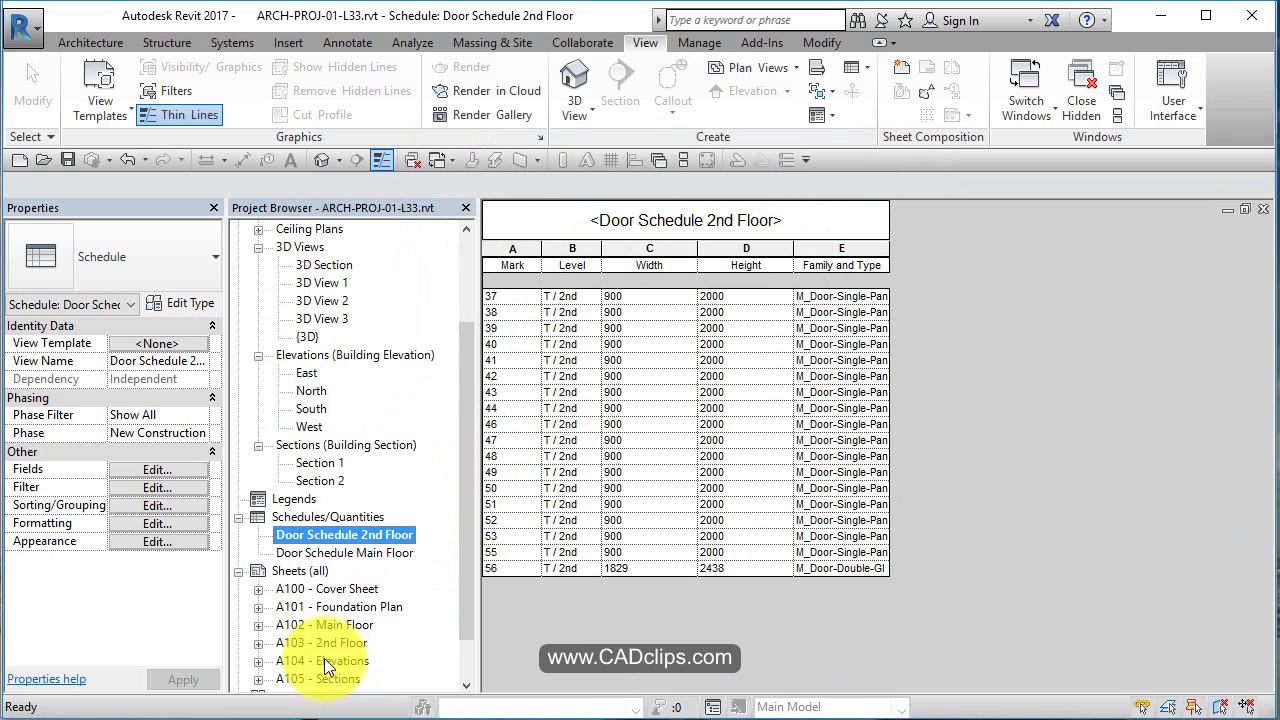
{"action": "double_click", "coordinate": [353, 625]}
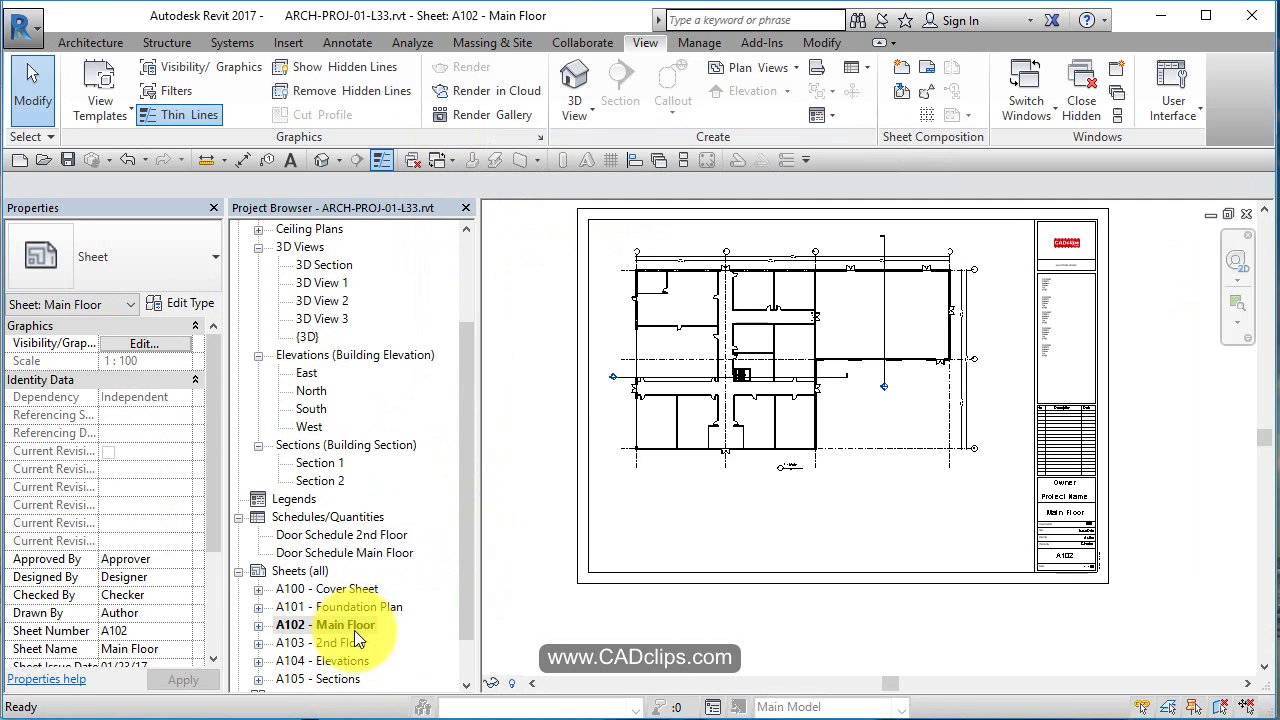
{"action": "left_click", "coordinate": [305, 535]}
{"action": "left_click_drag", "start_coordinate": [328, 558], "coordinate": [897, 501]}
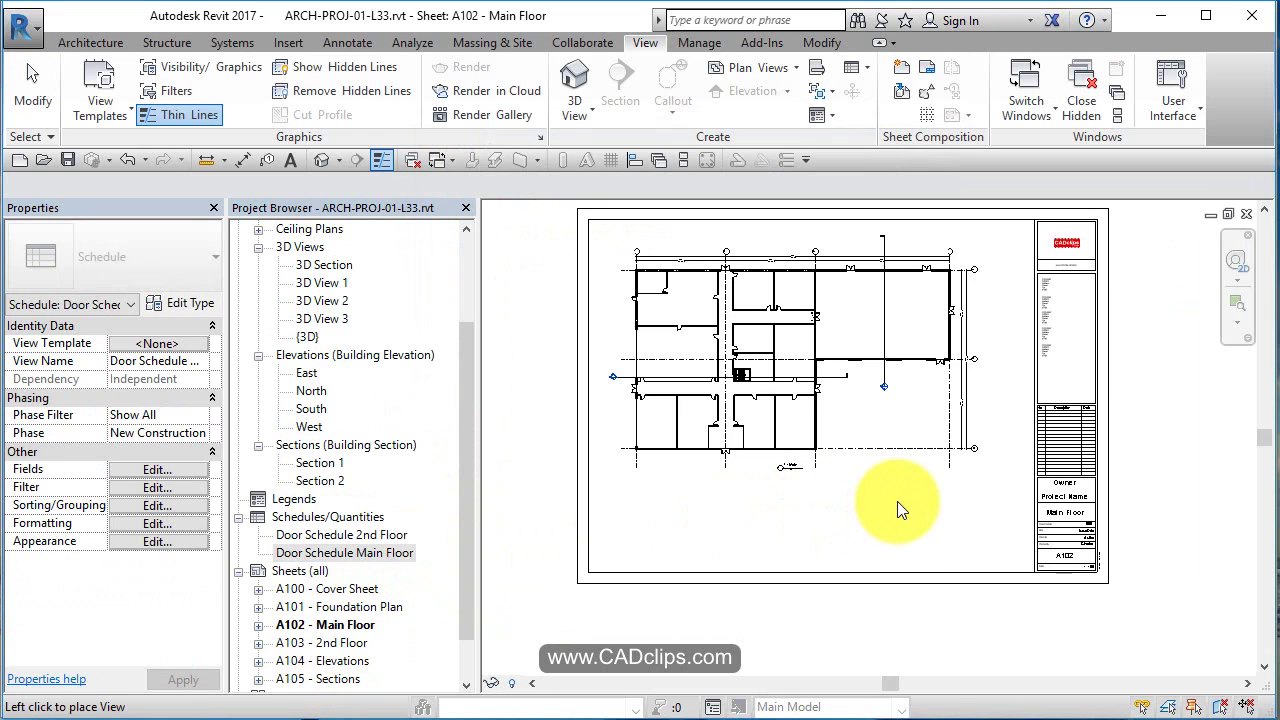
{"action": "left_click", "coordinate": [897, 501]}
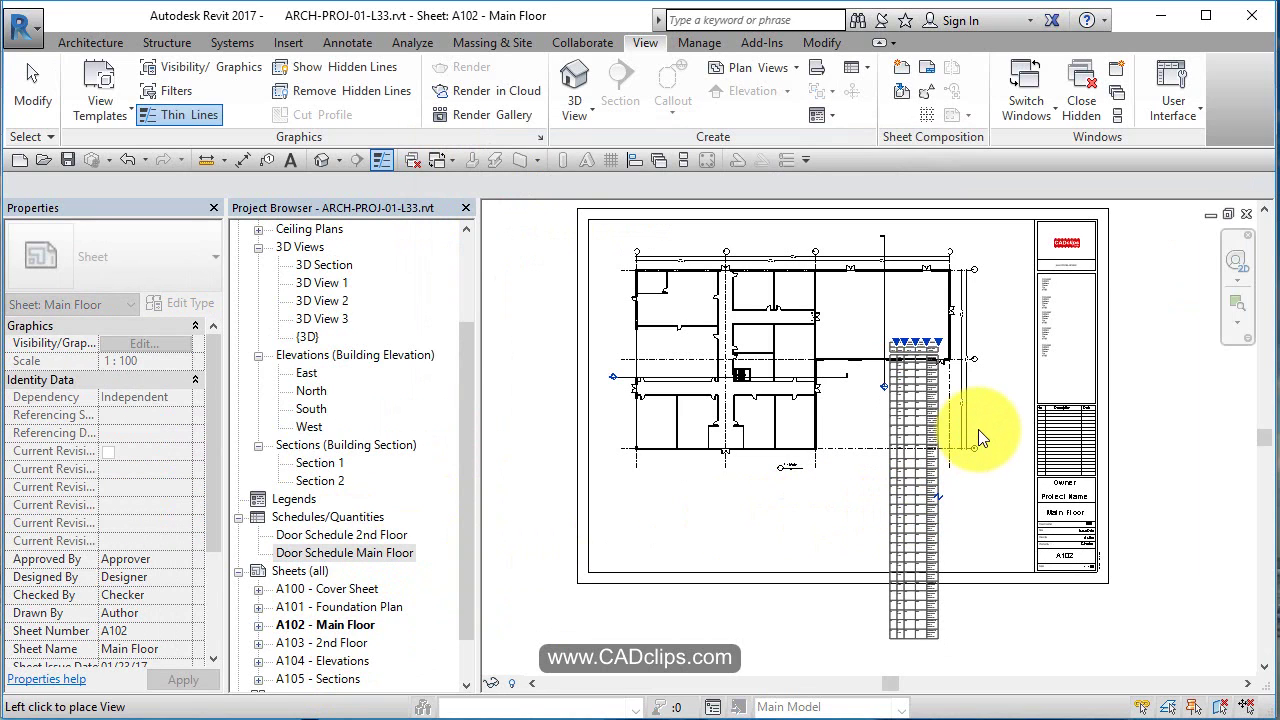
{"action": "left_click", "coordinate": [987, 404]}
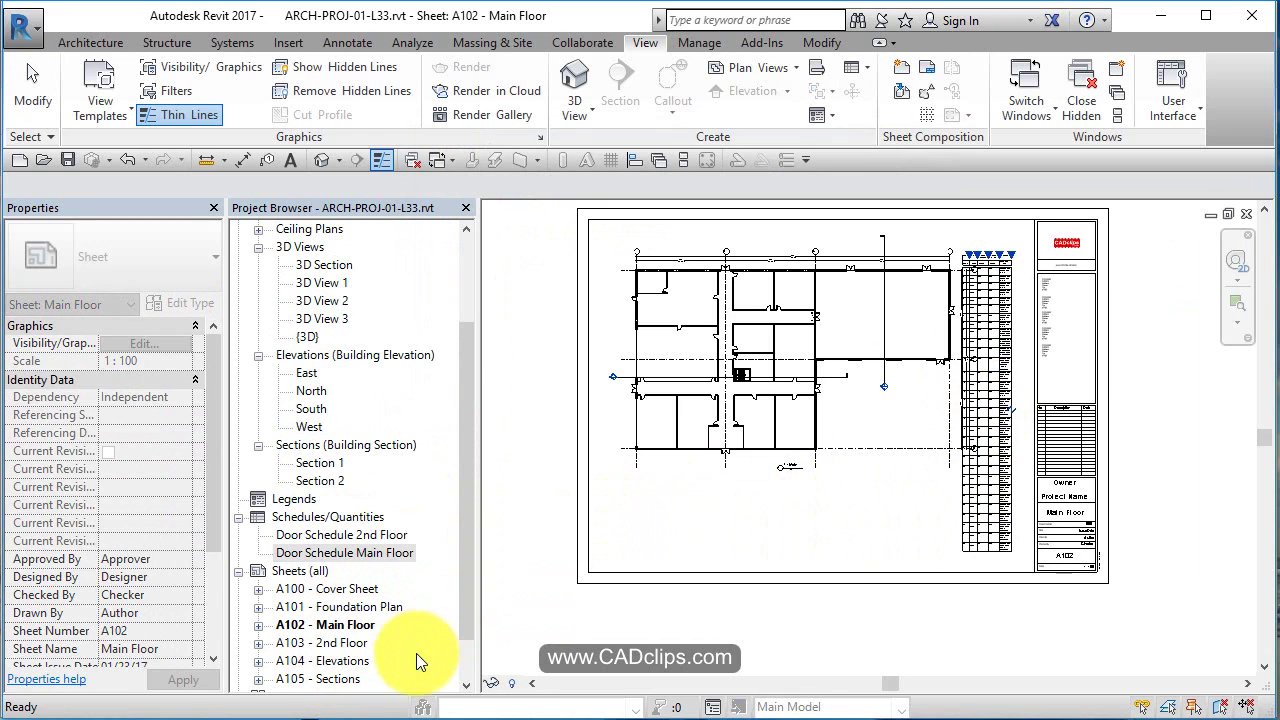
{"action": "key", "text": "Escape"}
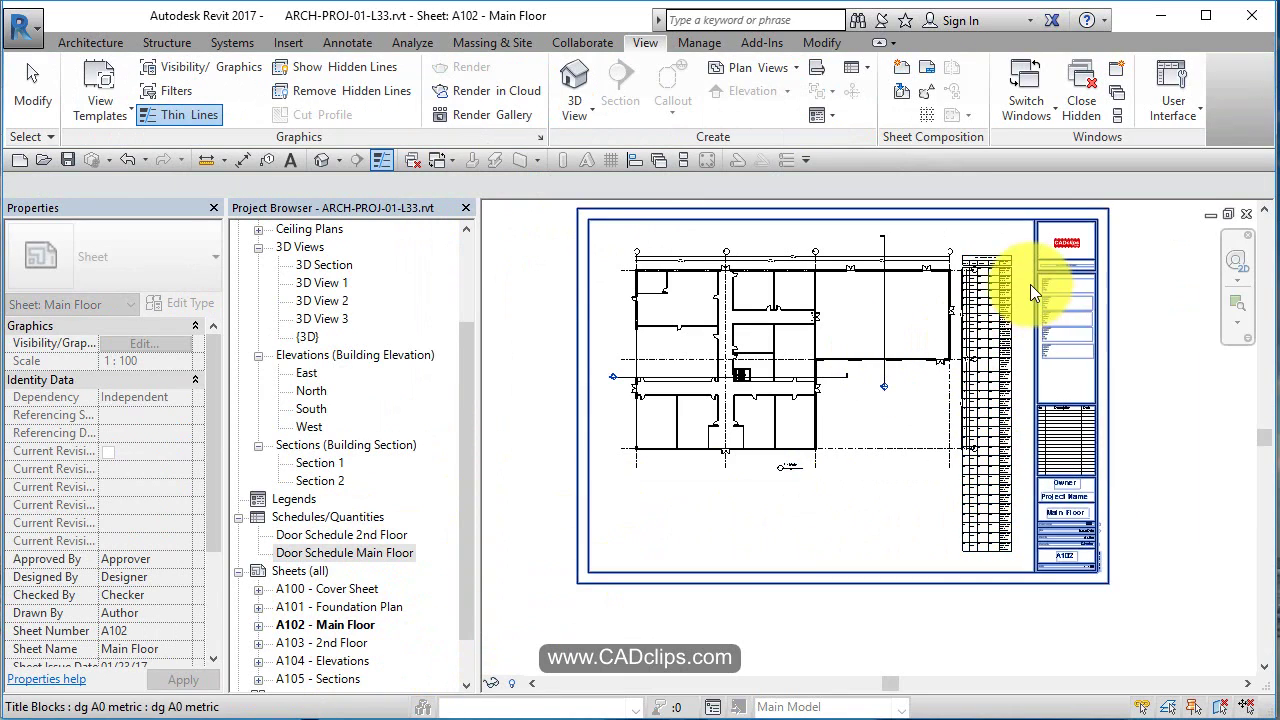
{"action": "scroll", "coordinate": [1019, 277], "scroll_direction": "up", "scroll_amount": 5}
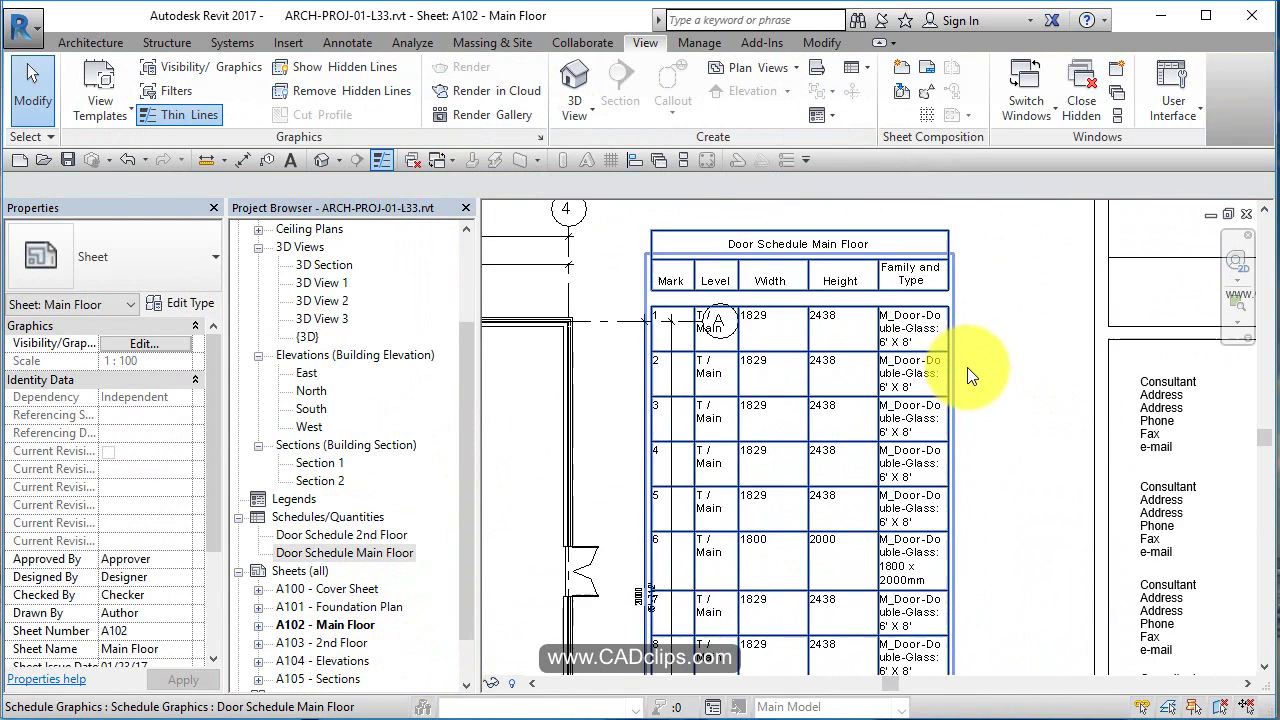
Step: Widen the schedule's Family and Type column and view the whole sheet layout
{"action": "left_click", "coordinate": [958, 300]}
{"action": "left_click_drag", "start_coordinate": [950, 258], "coordinate": [1036, 252]}
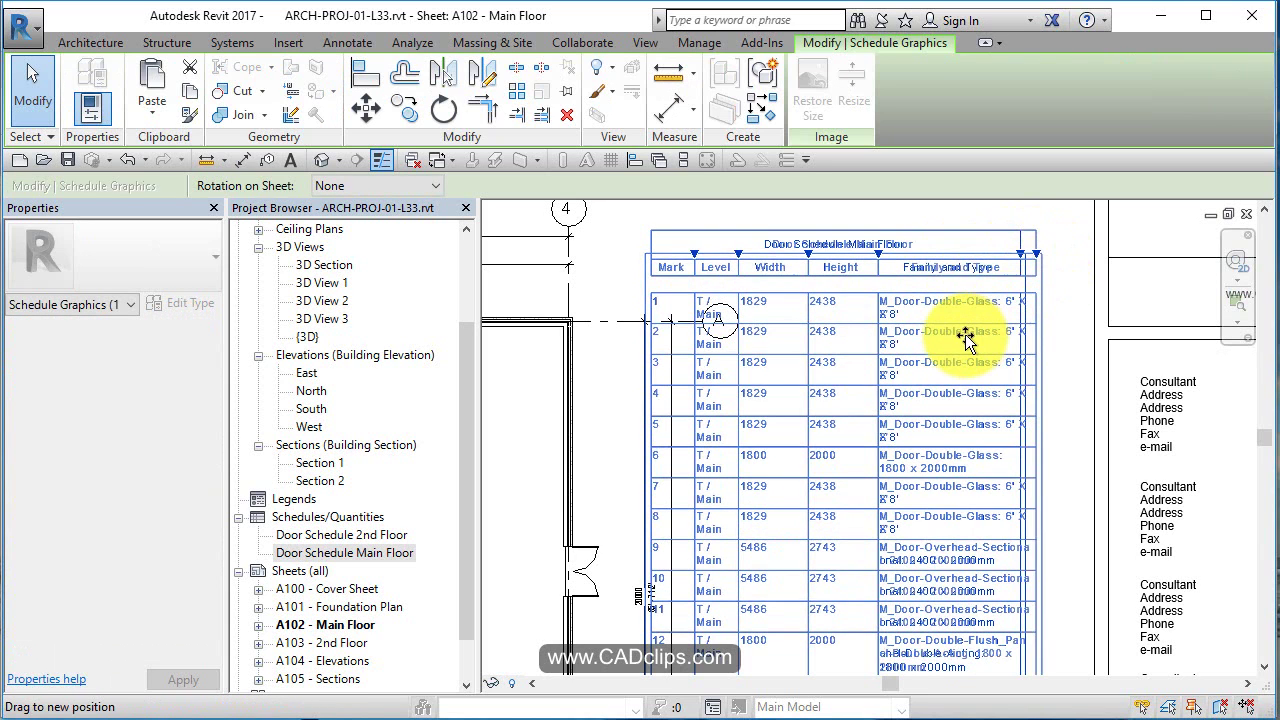
{"action": "key", "text": "Escape"}
{"action": "scroll", "coordinate": [767, 423], "scroll_direction": "down", "scroll_amount": 2}
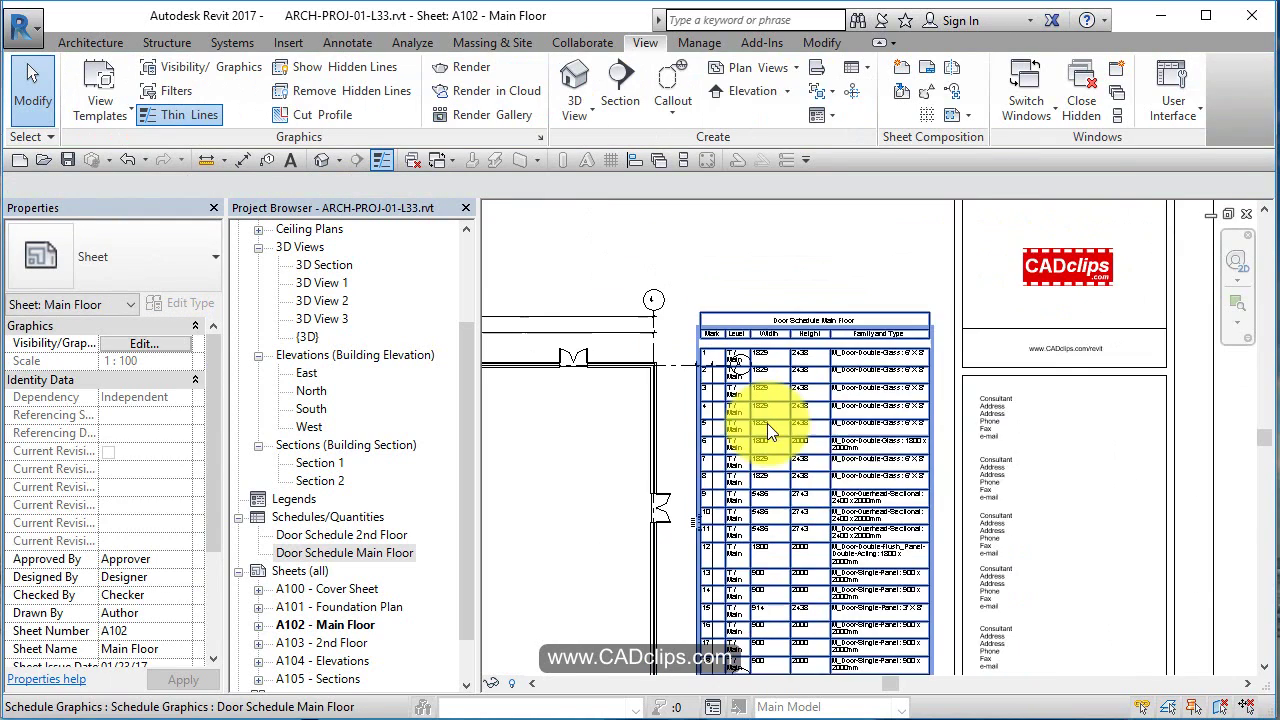
{"action": "scroll", "coordinate": [995, 502], "scroll_direction": "down", "scroll_amount": 3}
{"action": "middle_click_drag", "start_coordinate": [991, 512], "coordinate": [959, 336]}
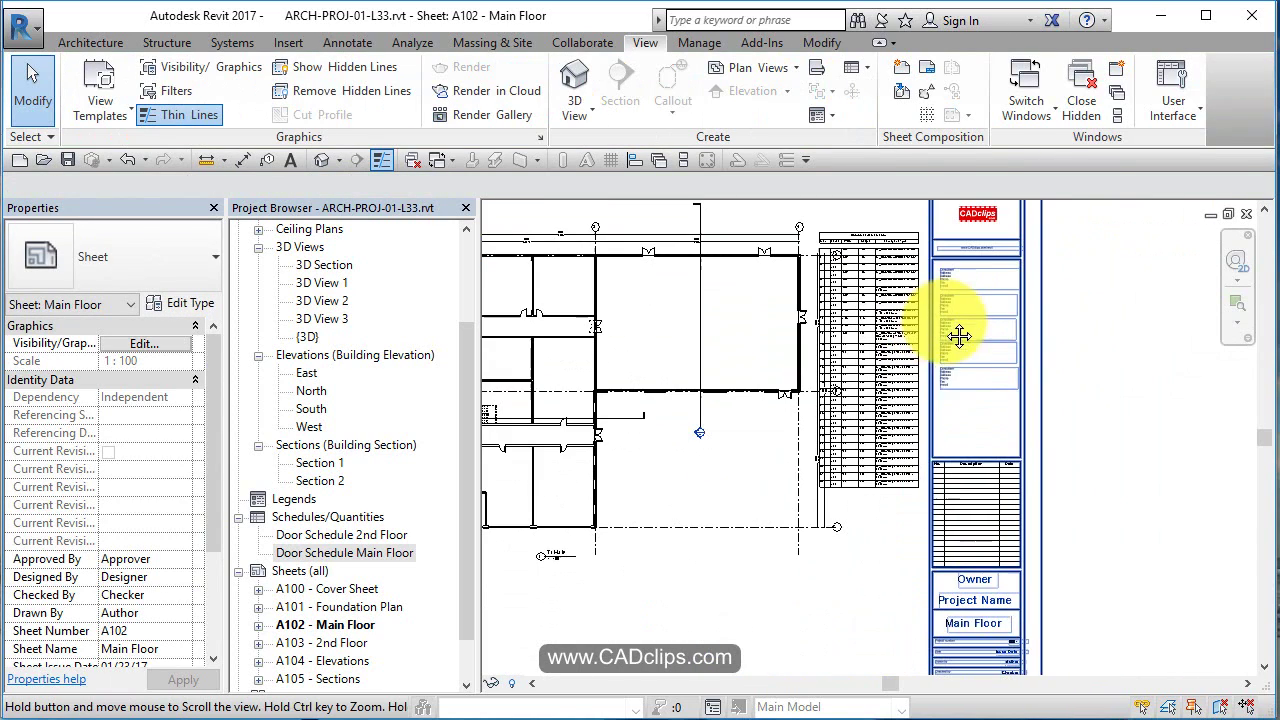
{"action": "scroll", "coordinate": [1034, 405], "scroll_direction": "down", "scroll_amount": 3}
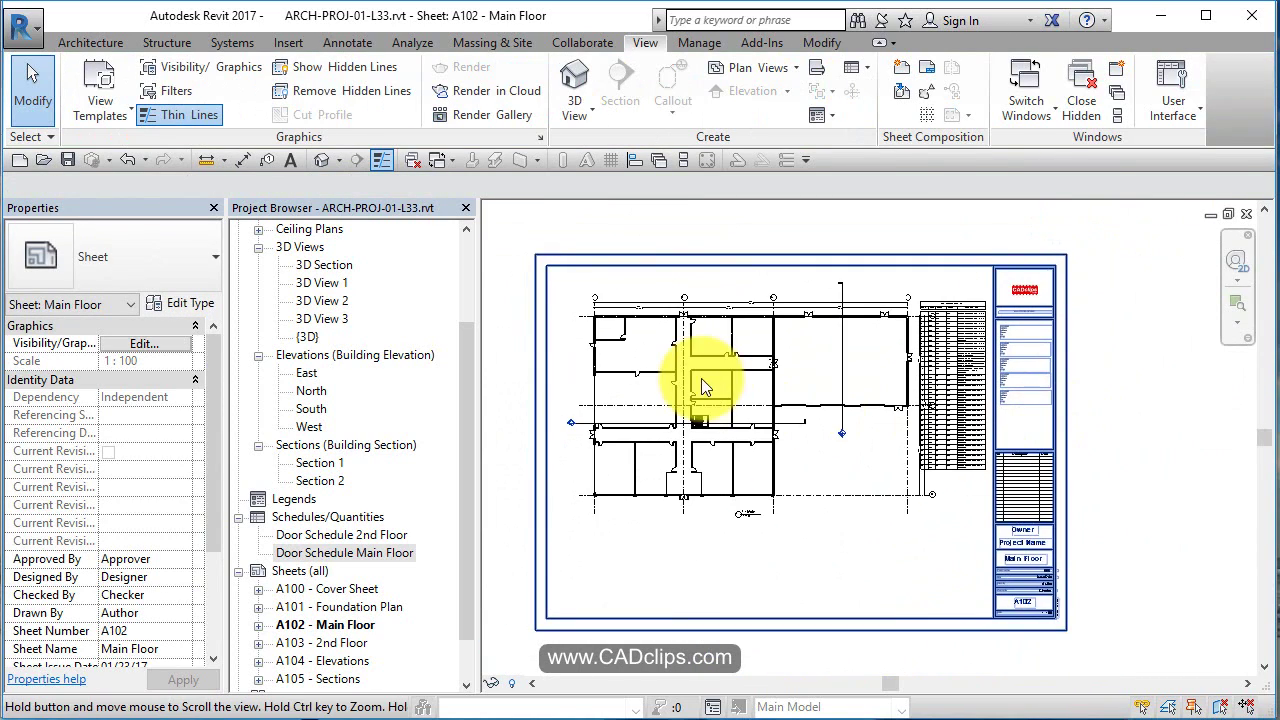
Step: Nudge the floor plan viewport on sheet A102 slightly to the left
{"action": "left_click", "coordinate": [701, 378]}
{"action": "key", "text": "Left"}
{"action": "key", "text": "Left"}
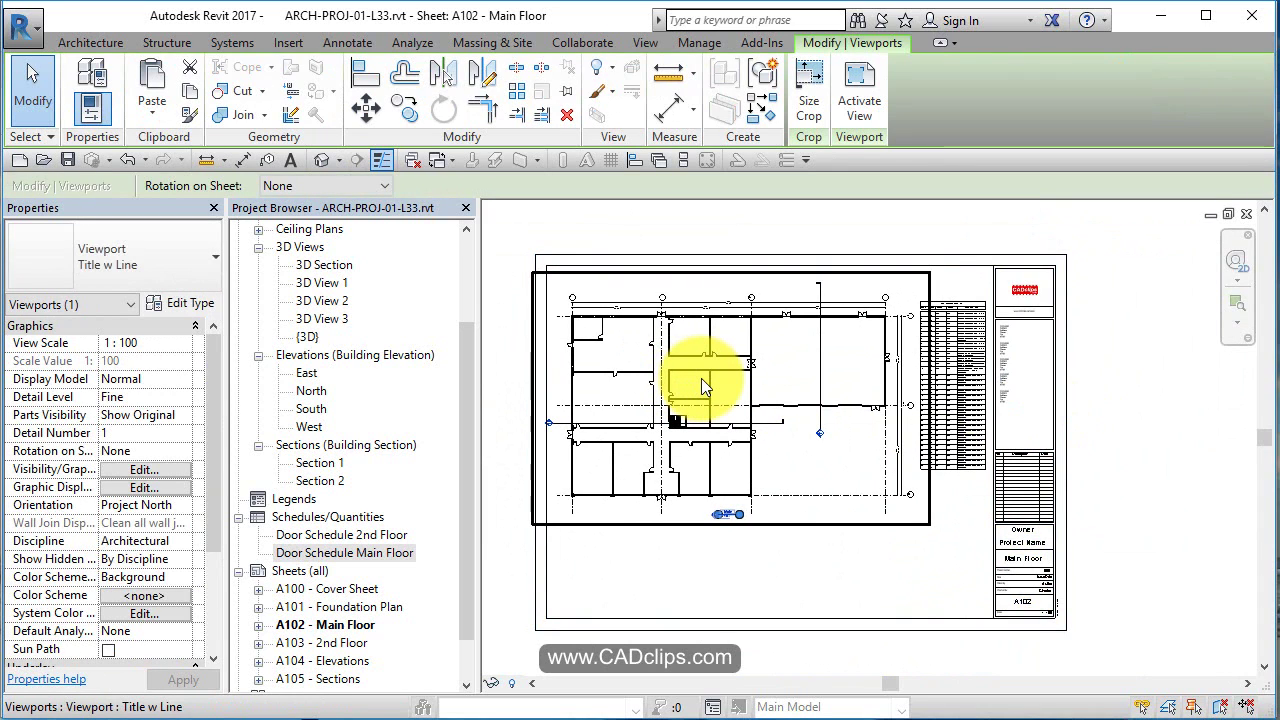
{"action": "key", "text": "Escape"}
Step: Deselect the accidentally picked section line and return from the plan to sheet editing
{"action": "scroll", "coordinate": [603, 477], "scroll_direction": "up", "scroll_amount": 2}
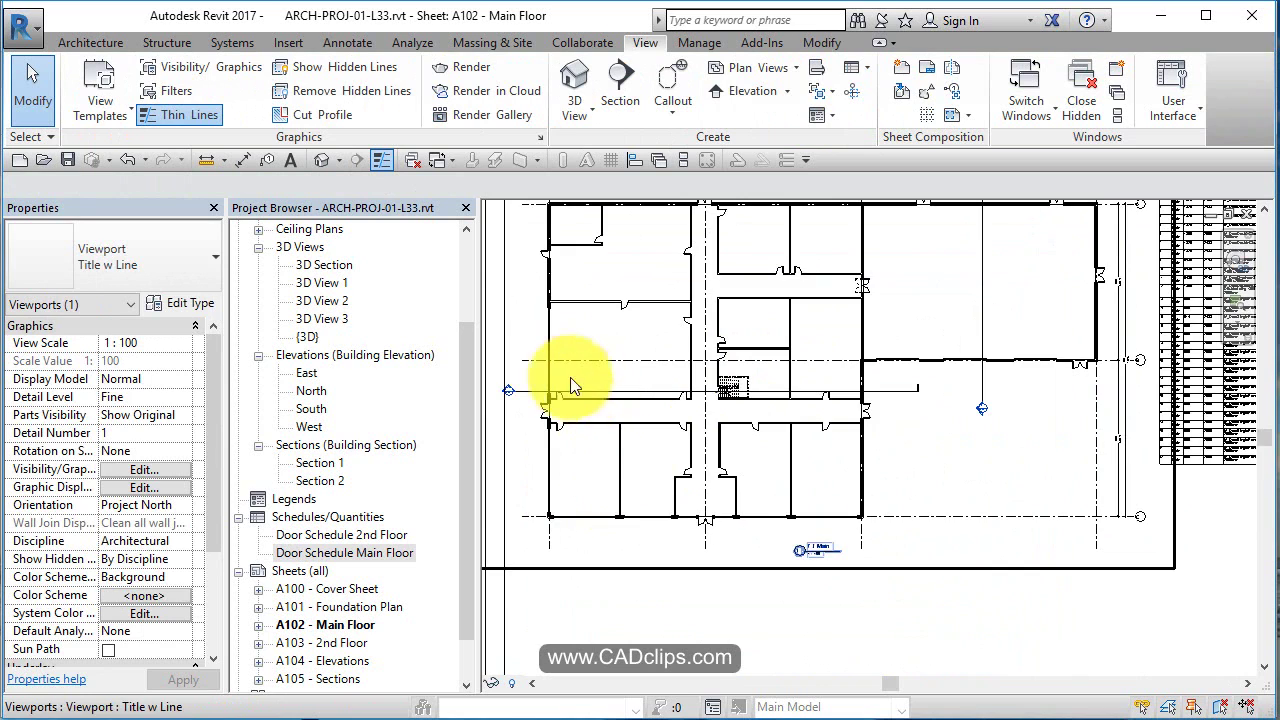
{"action": "scroll", "coordinate": [527, 383], "scroll_direction": "up", "scroll_amount": 2}
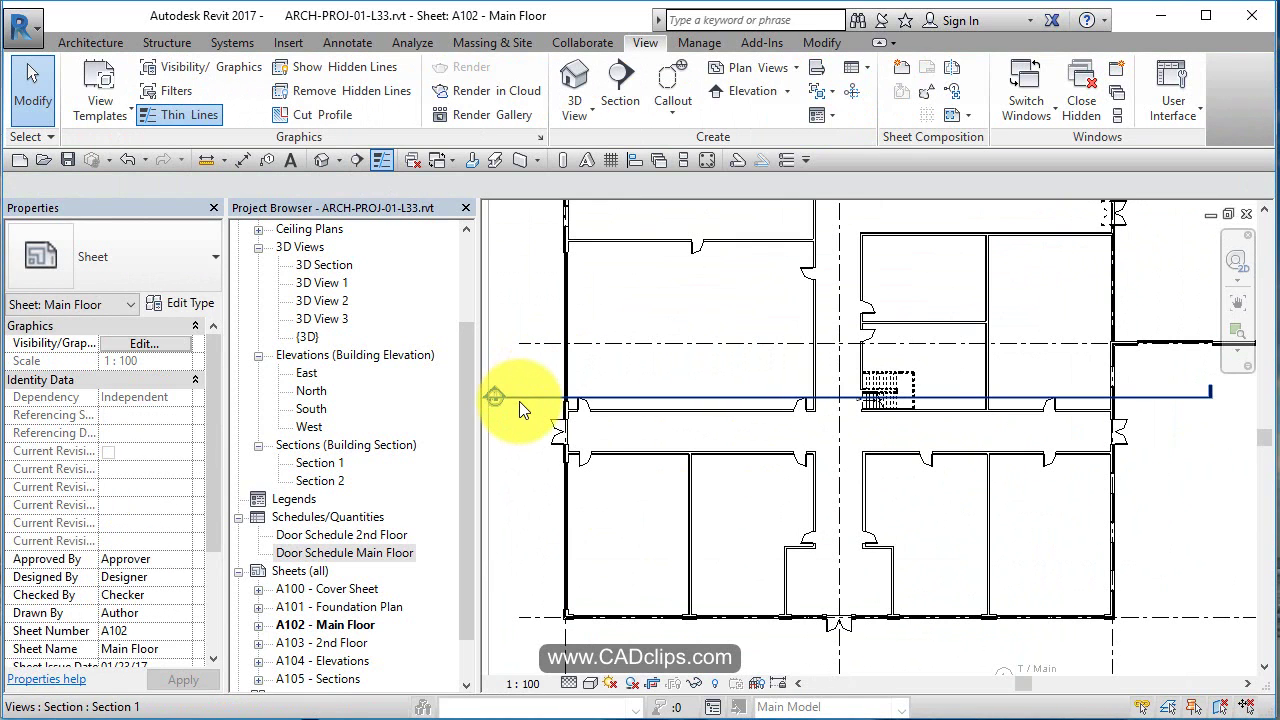
{"action": "left_click", "coordinate": [519, 401]}
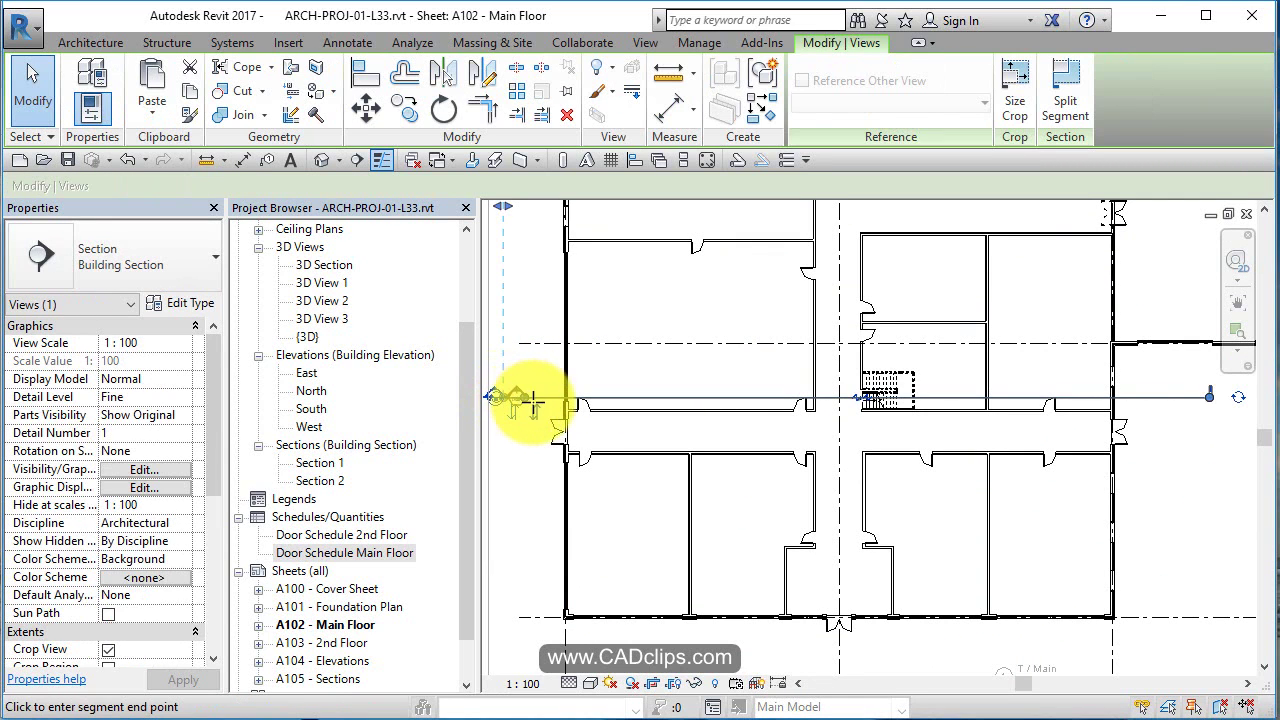
{"action": "key", "text": "Escape"}
{"action": "scroll", "coordinate": [605, 430], "scroll_direction": "down", "scroll_amount": 2}
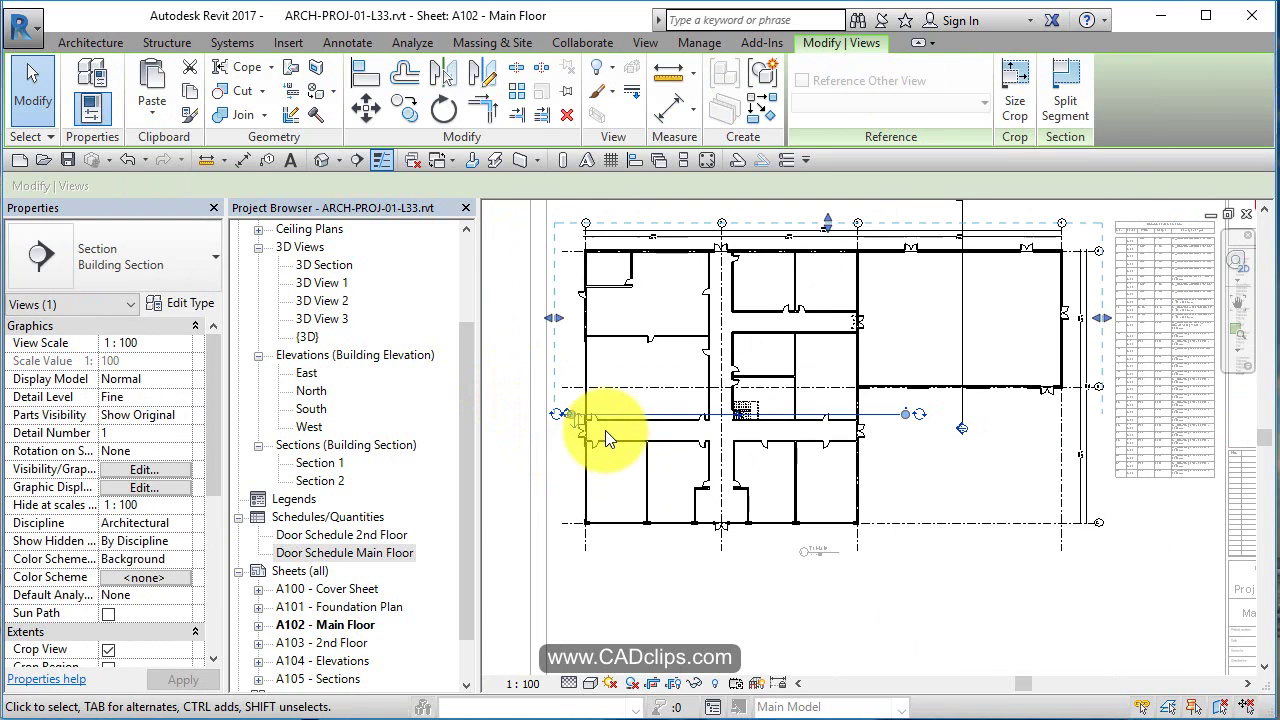
{"action": "key", "text": "Escape"}
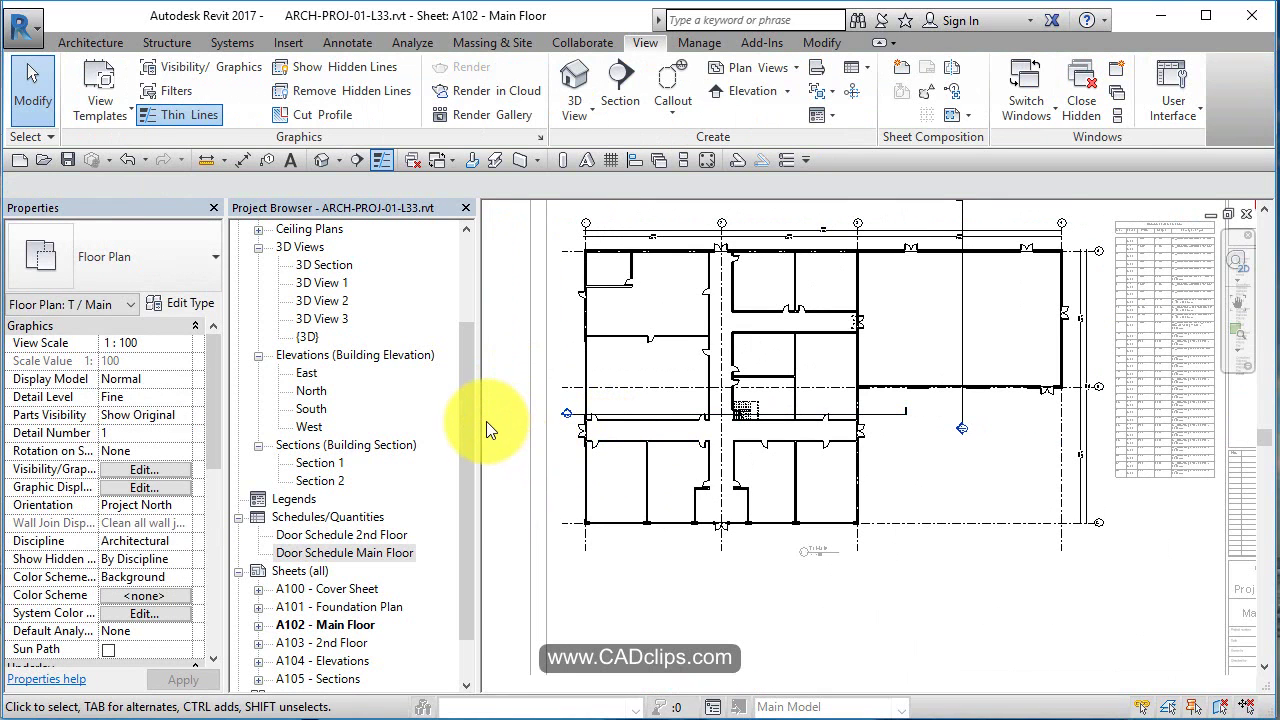
{"action": "double_click", "coordinate": [529, 399]}
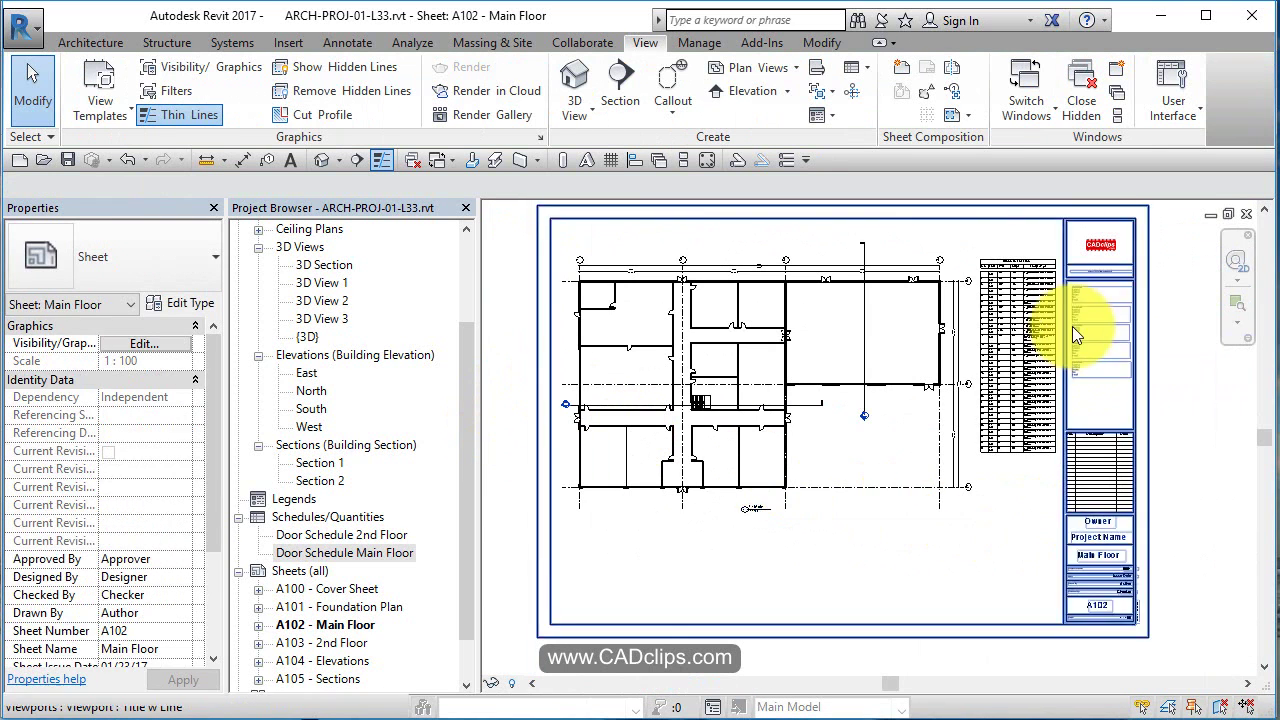
Step: Nudge the door schedule on sheet A102 to the lower right beside the title block
{"action": "left_click", "coordinate": [1030, 330]}
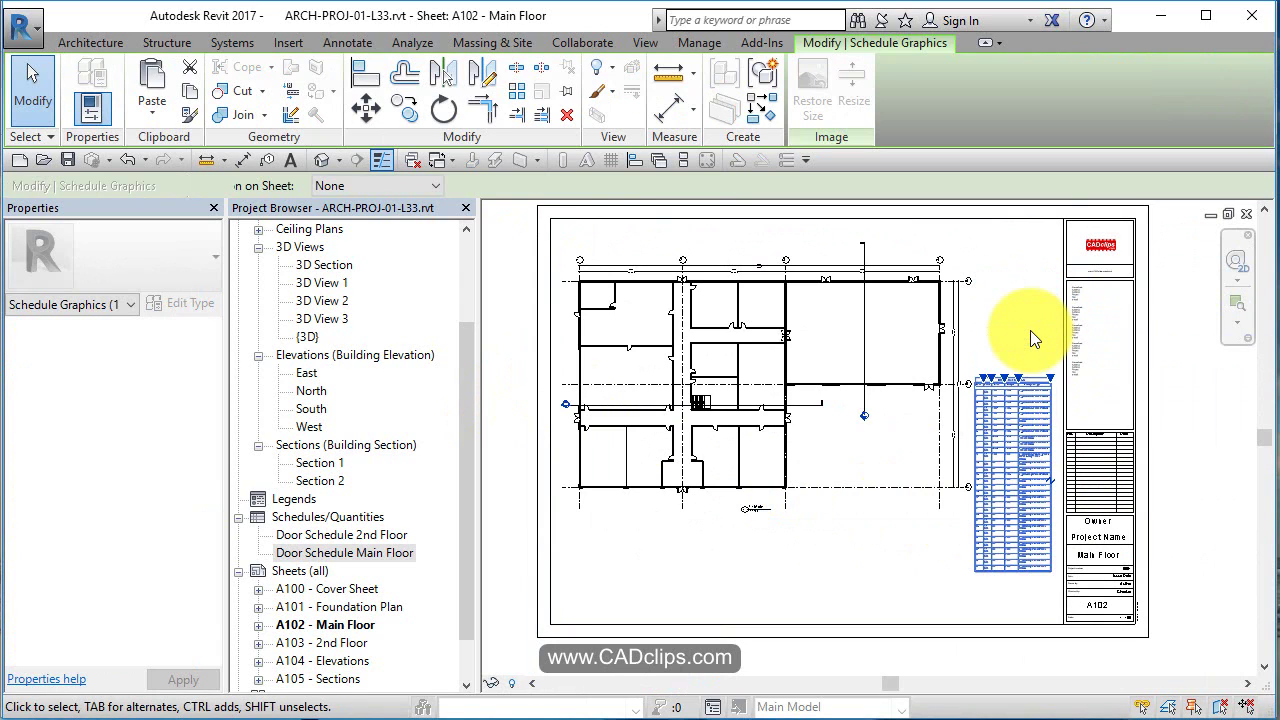
{"action": "key", "text": "Down"}
{"action": "key", "text": "Down"}
{"action": "key", "text": "Right"}
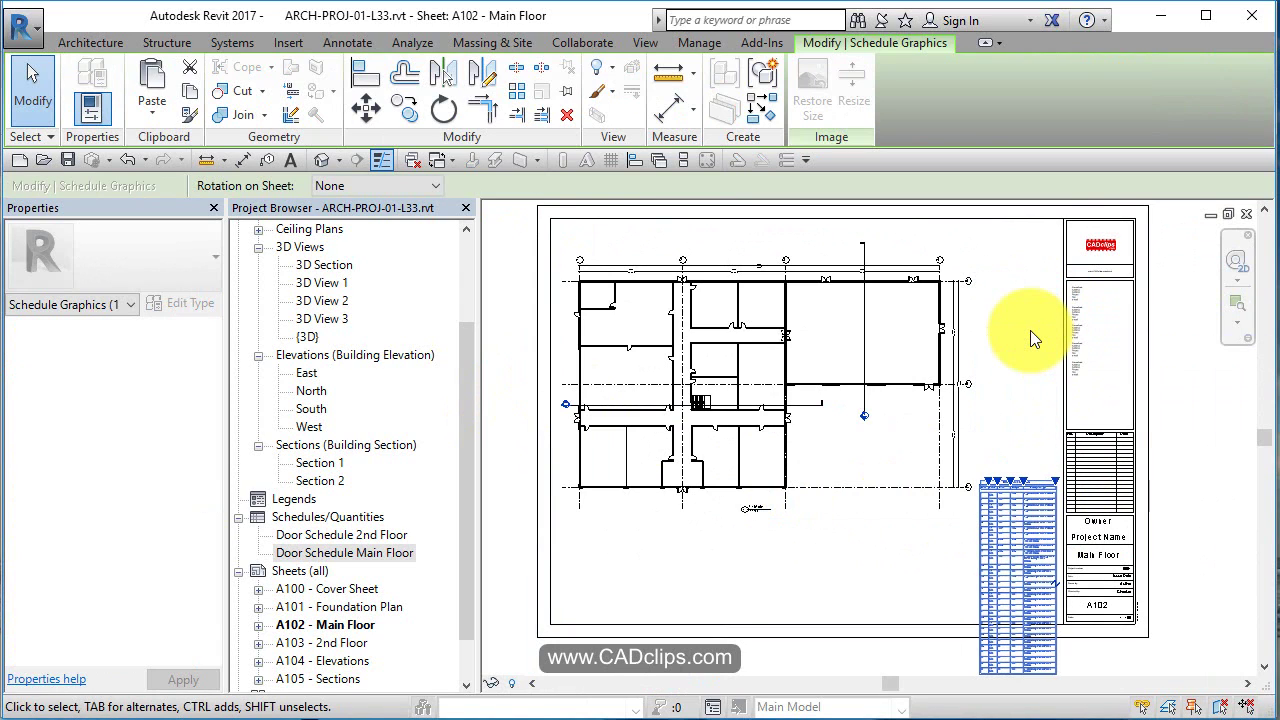
{"action": "key", "text": "Up"}
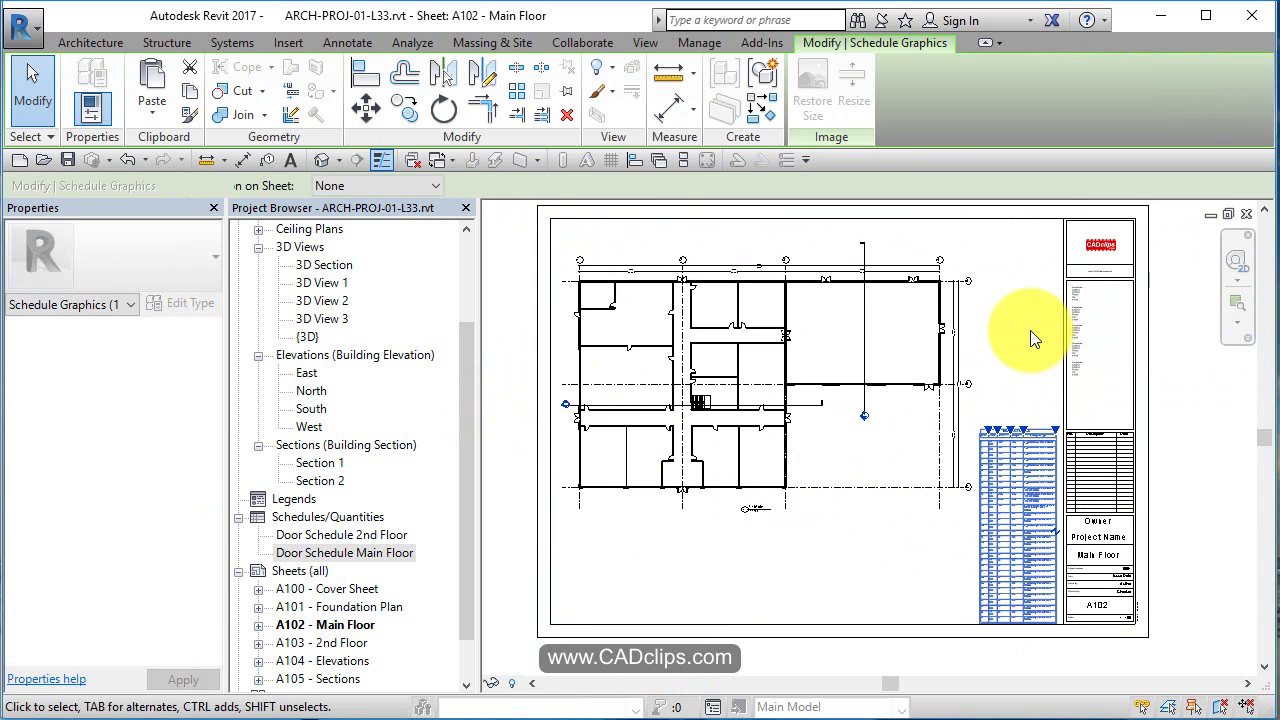
{"action": "key", "text": "Up"}
{"action": "key", "text": "Up"}
{"action": "key", "text": "Escape"}
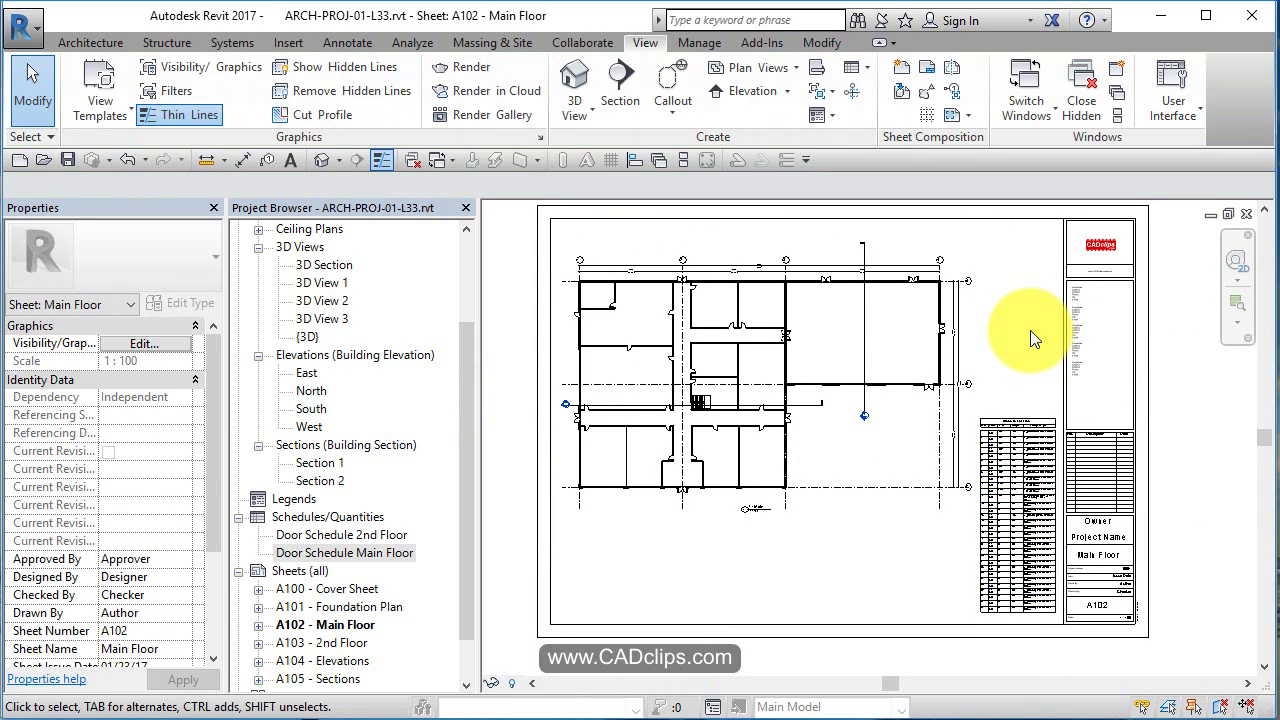
Step: Nudge the floor plan viewport slightly down
{"action": "left_click", "coordinate": [868, 269]}
{"action": "key", "text": "Down"}
{"action": "key", "text": "Down"}
{"action": "key", "text": "Escape"}
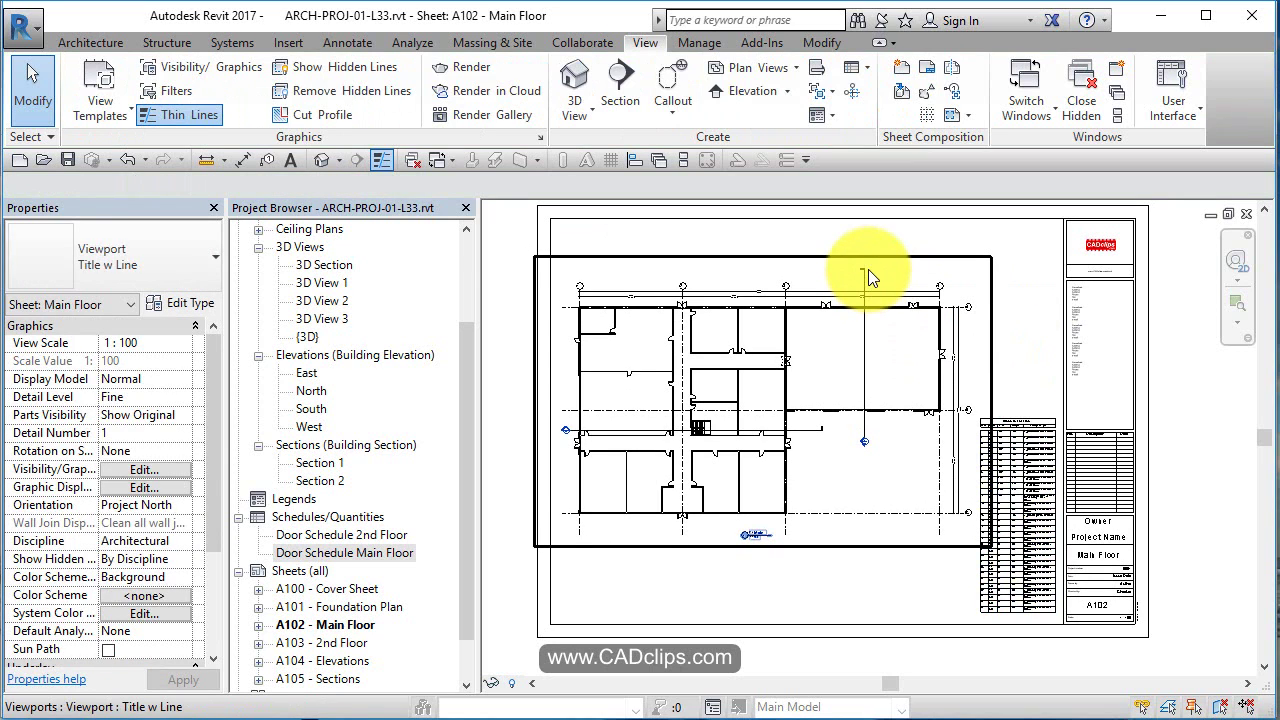
Step: Open sheet A103, shift its plan viewport left, and drag Door Schedule 2nd Floor onto it
{"action": "double_click", "coordinate": [354, 642]}
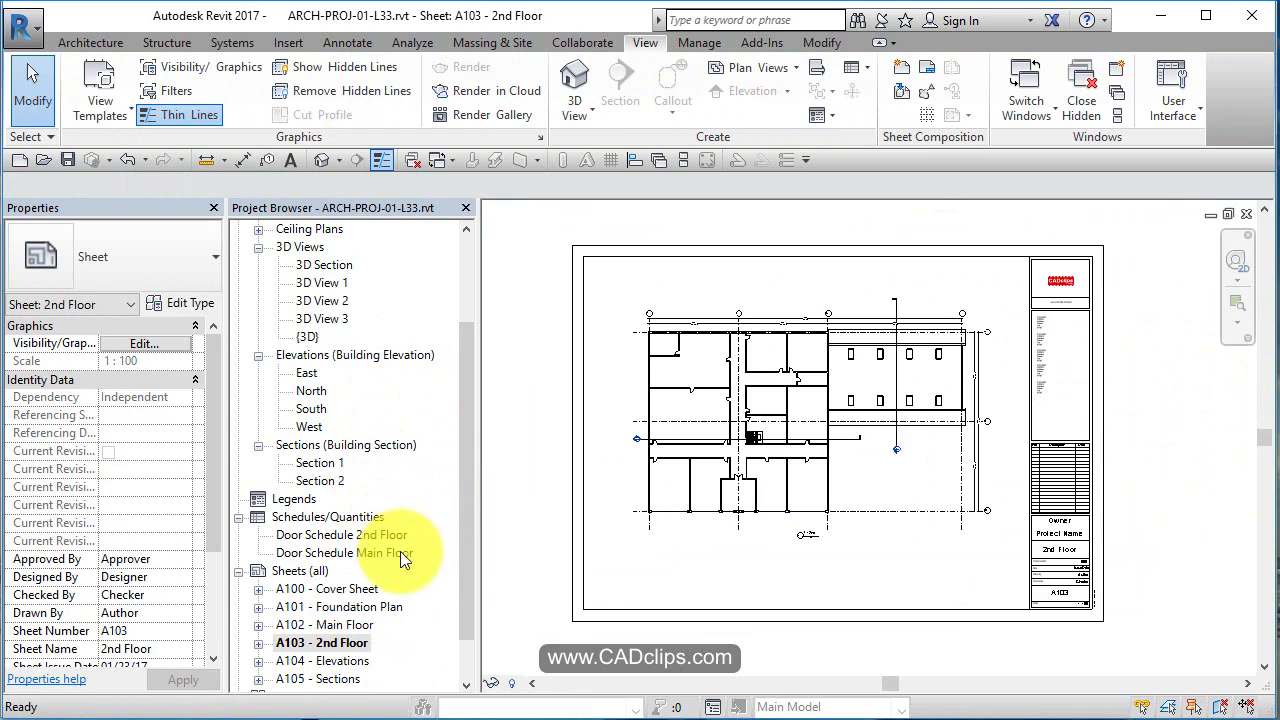
{"action": "left_click", "coordinate": [347, 552]}
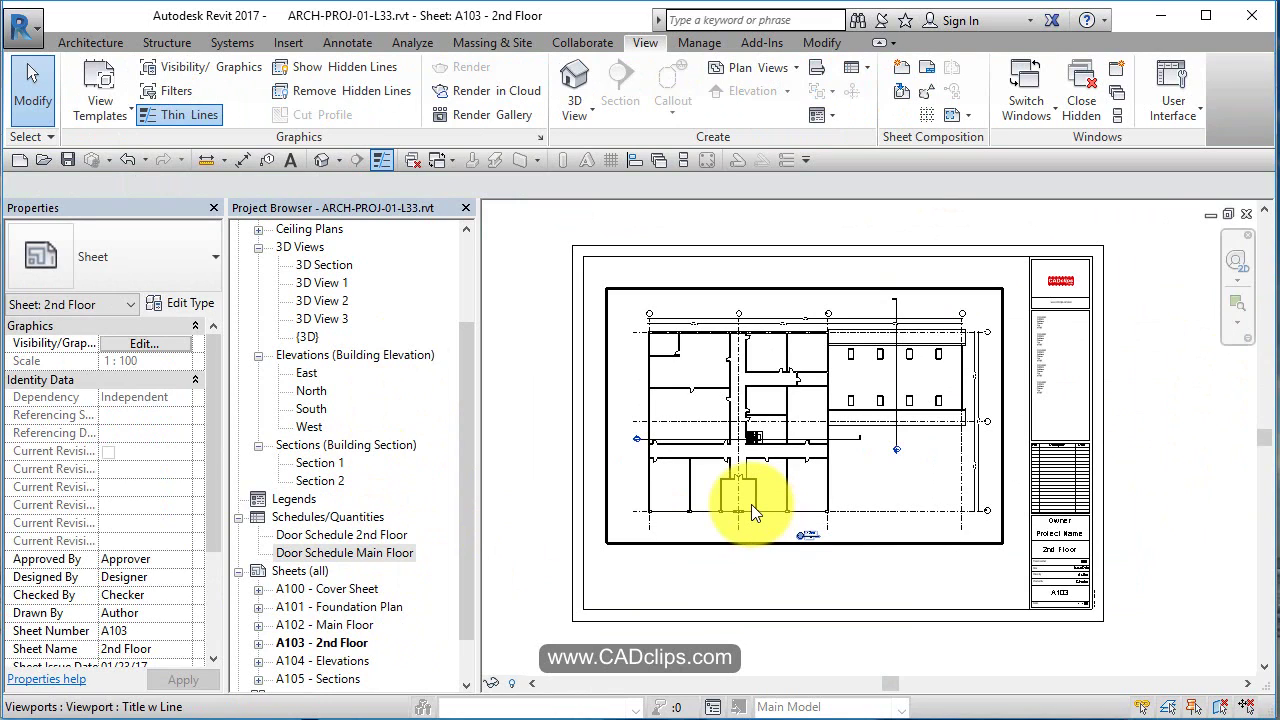
{"action": "left_click", "coordinate": [799, 407]}
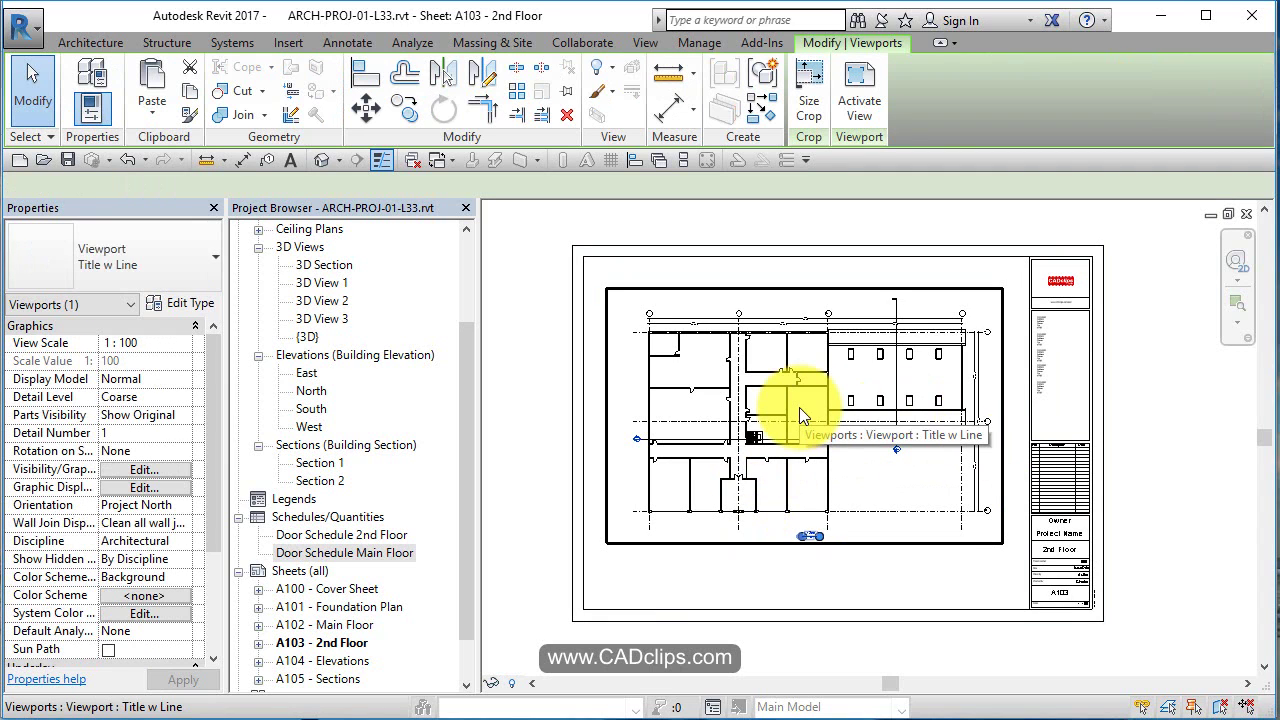
{"action": "key", "text": "Left"}
{"action": "key", "text": "Left"}
{"action": "key", "text": "Left"}
{"action": "key", "text": "Left"}
{"action": "key", "text": "Left"}
{"action": "key", "text": "Left"}
{"action": "key", "text": "Left"}
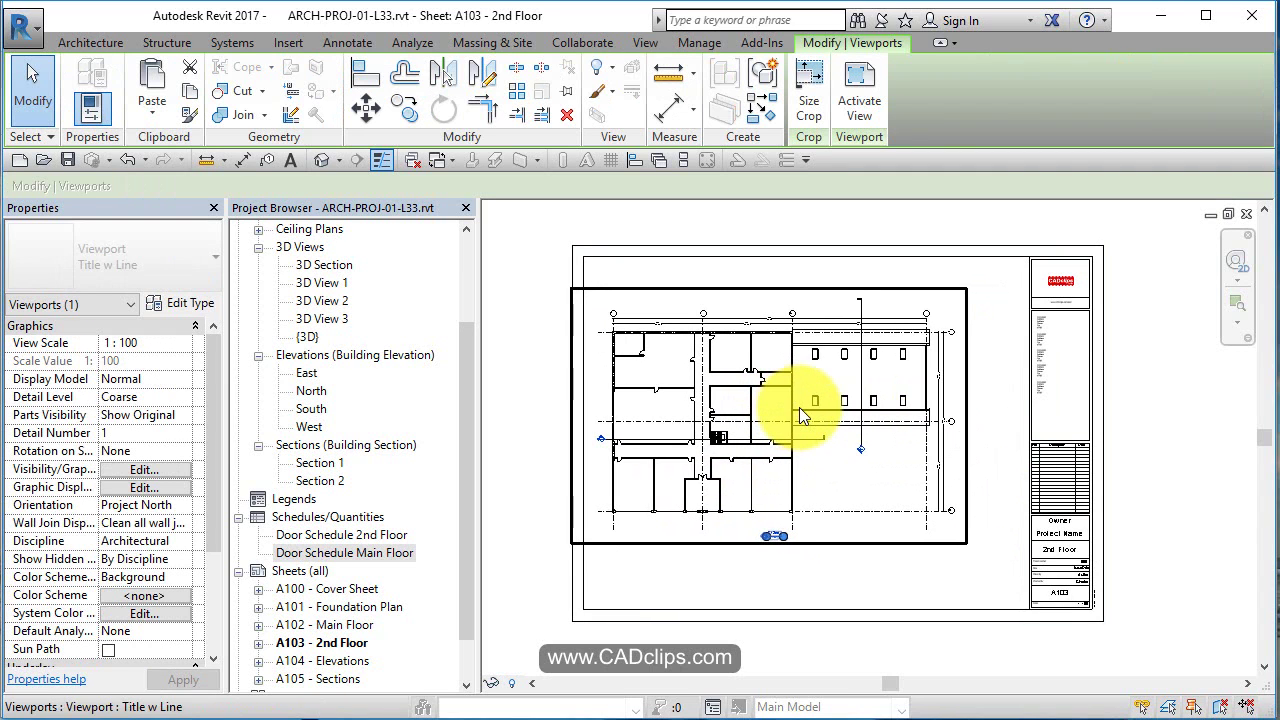
{"action": "key", "text": "Escape"}
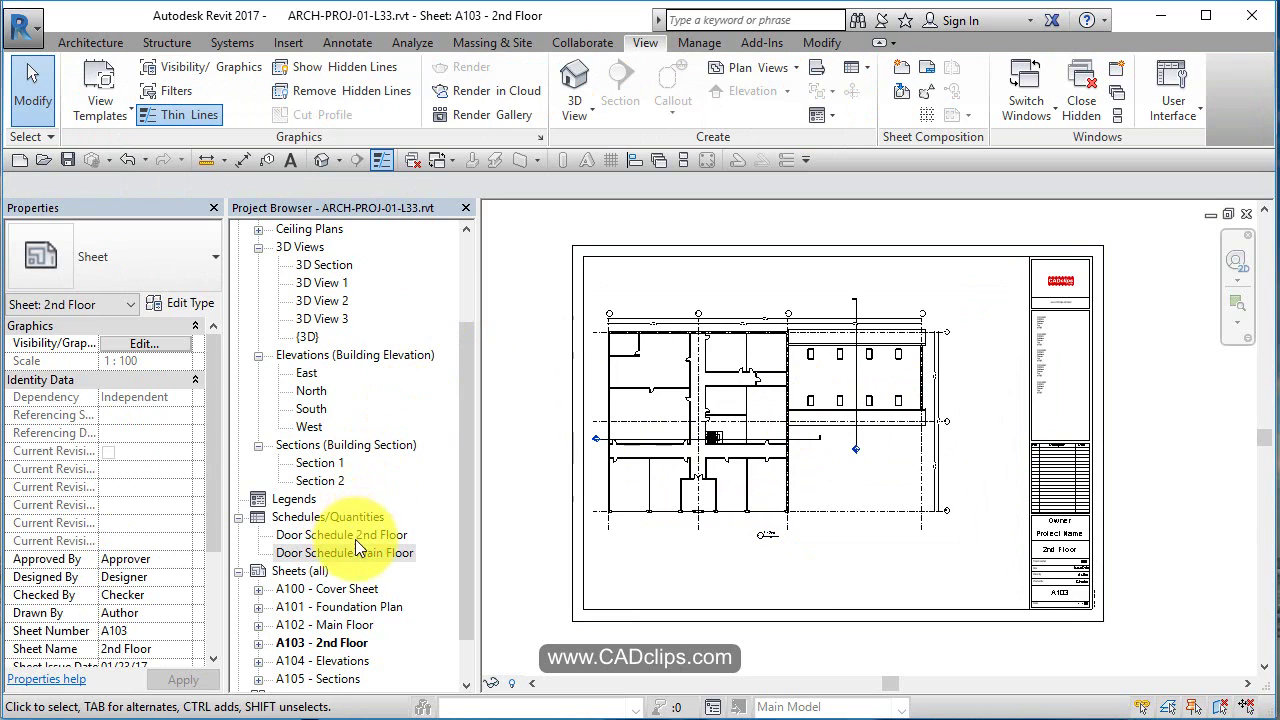
{"action": "left_click_drag", "start_coordinate": [352, 535], "coordinate": [966, 446]}
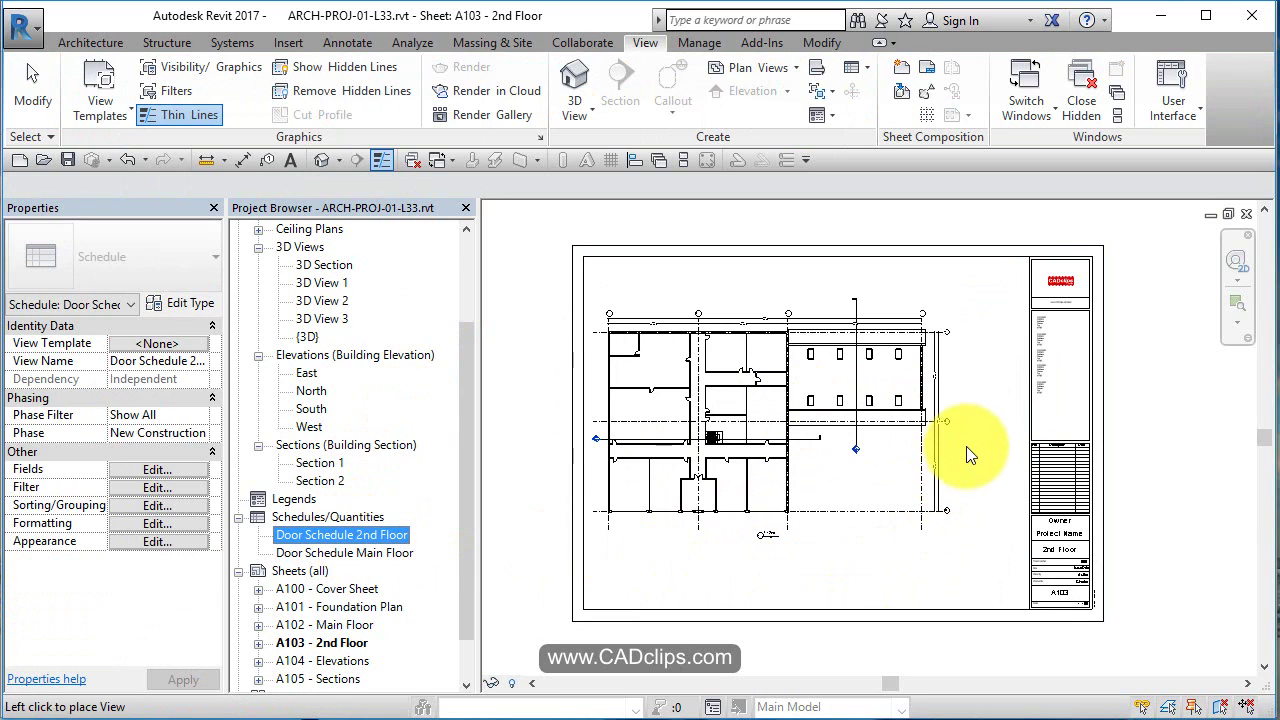
Step: Place Door Schedule 2nd Floor beside the plan and widen its Family and Type column
{"action": "left_click", "coordinate": [966, 444]}
{"action": "scroll", "coordinate": [970, 362], "scroll_direction": "up", "scroll_amount": 2}
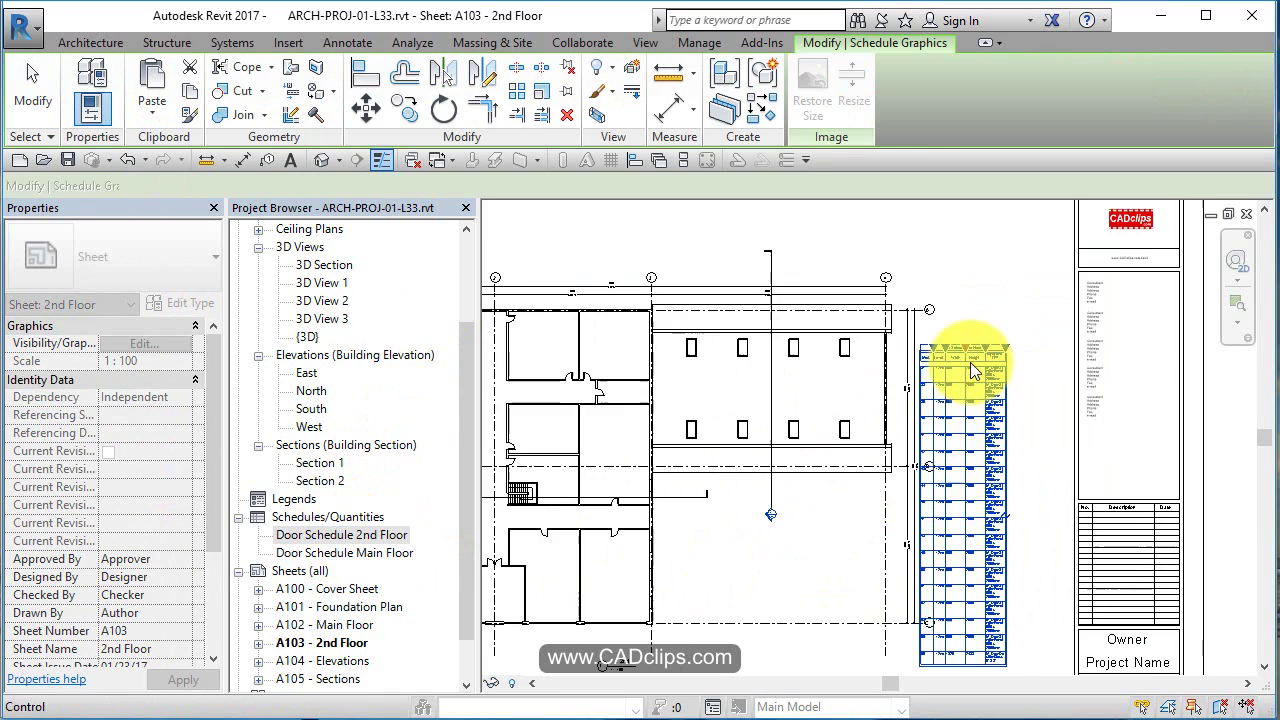
{"action": "scroll", "coordinate": [970, 362], "scroll_direction": "up", "scroll_amount": 2}
{"action": "left_click_drag", "start_coordinate": [1063, 342], "coordinate": [1095, 337]}
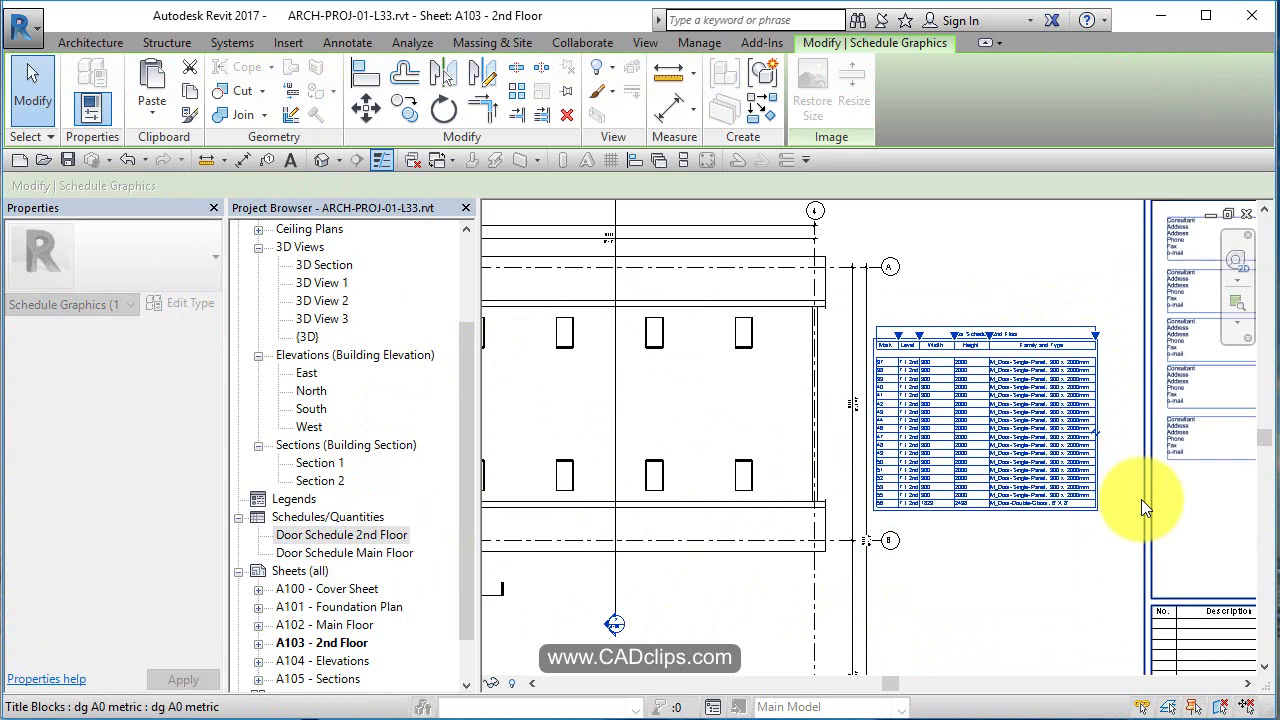
{"action": "left_click", "coordinate": [1141, 499]}
{"action": "scroll", "coordinate": [1141, 499], "scroll_direction": "down", "scroll_amount": 2}
{"action": "middle_click_drag", "start_coordinate": [1136, 505], "coordinate": [1061, 367]}
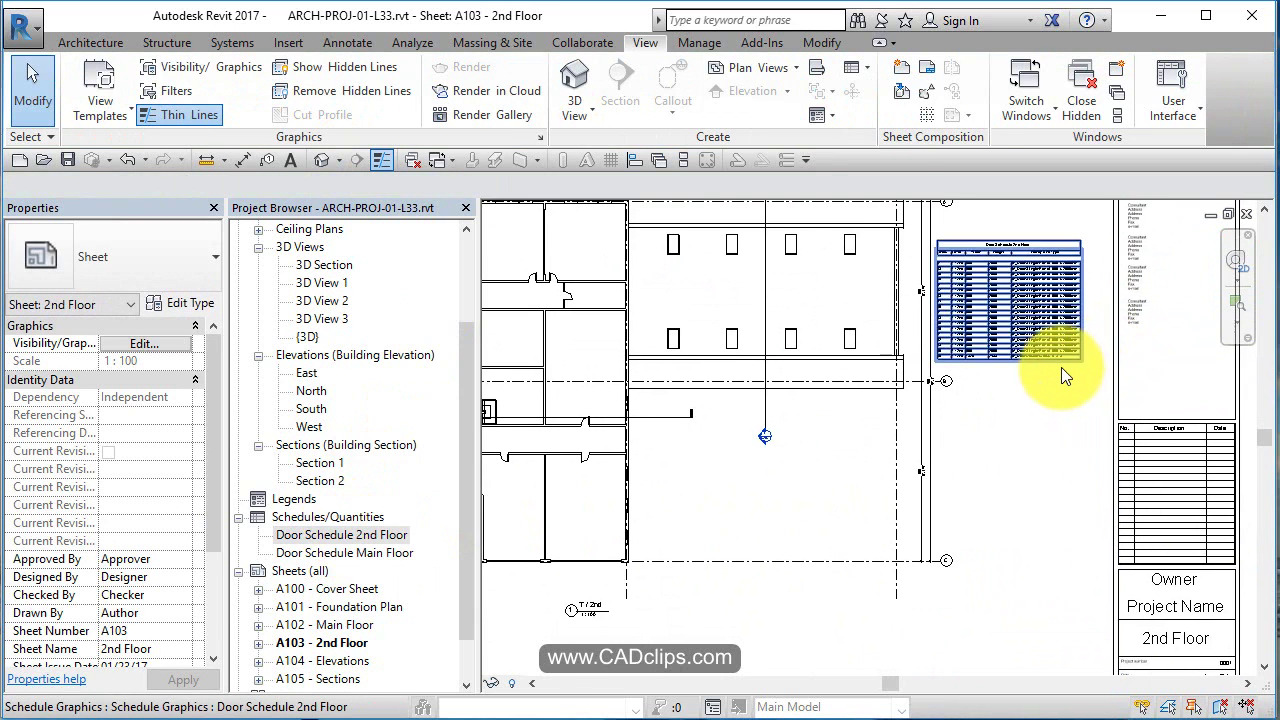
{"action": "scroll", "coordinate": [1061, 367], "scroll_direction": "down", "scroll_amount": 2}
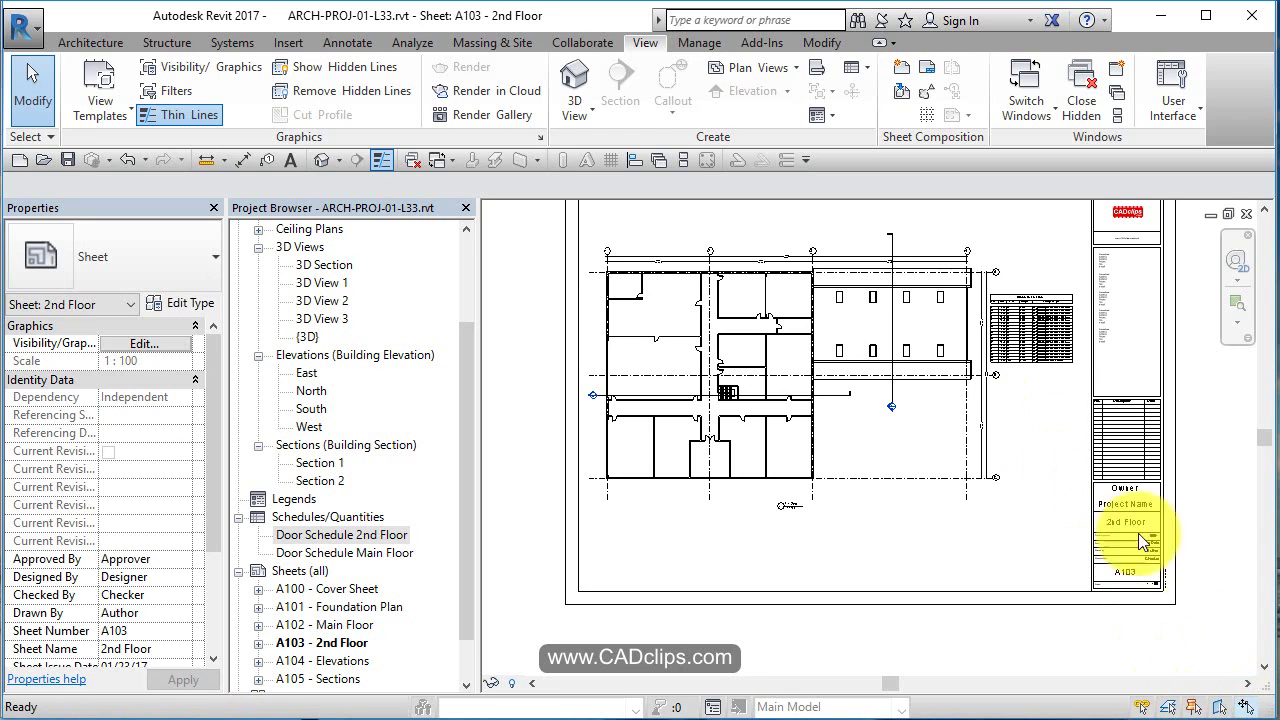
Step: Move the schedule's lower split segment down near the title block
{"action": "left_click", "coordinate": [1022, 322]}
{"action": "left_click_drag", "start_coordinate": [1038, 518], "coordinate": [1030, 525]}
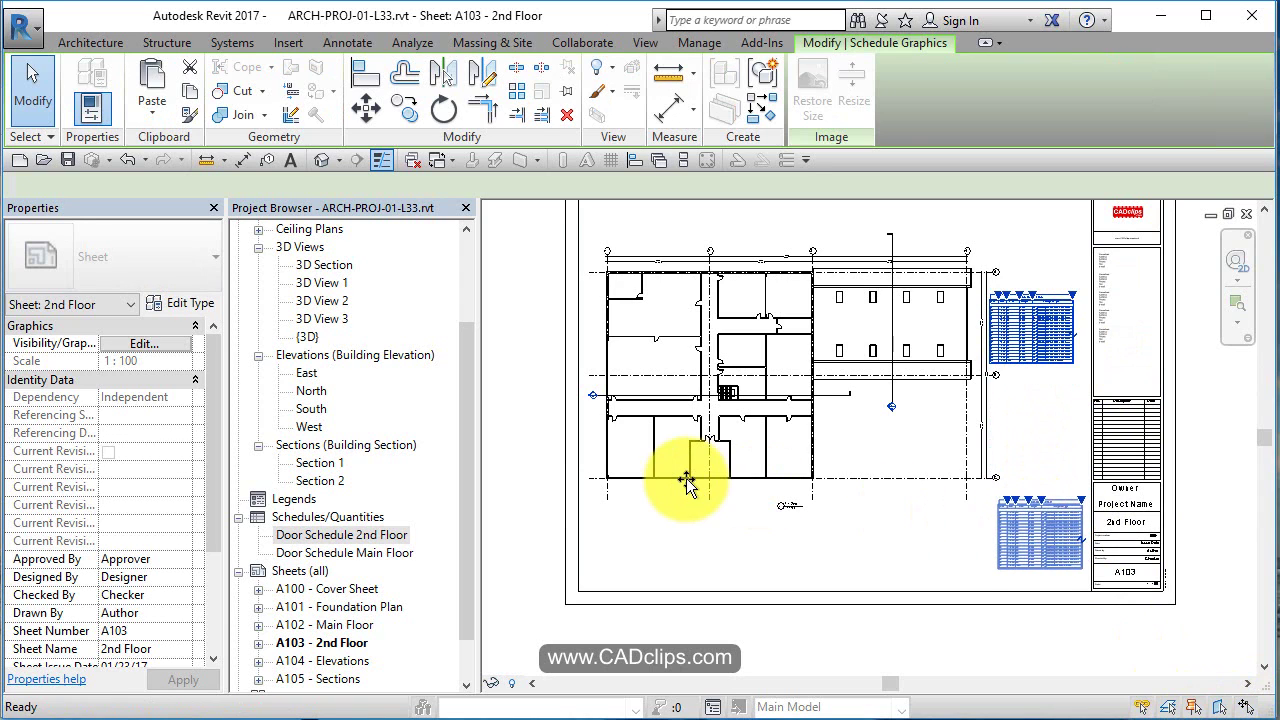
{"action": "key", "text": "Escape"}
Step: Nudge the floor plan viewport right and up, then slightly back left
{"action": "left_click", "coordinate": [852, 402]}
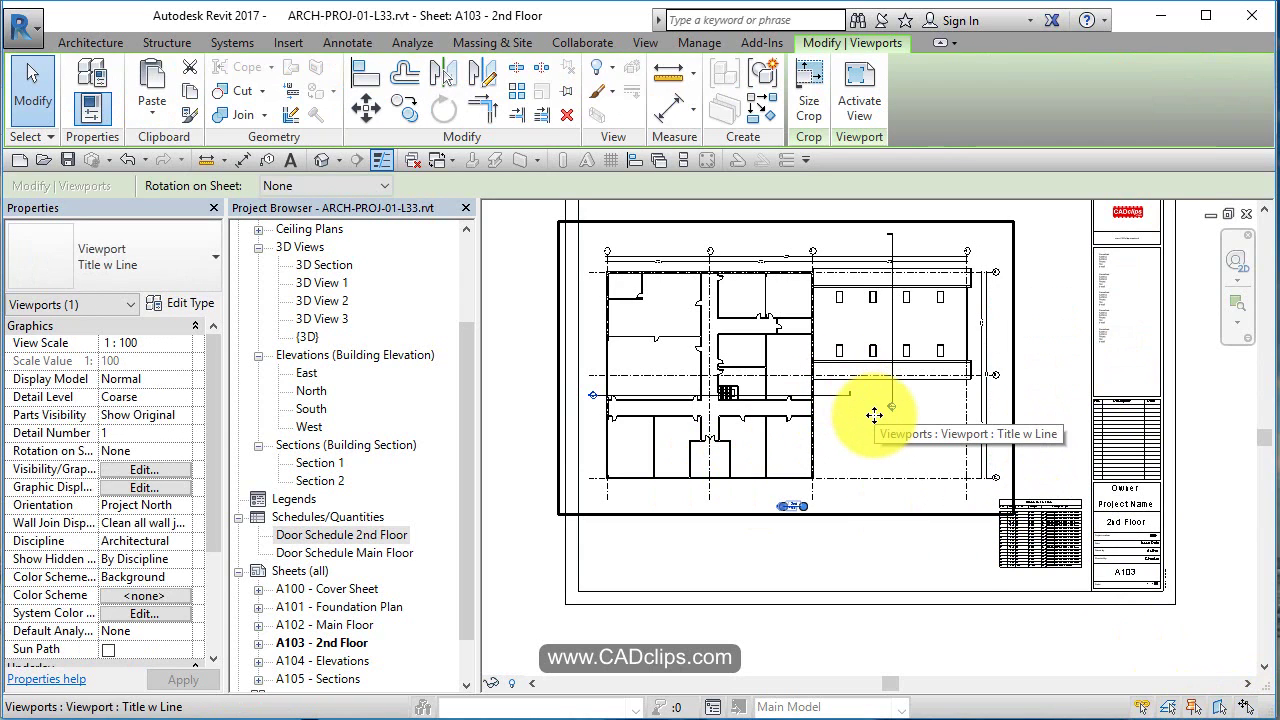
{"action": "key", "text": "Right"}
{"action": "key", "text": "Right"}
{"action": "key", "text": "Right"}
{"action": "key", "text": "Right"}
{"action": "key", "text": "Right"}
{"action": "key", "text": "Up"}
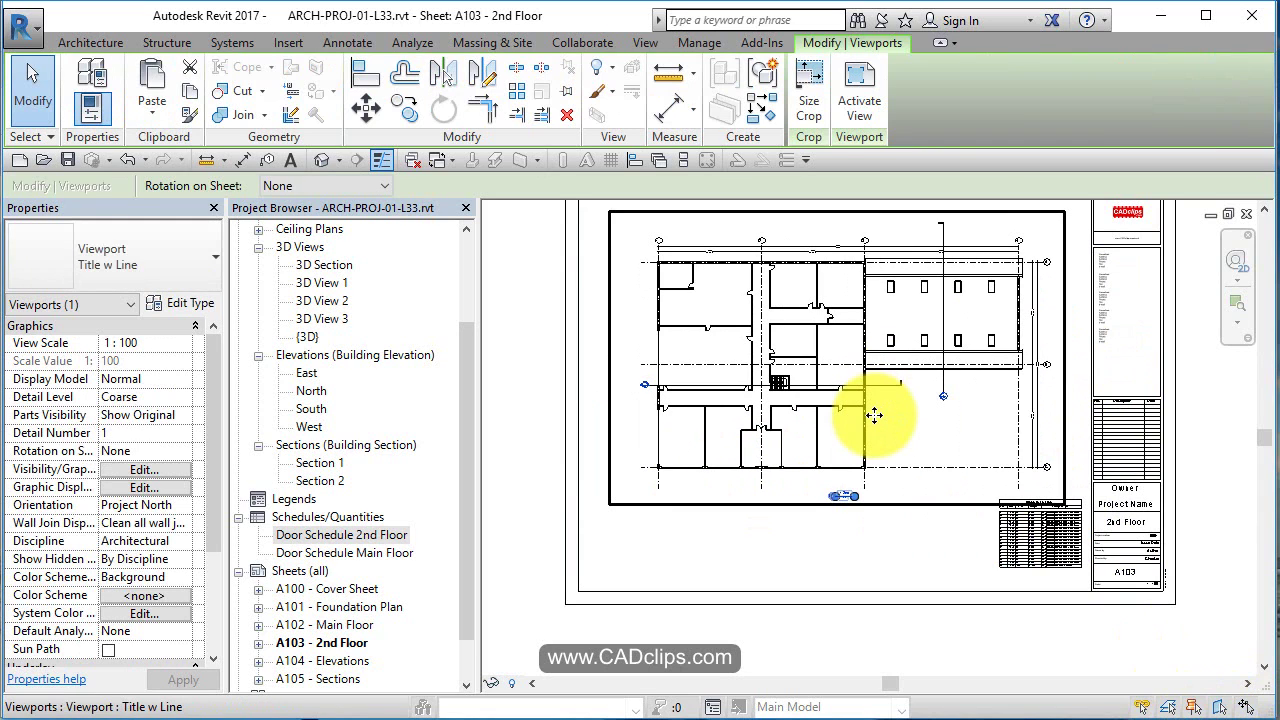
{"action": "key", "text": "Left"}
{"action": "key", "text": "Left"}
{"action": "key", "text": "Escape"}
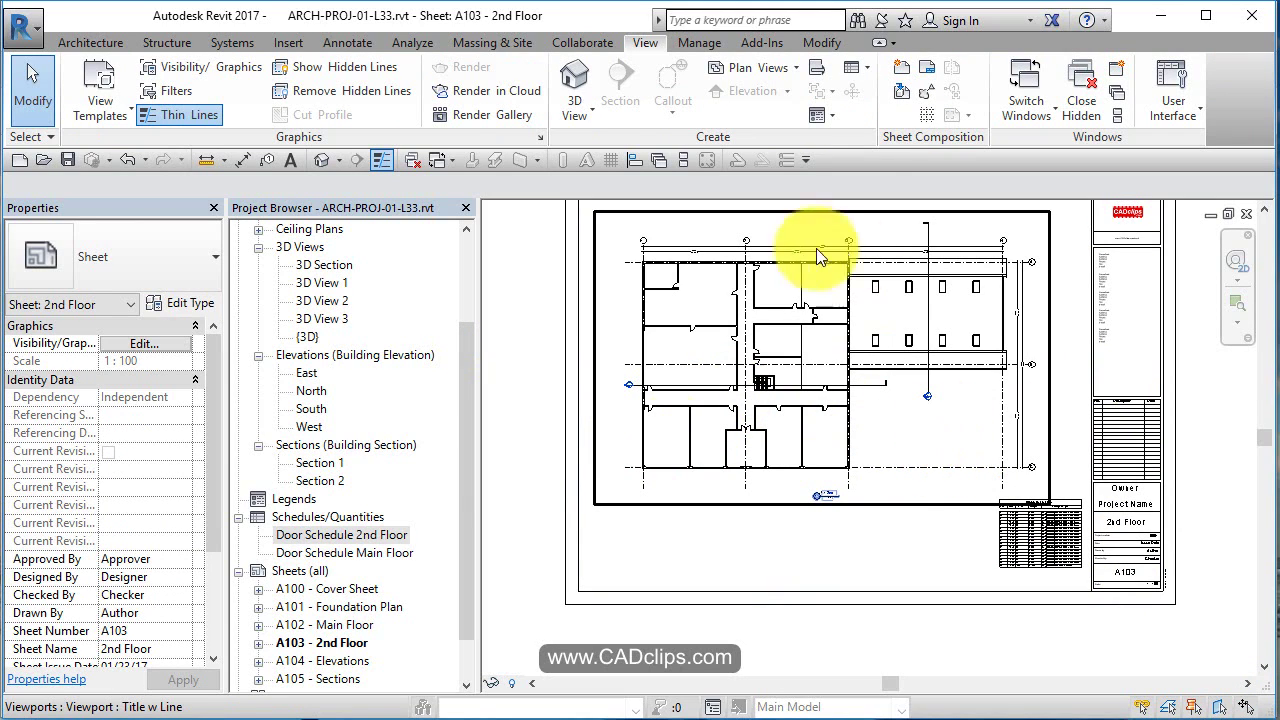
Step: Open Door Schedule 2nd Floor, highlight marks 37–40 and 46, then open the T / Main plan
{"action": "double_click", "coordinate": [334, 535]}
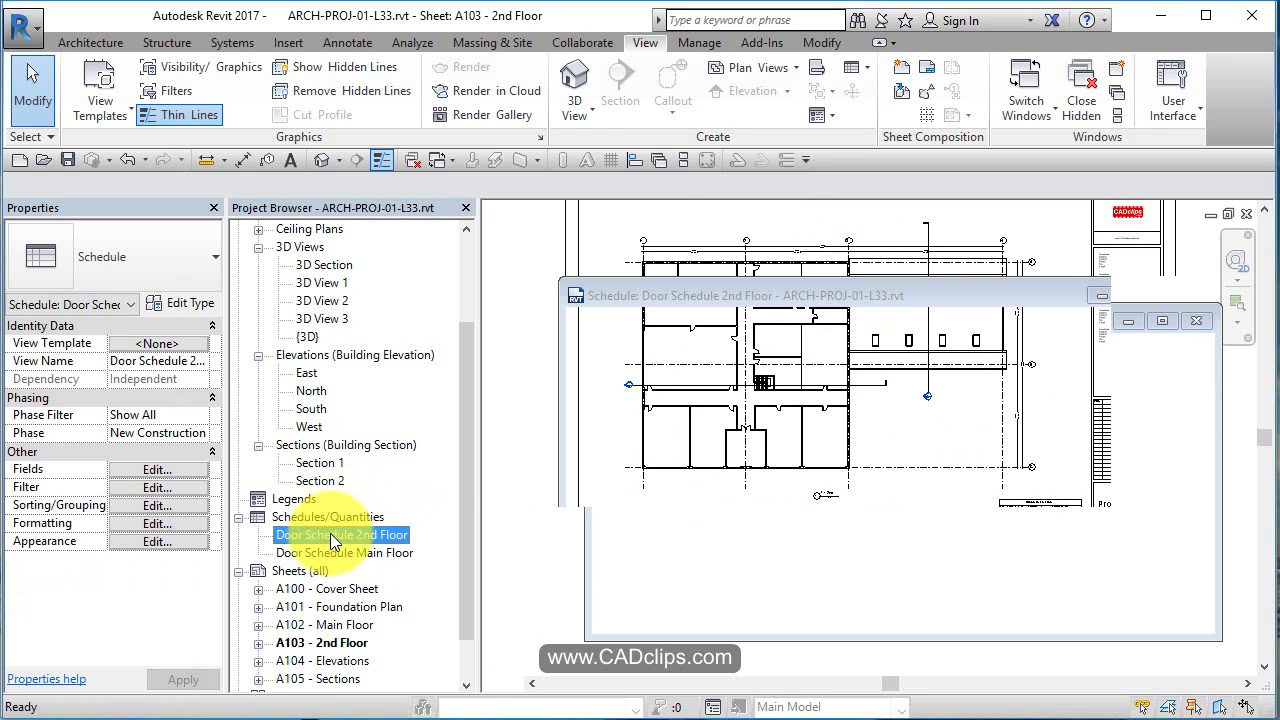
{"action": "left_click_drag", "start_coordinate": [506, 297], "coordinate": [512, 326]}
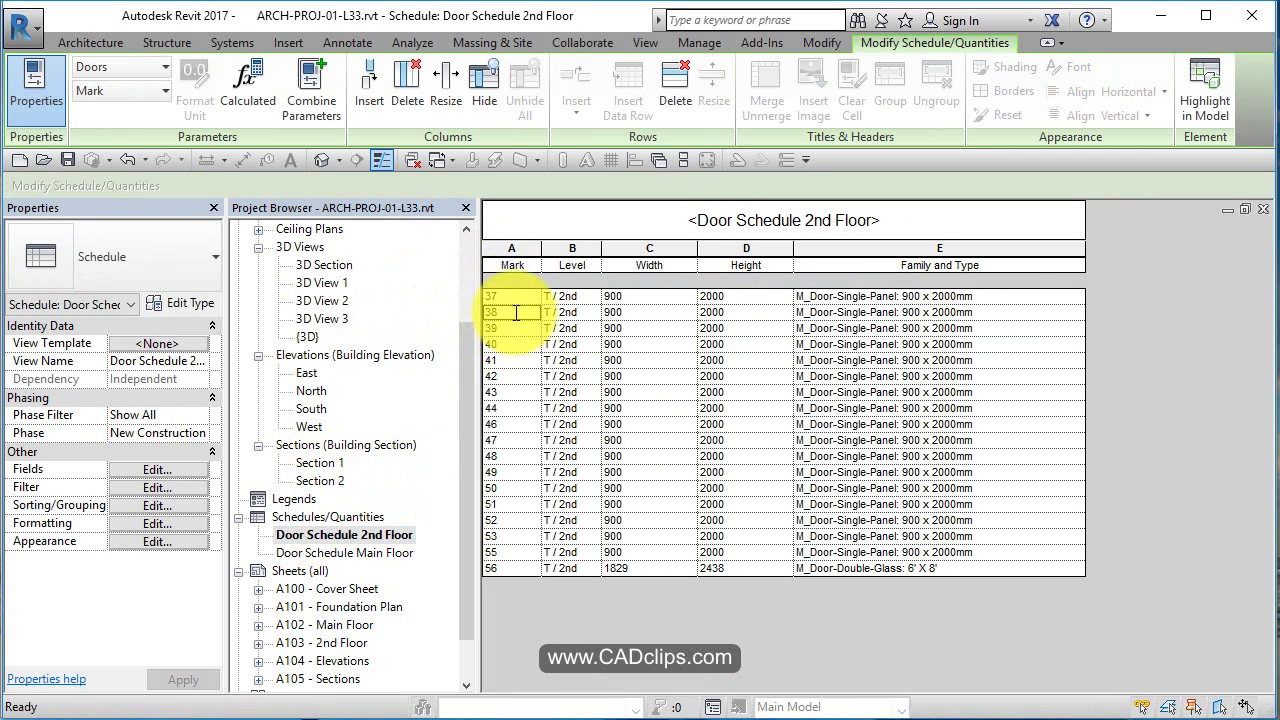
{"action": "left_click", "coordinate": [518, 425]}
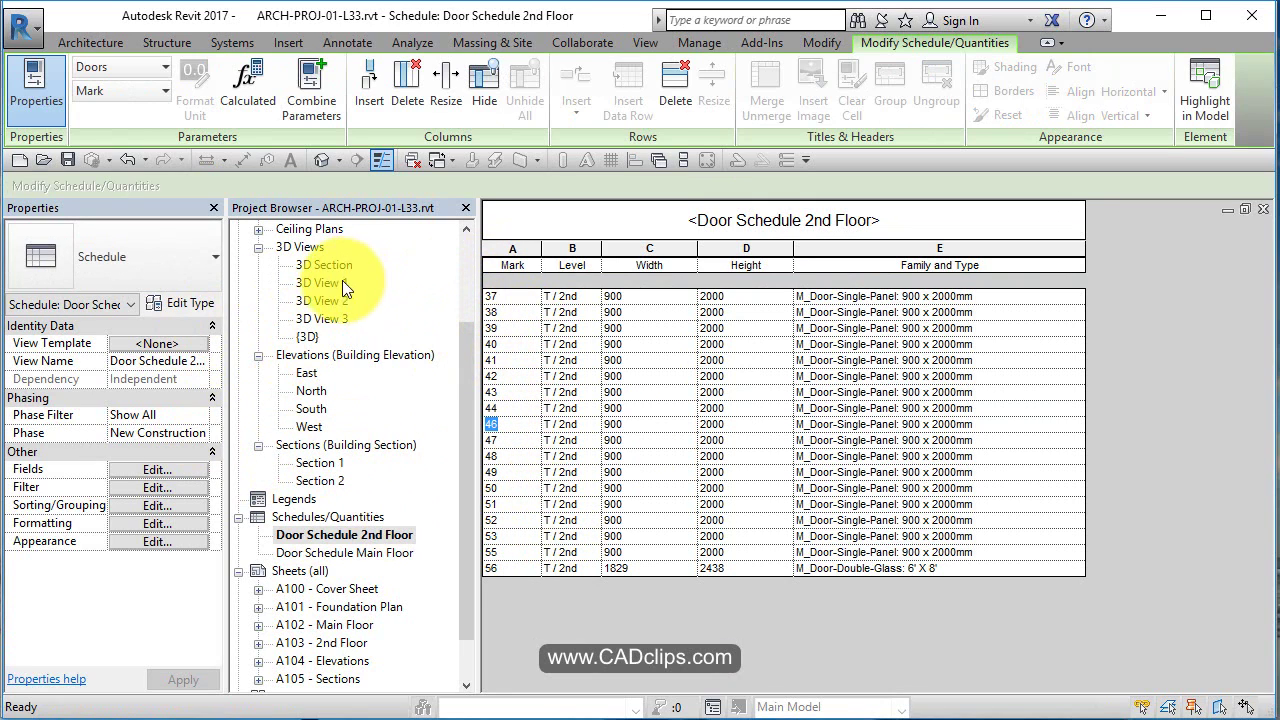
{"action": "scroll", "coordinate": [336, 264], "scroll_direction": "up", "scroll_amount": 2}
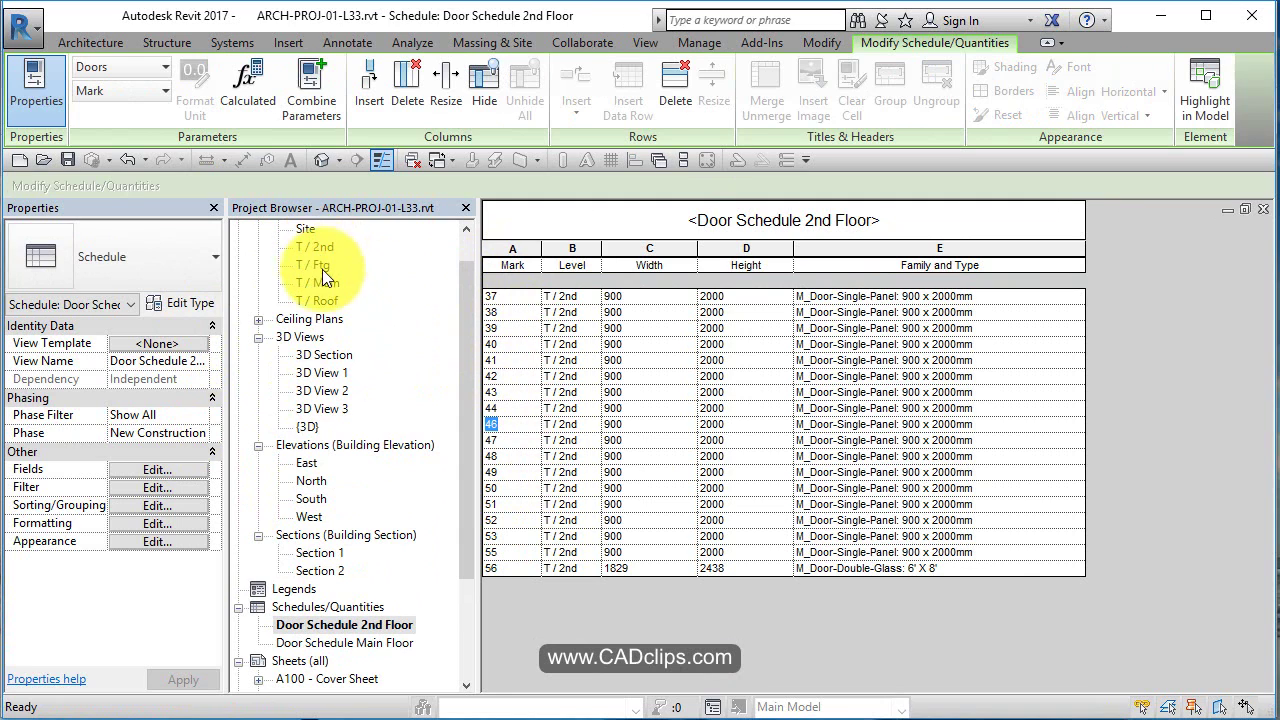
{"action": "double_click", "coordinate": [318, 283]}
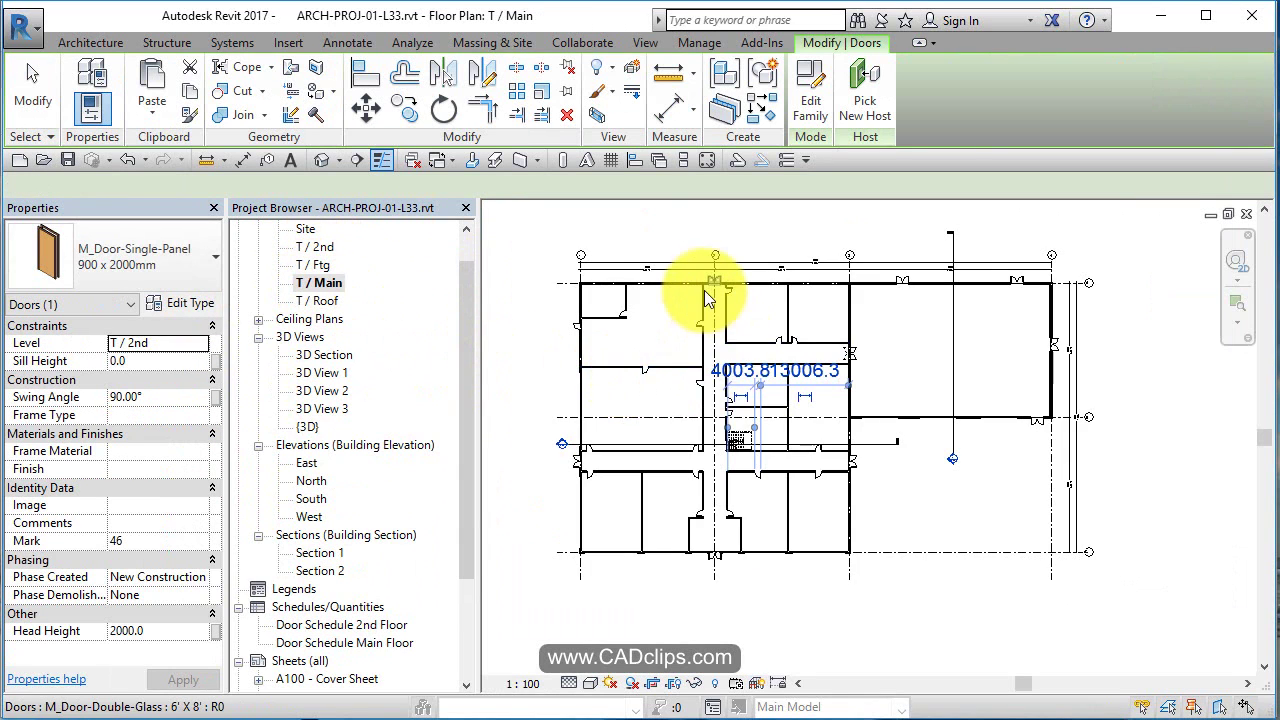
Step: Inspect the Level and Mark of several doors and windows on the T / Main plan
{"action": "scroll", "coordinate": [707, 294], "scroll_direction": "up", "scroll_amount": 4}
{"action": "left_click", "coordinate": [850, 294]}
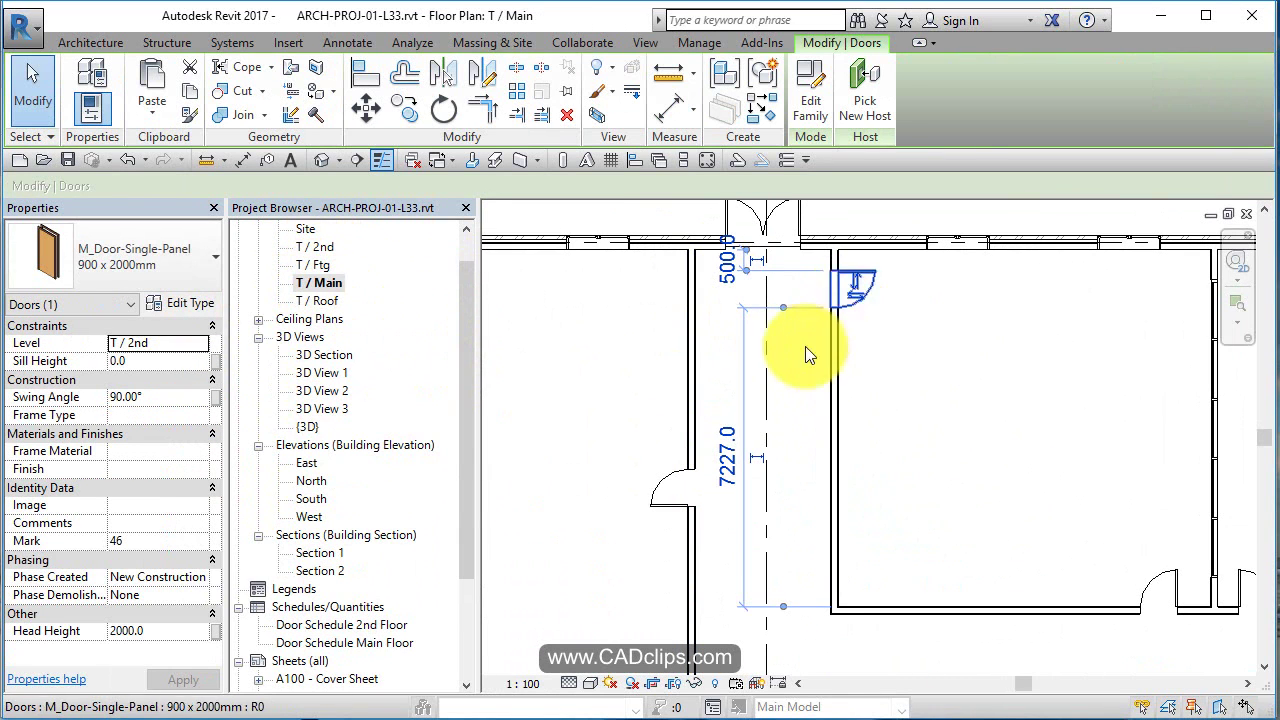
{"action": "left_click", "coordinate": [147, 539]}
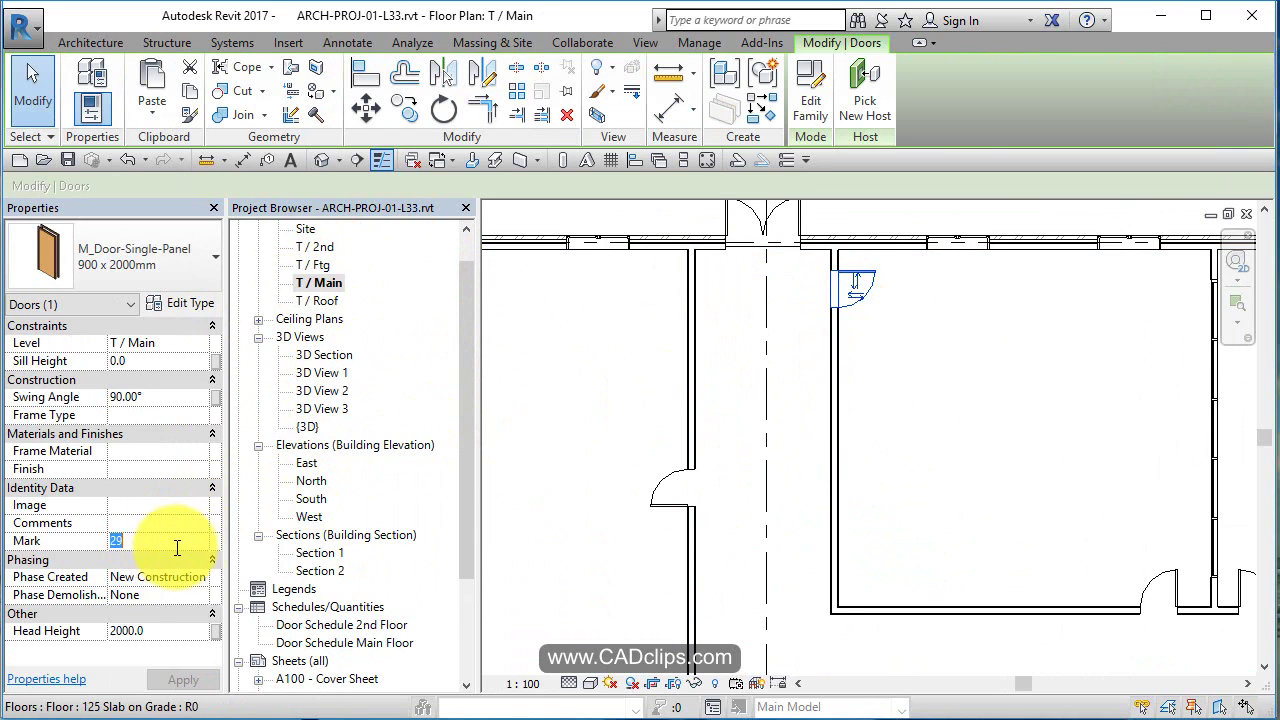
{"action": "left_click", "coordinate": [799, 206]}
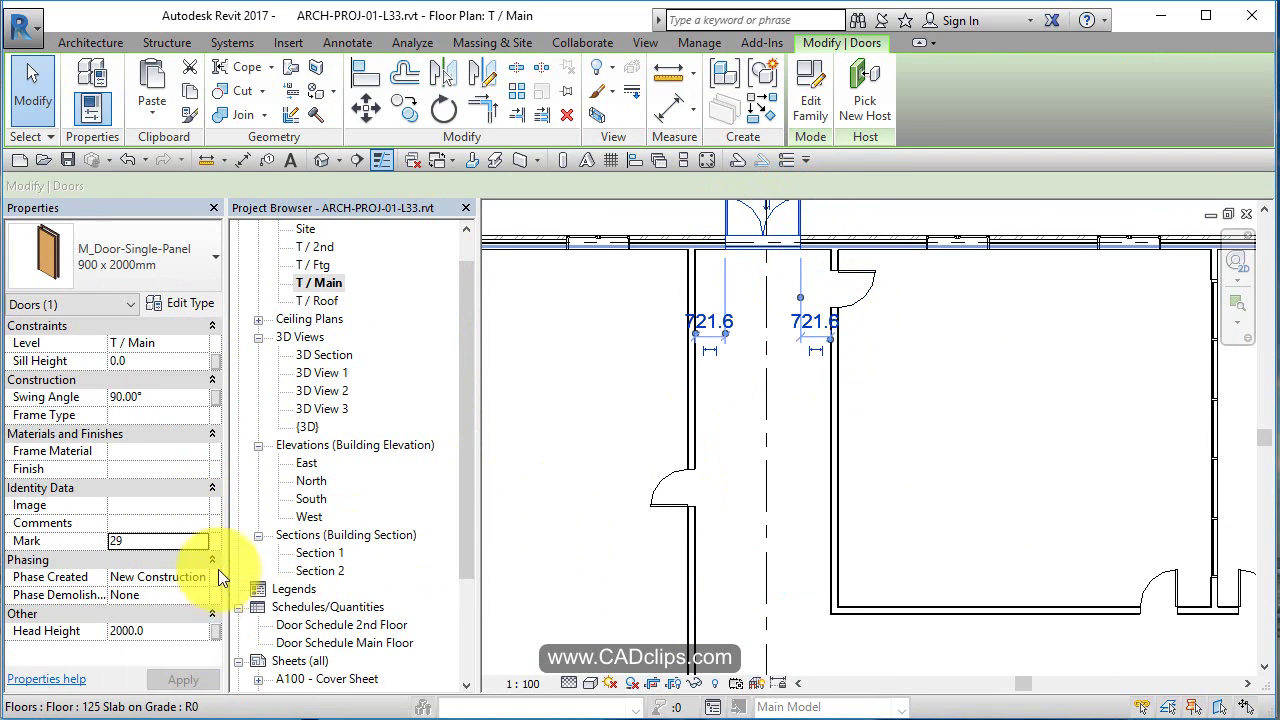
{"action": "left_click", "coordinate": [652, 509]}
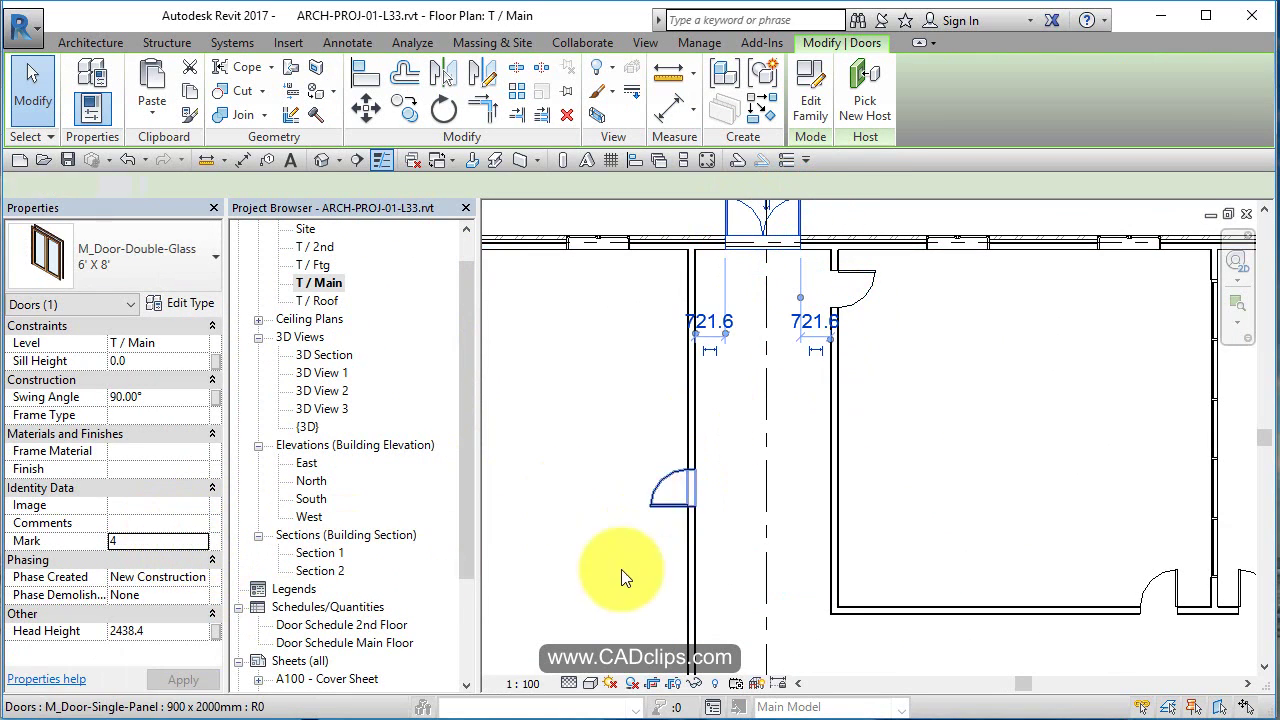
{"action": "left_click", "coordinate": [965, 249]}
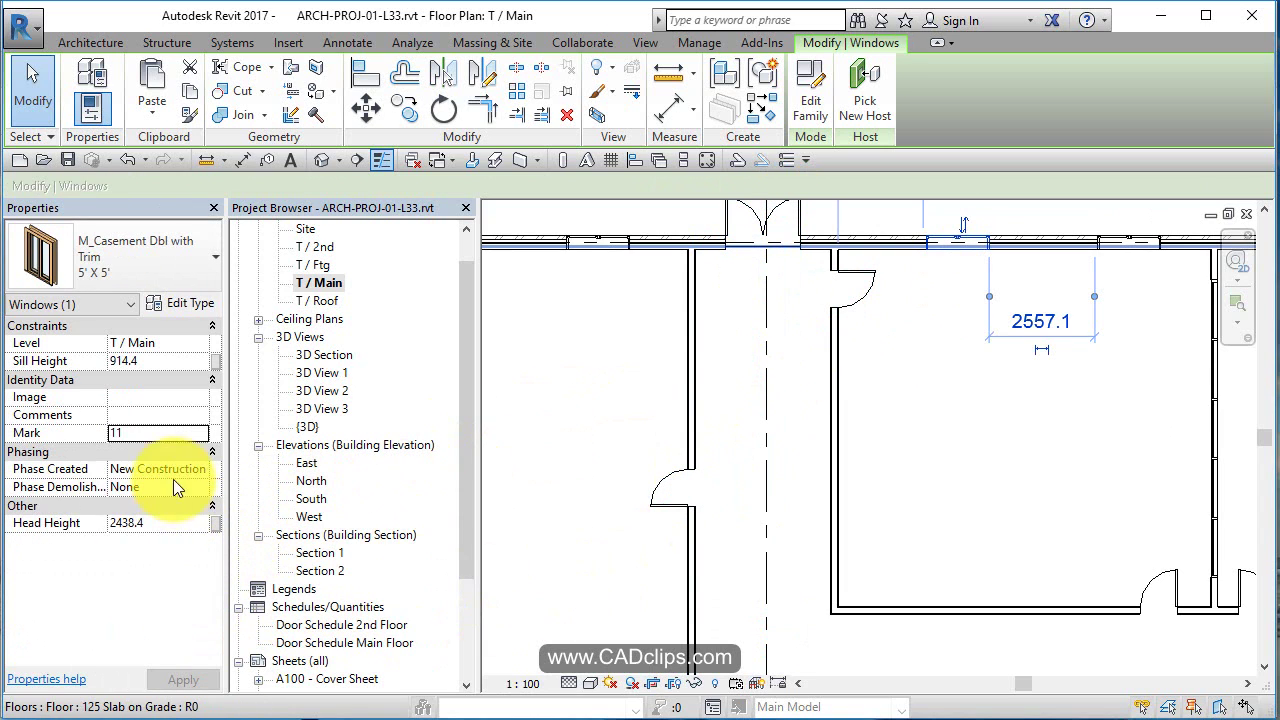
{"action": "left_click", "coordinate": [615, 246]}
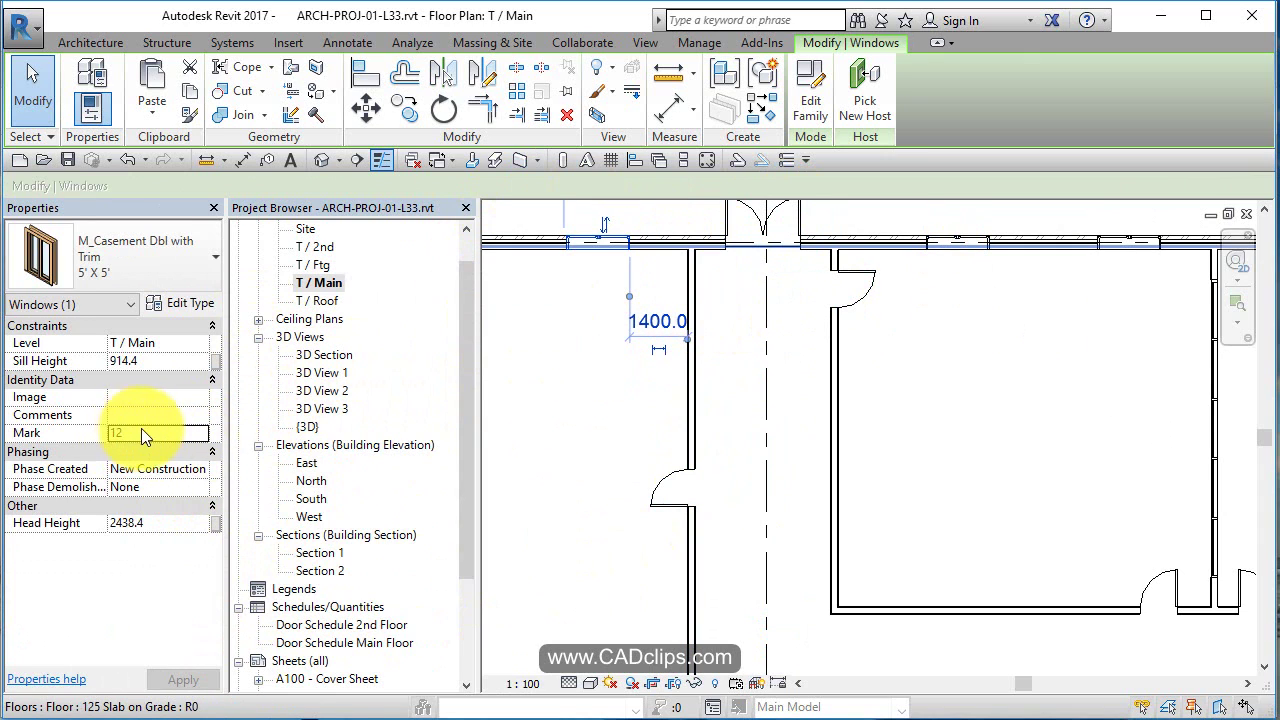
{"action": "left_click", "coordinate": [727, 485]}
Step: Open sheet A102 - Main Floor from the sheets list
{"action": "scroll", "coordinate": [727, 485], "scroll_direction": "down", "scroll_amount": 2}
{"action": "scroll", "coordinate": [727, 483], "scroll_direction": "down", "scroll_amount": 4}
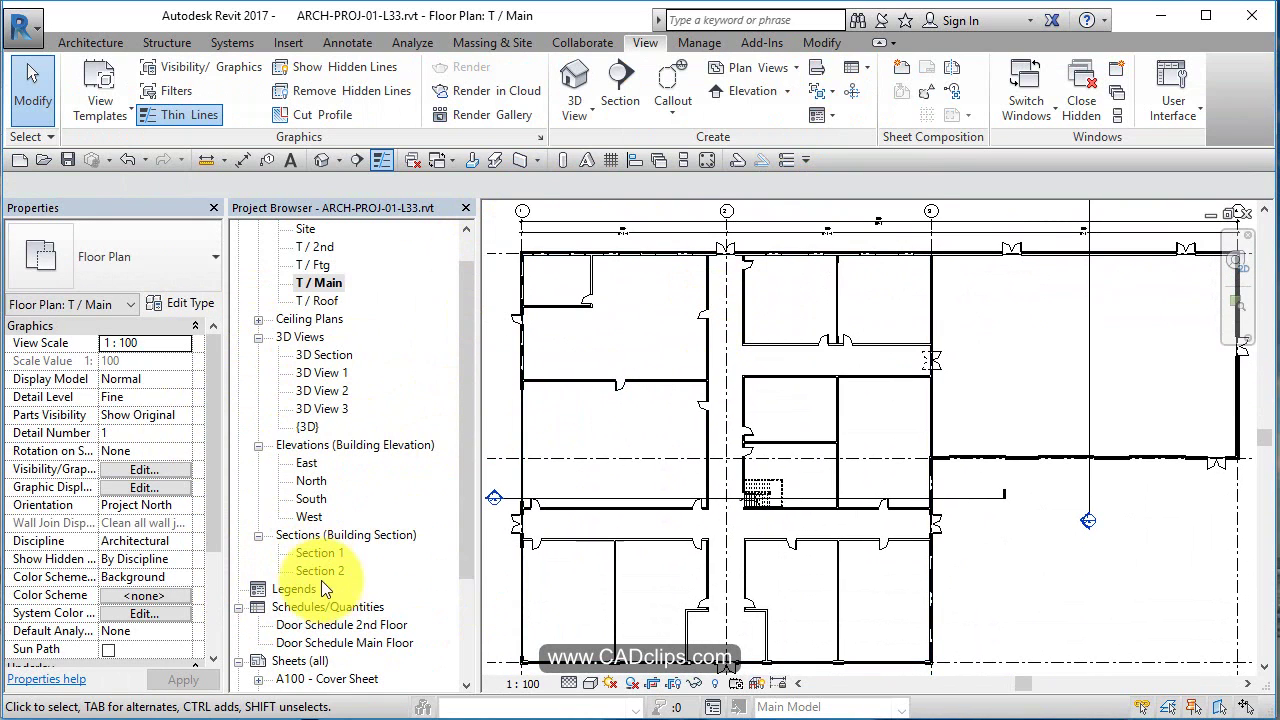
{"action": "double_click", "coordinate": [327, 654]}
{"action": "double_click", "coordinate": [347, 643]}
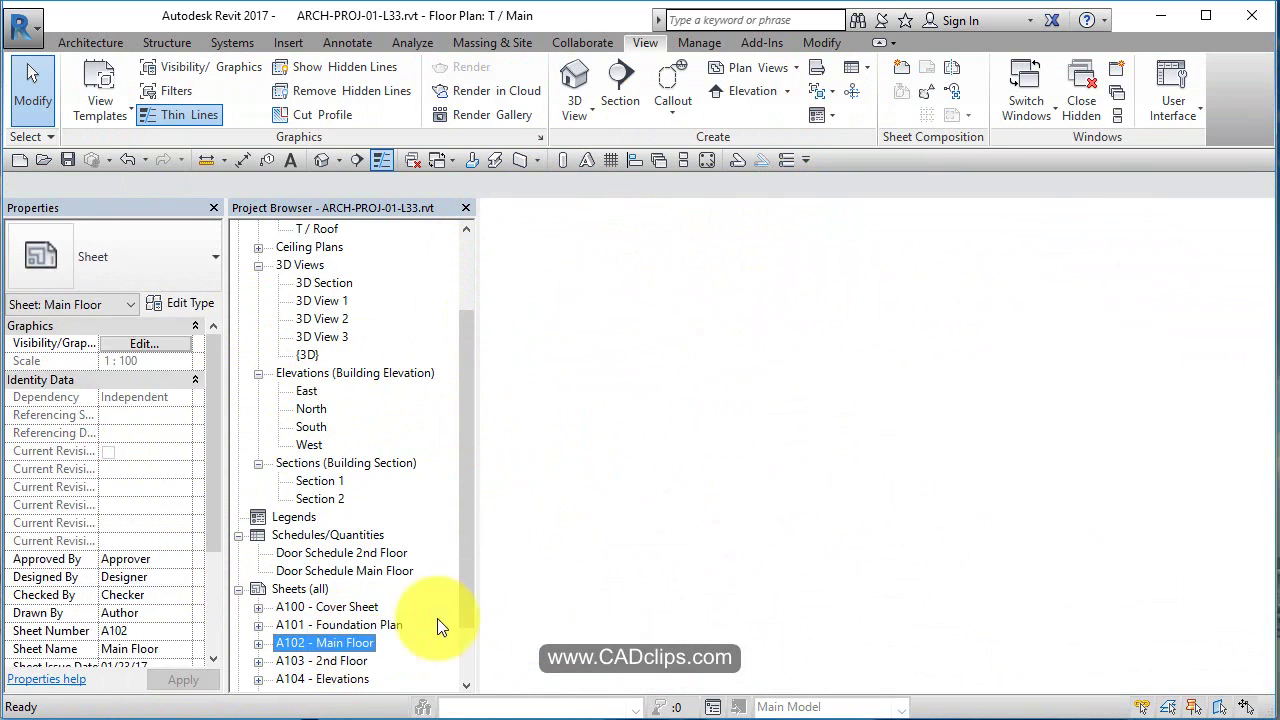